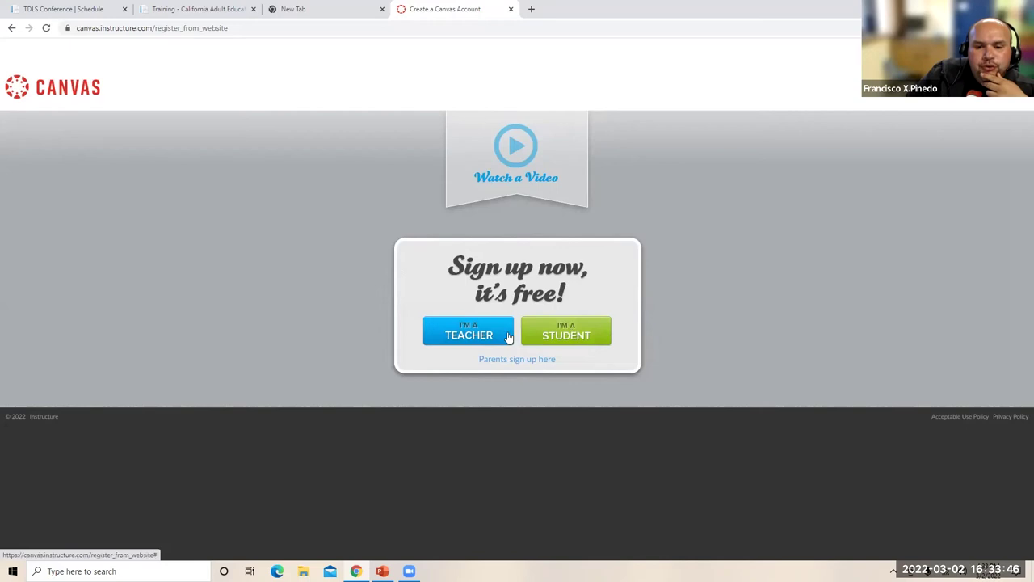
# - Back out of teacher sign-up and log in to Canvas with the saved credentials
pyautogui.click(460, 333)
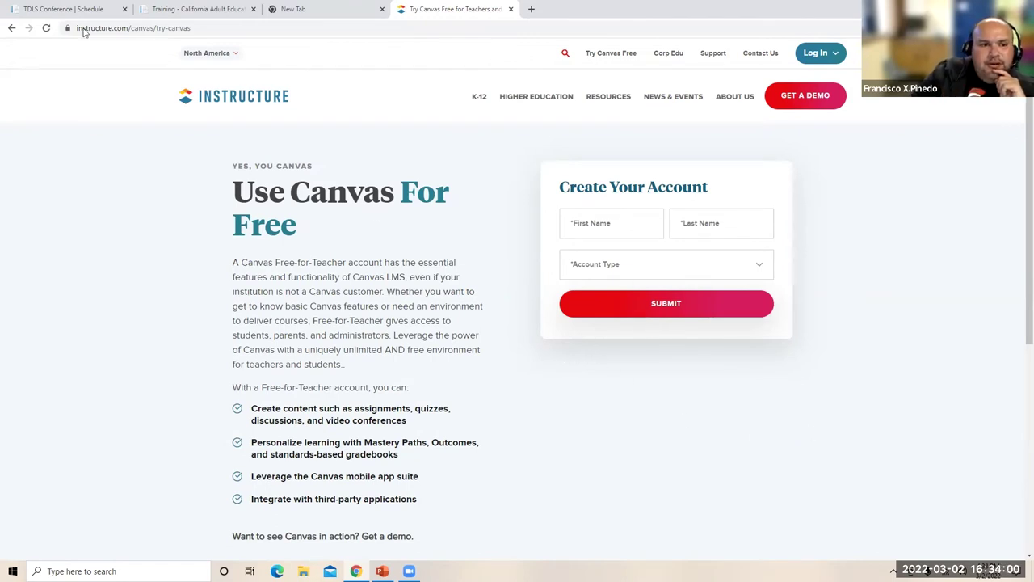
pyautogui.click(11, 28)
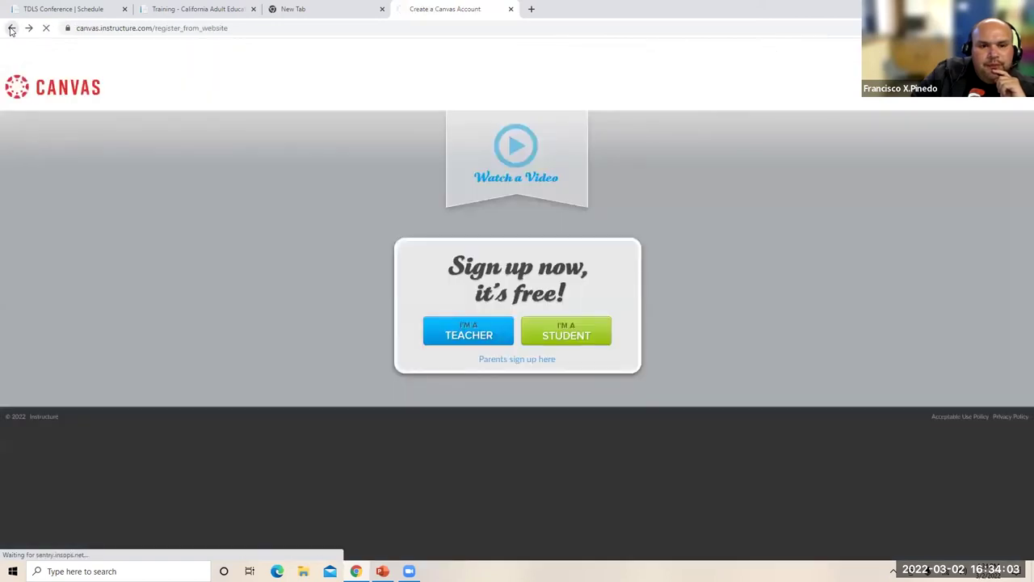
pyautogui.click(11, 29)
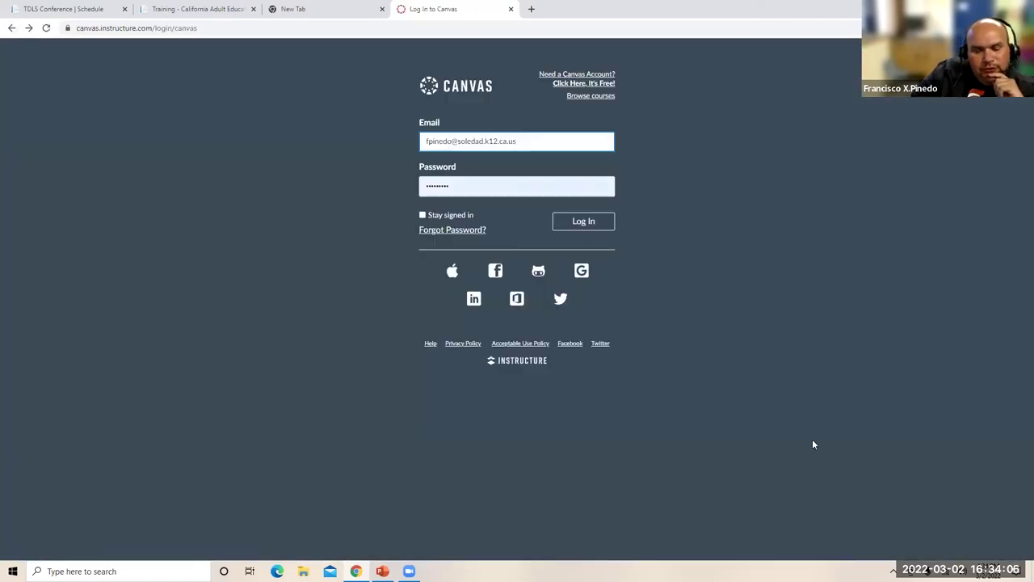
pyautogui.click(582, 224)
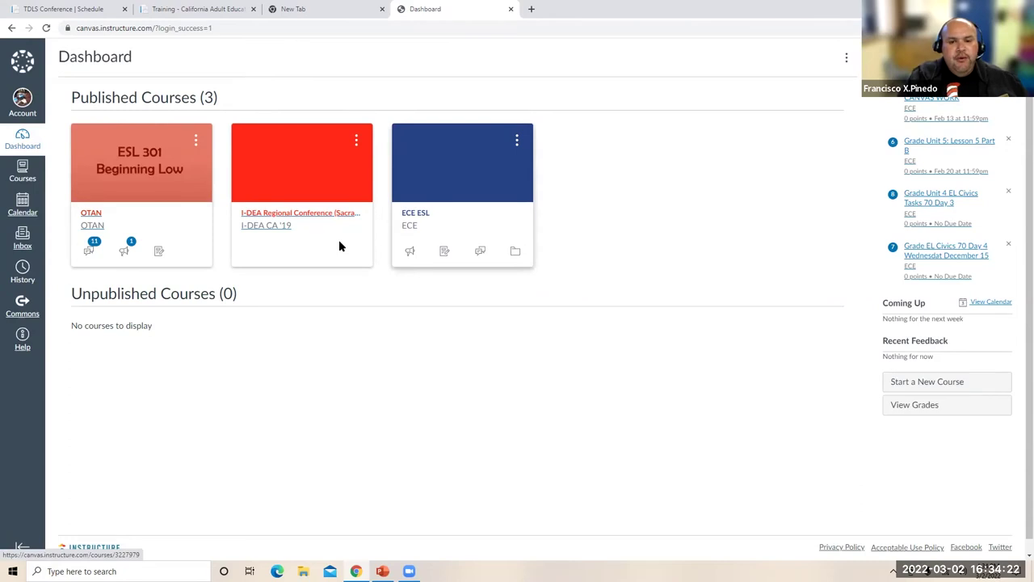
# - Open the ECE ESL course and launch grading for the Unit 5 Lesson 3 CANVAS WORK submission
pyautogui.click(467, 179)
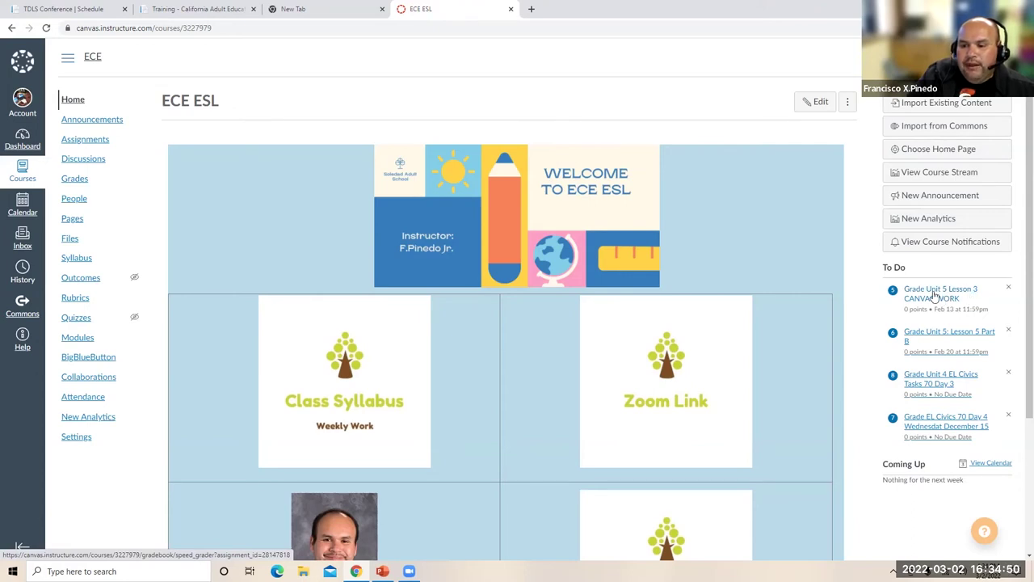
pyautogui.click(936, 298)
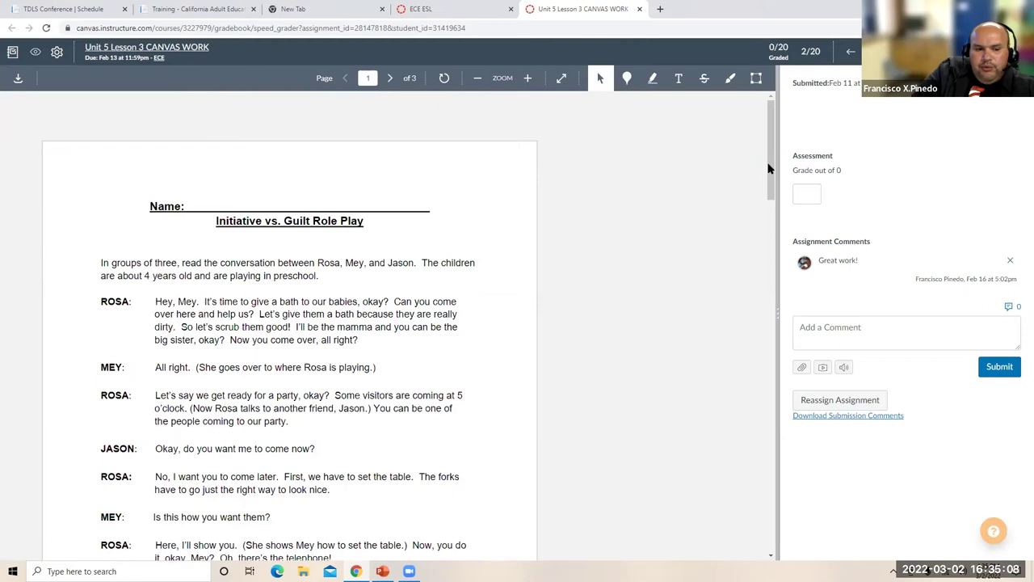
# - Review the student's worksheet pages, then open the ECE ESL Assignments list
pyautogui.scroll(-2, 770, 224)
pyautogui.scroll(-4, 770, 255)
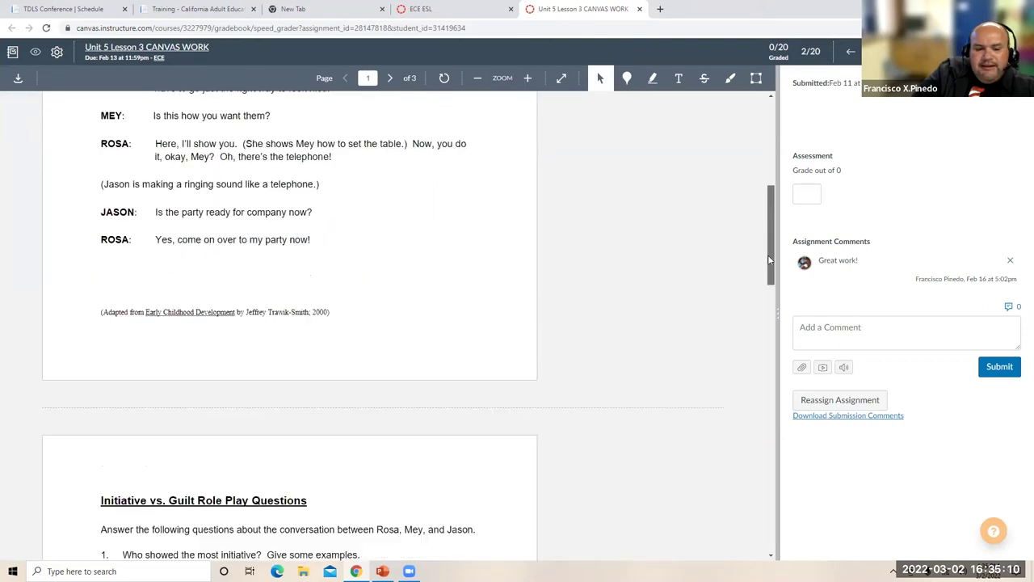
pyautogui.scroll(-4, 769, 270)
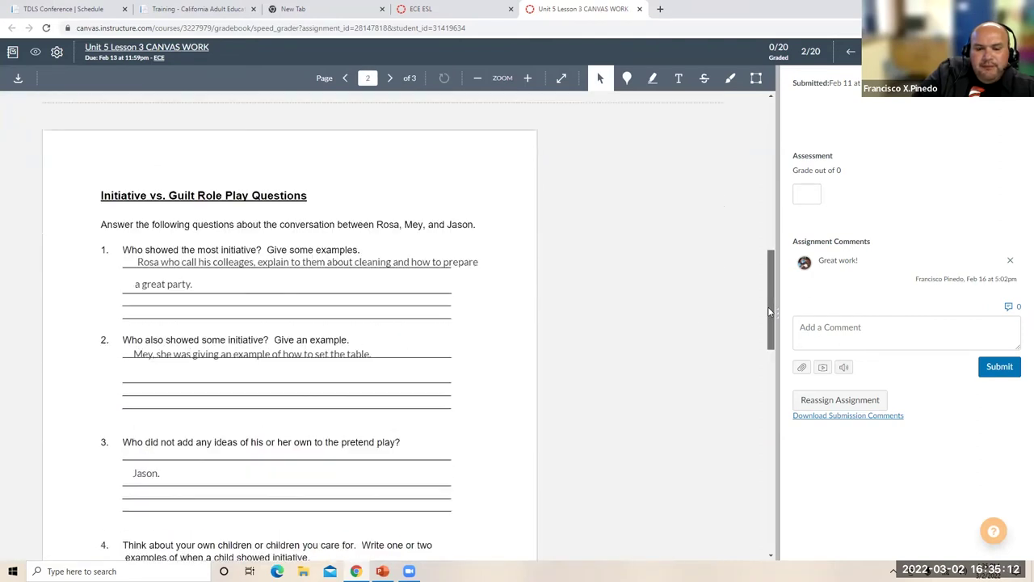
pyautogui.scroll(-5, 767, 339)
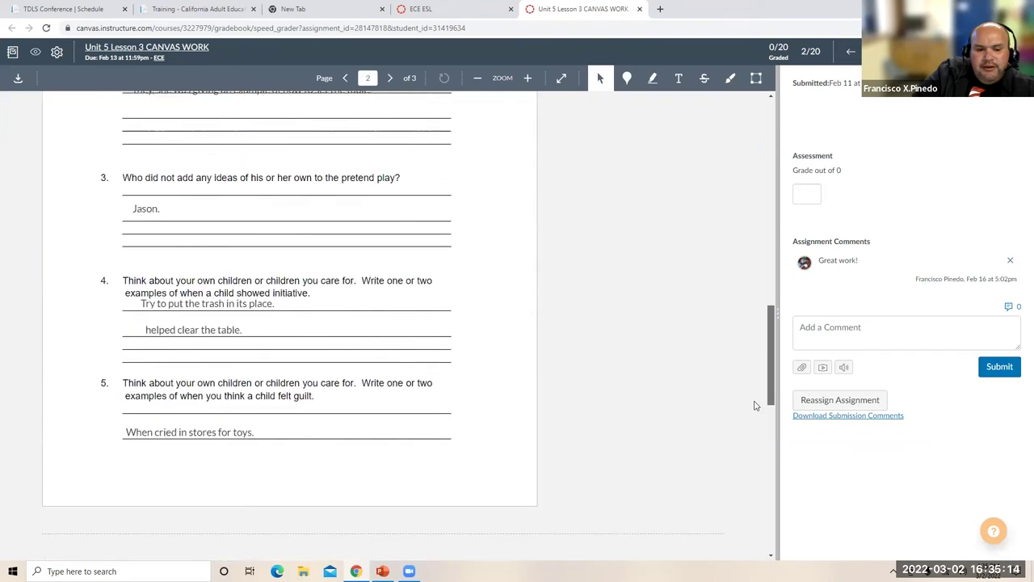
pyautogui.scroll(-3, 745, 444)
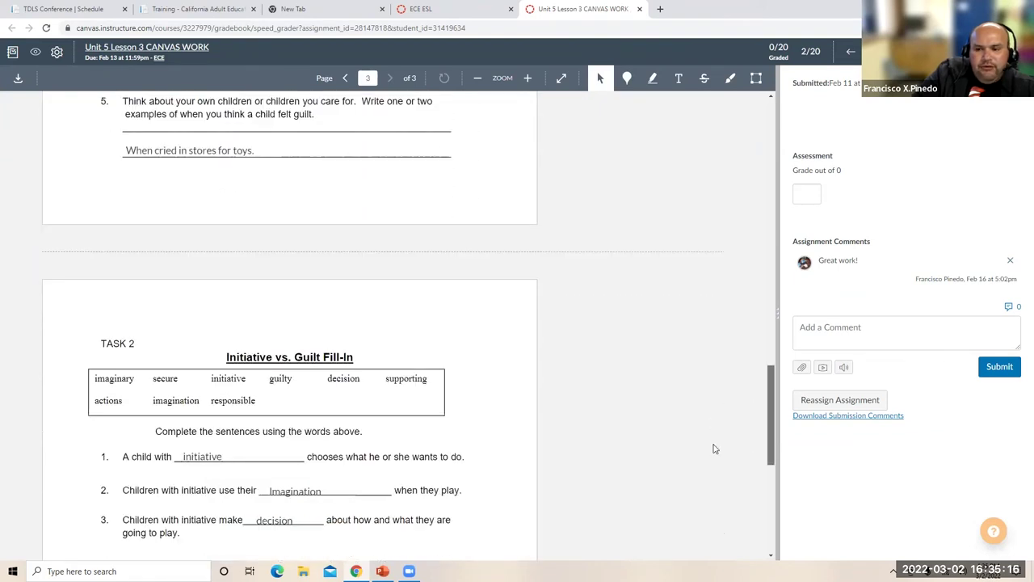
pyautogui.scroll(-1, 771, 392)
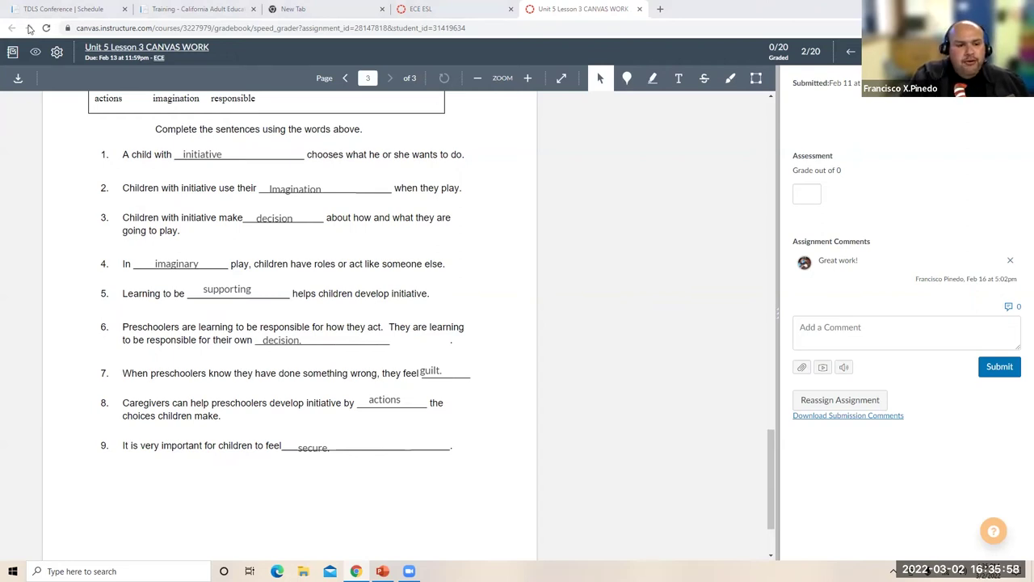
pyautogui.hotkey('ctrl', 'shift', 'Tab')
pyautogui.click(98, 141)
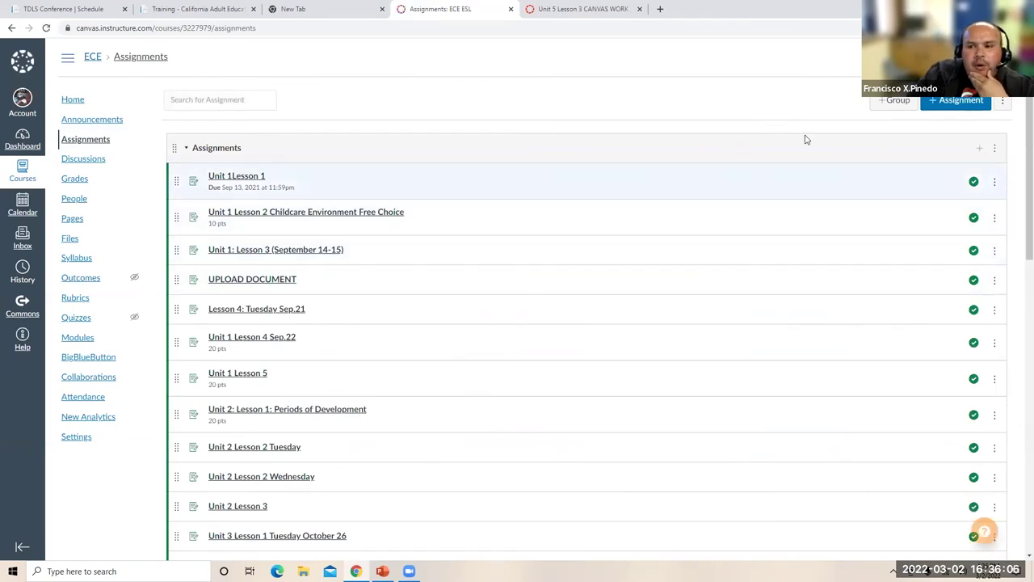
# - Start a new assignment, keeping the Assignments group and Points grade display
pyautogui.click(950, 103)
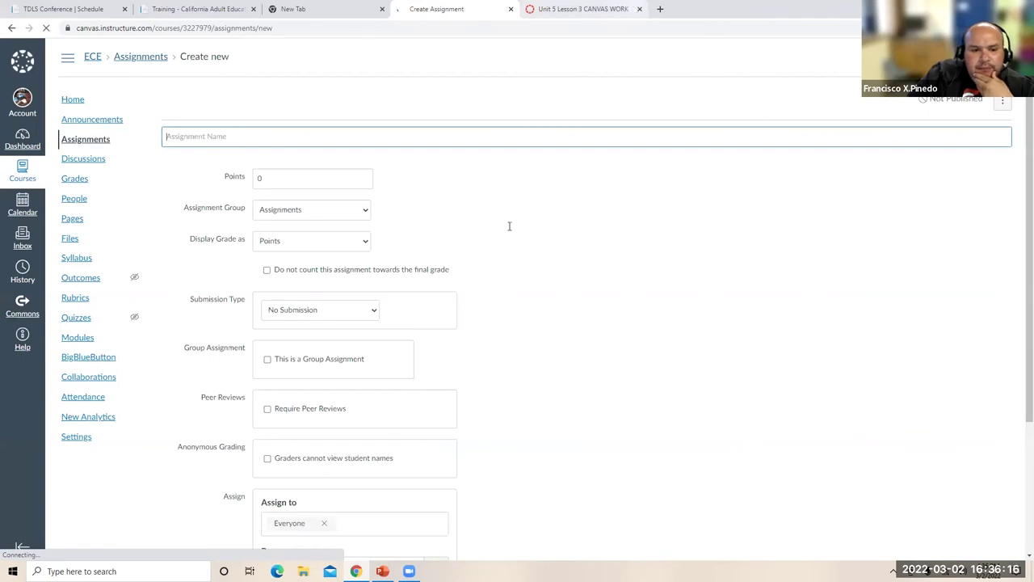
pyautogui.click(341, 342)
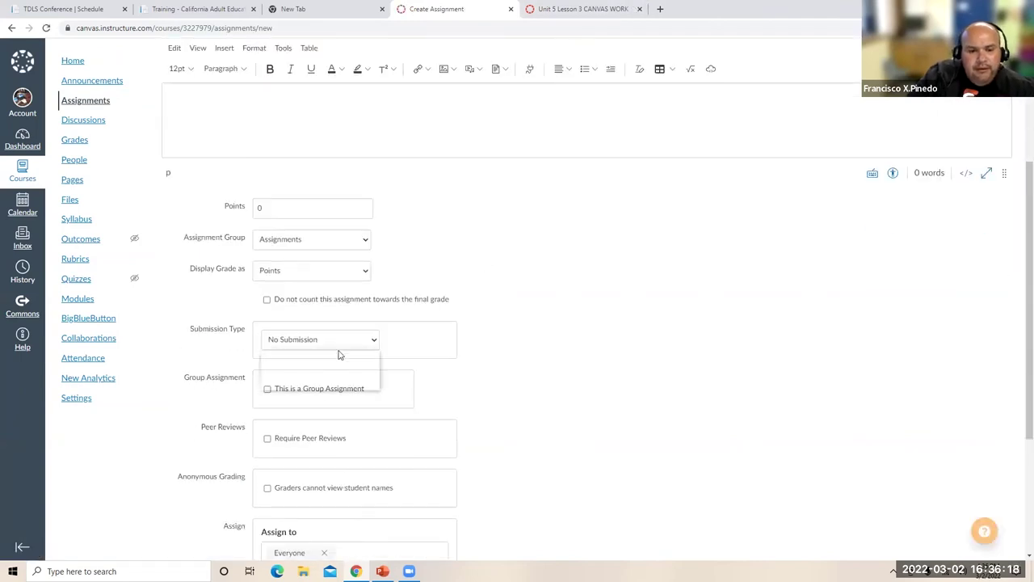
pyautogui.click(464, 146)
pyautogui.scroll(2, 371, 271)
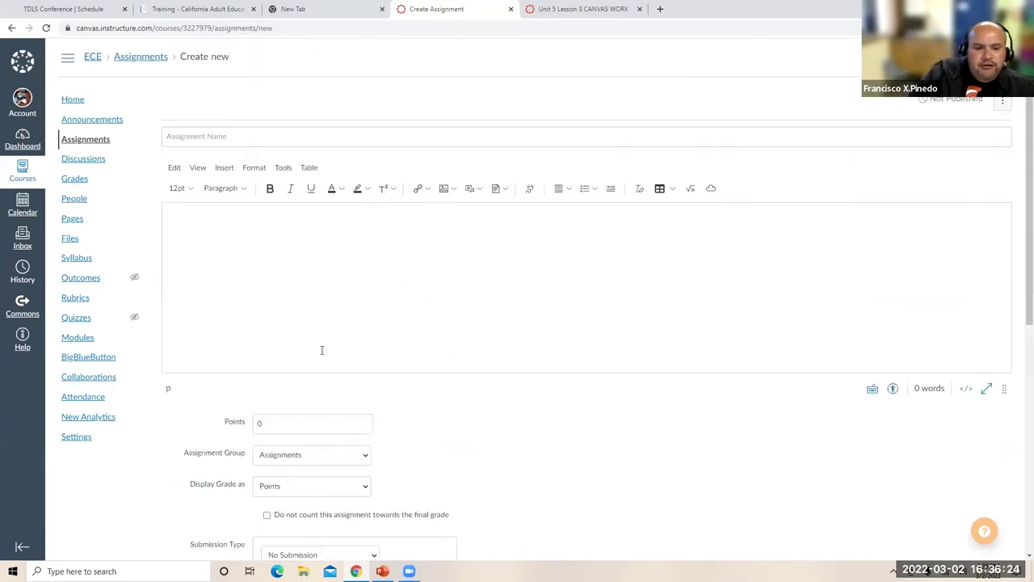
pyautogui.scroll(-1, 302, 282)
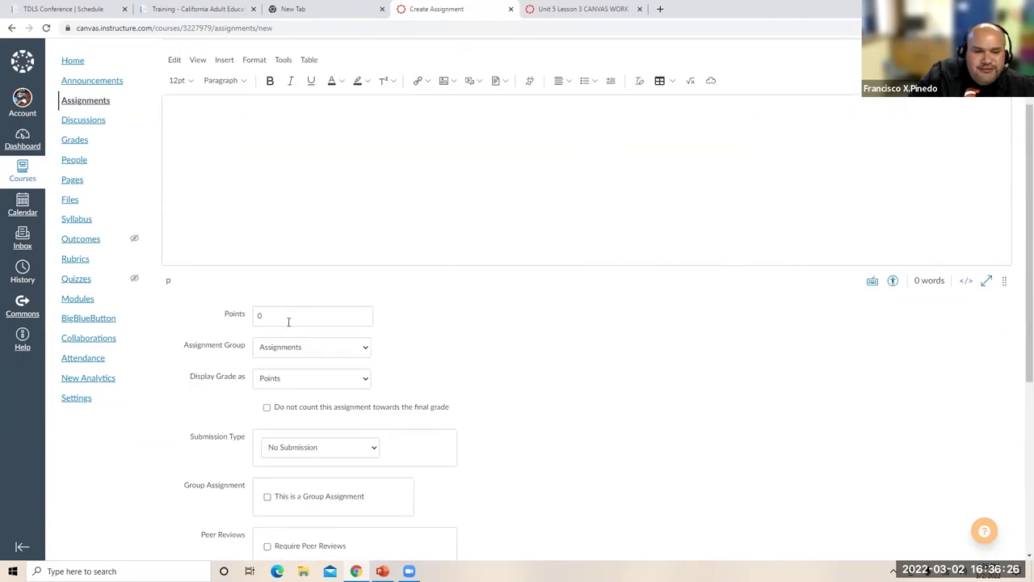
pyautogui.click(304, 347)
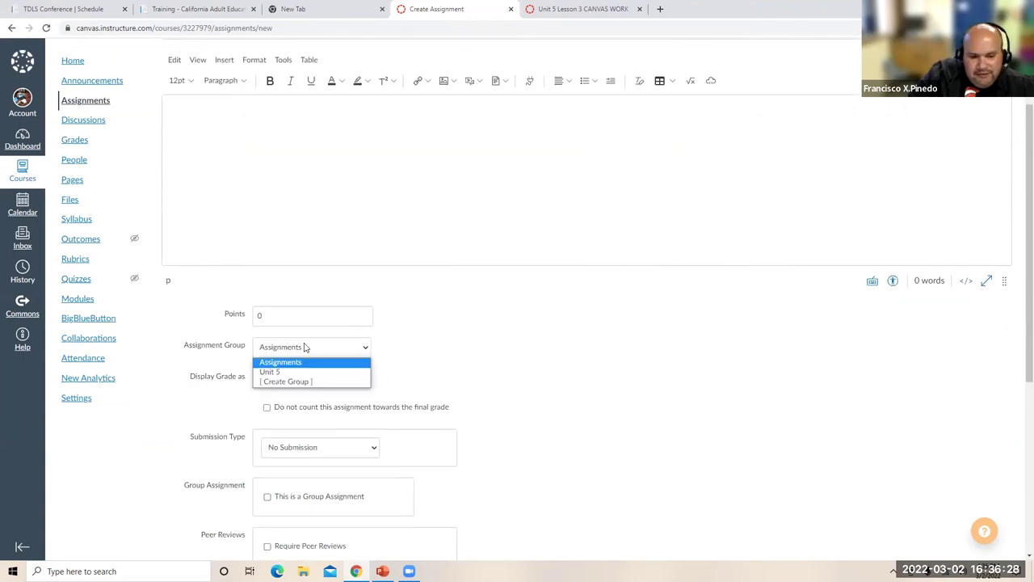
pyautogui.click(302, 362)
pyautogui.click(301, 379)
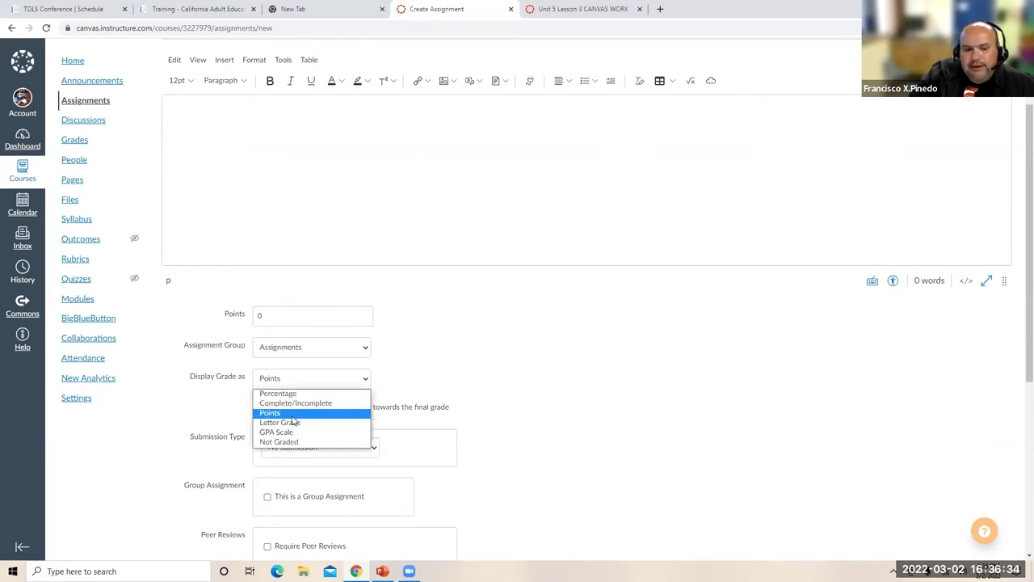
pyautogui.click(292, 416)
pyautogui.scroll(-1, 314, 415)
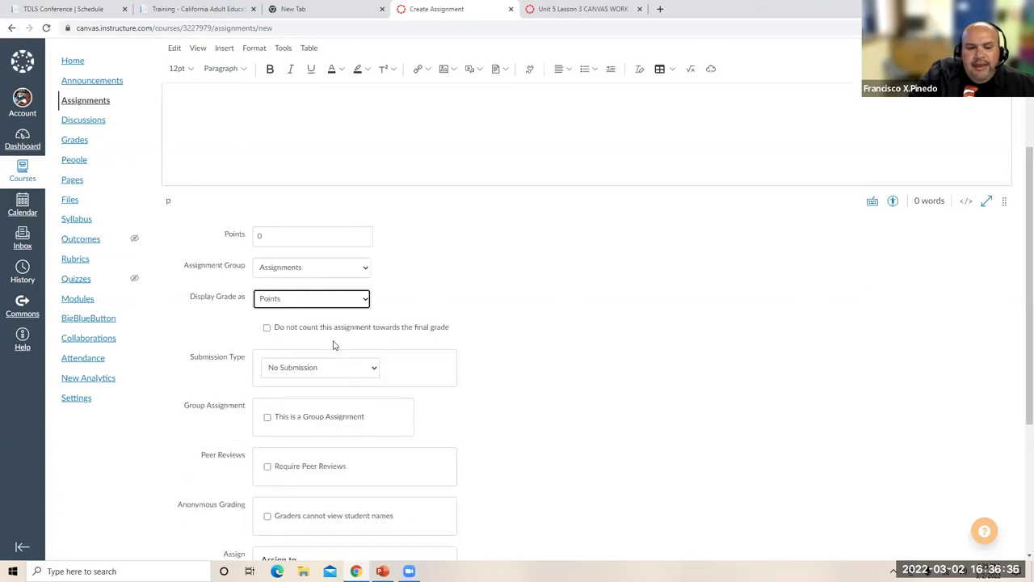
pyautogui.scroll(-1, 334, 345)
# - Set the submission type to Online with Student Annotation enabled
pyautogui.click(334, 345)
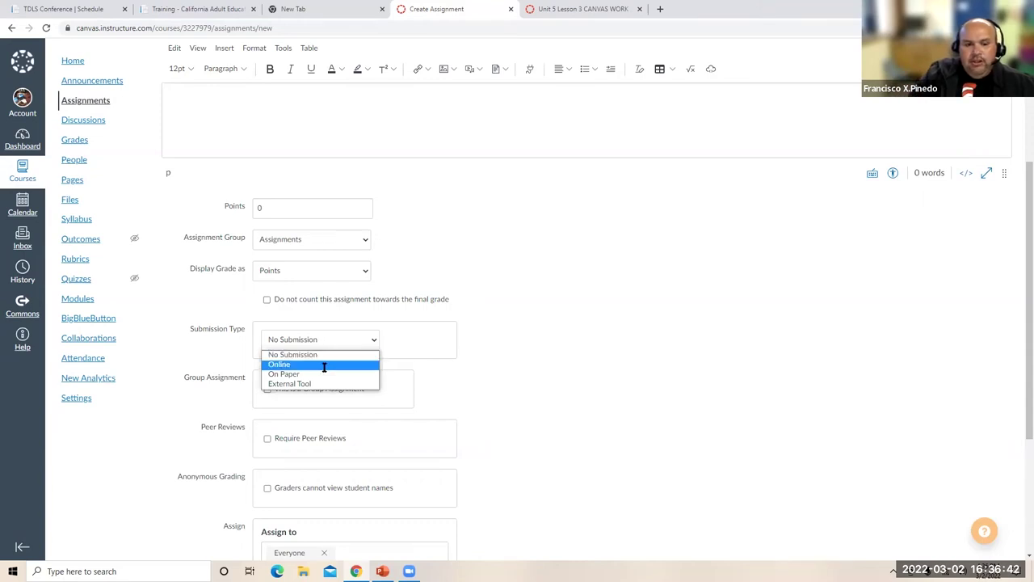
pyautogui.click(323, 363)
pyautogui.click(315, 339)
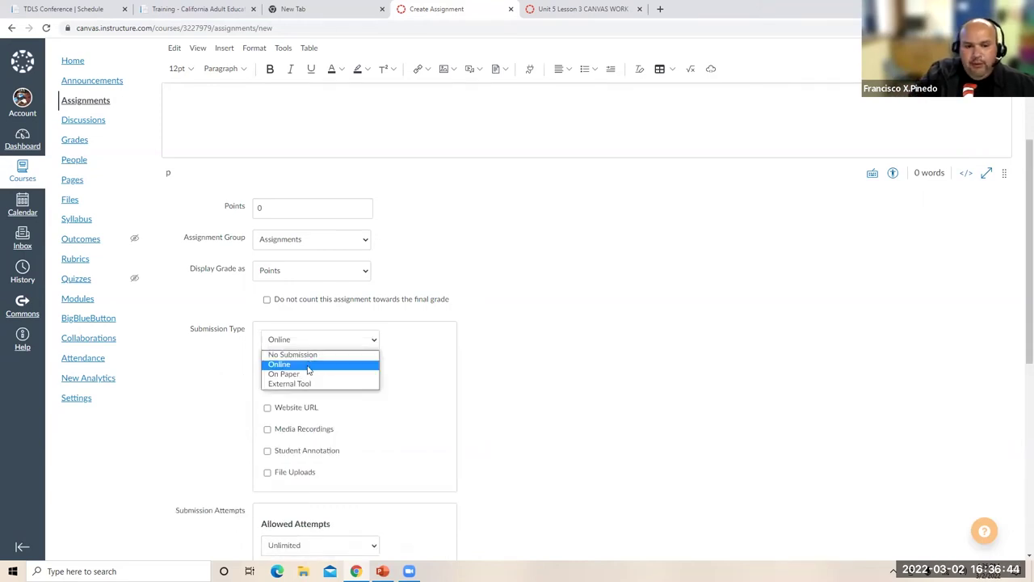
pyautogui.click(307, 354)
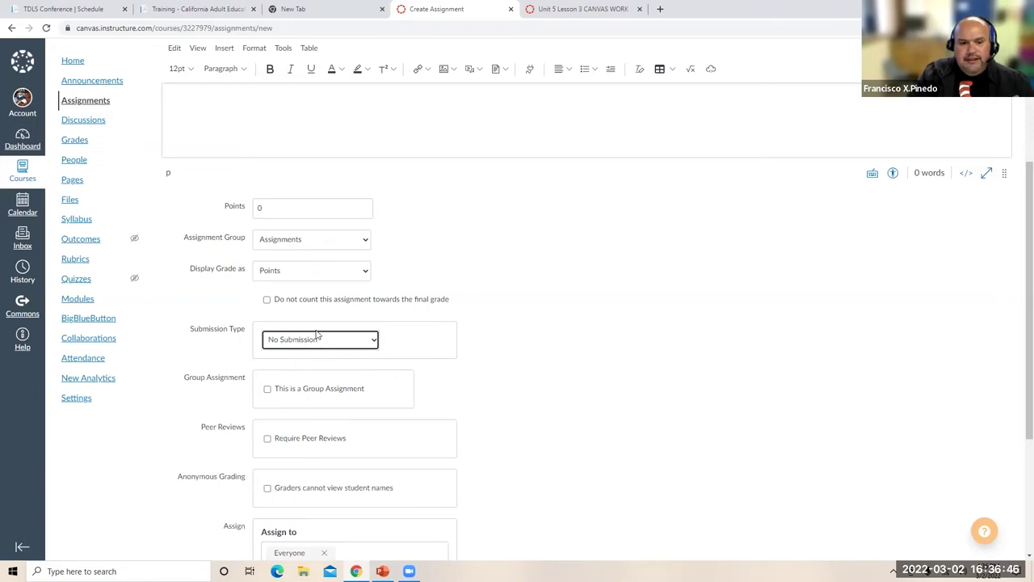
pyautogui.click(317, 340)
pyautogui.click(305, 364)
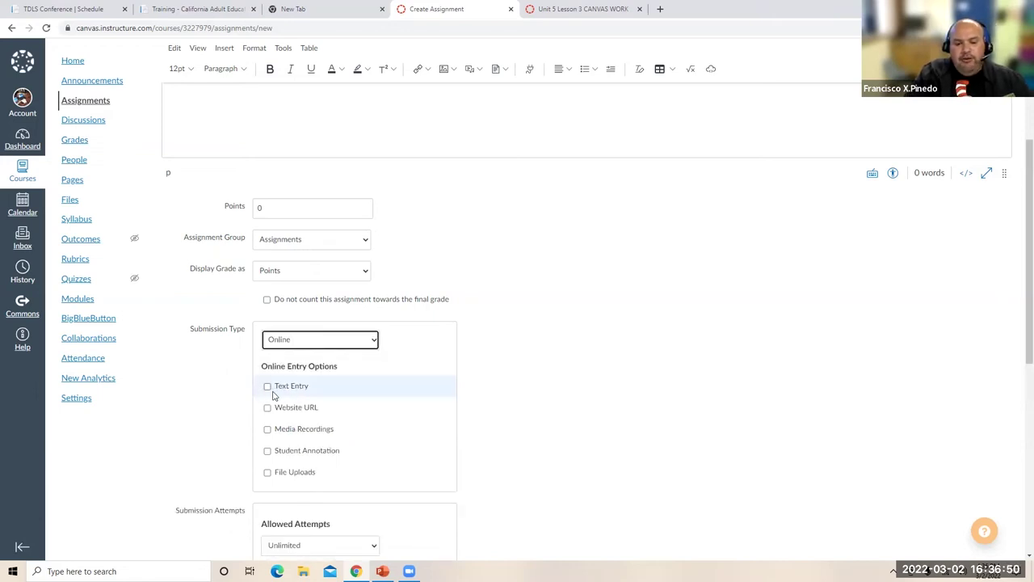
pyautogui.click(268, 452)
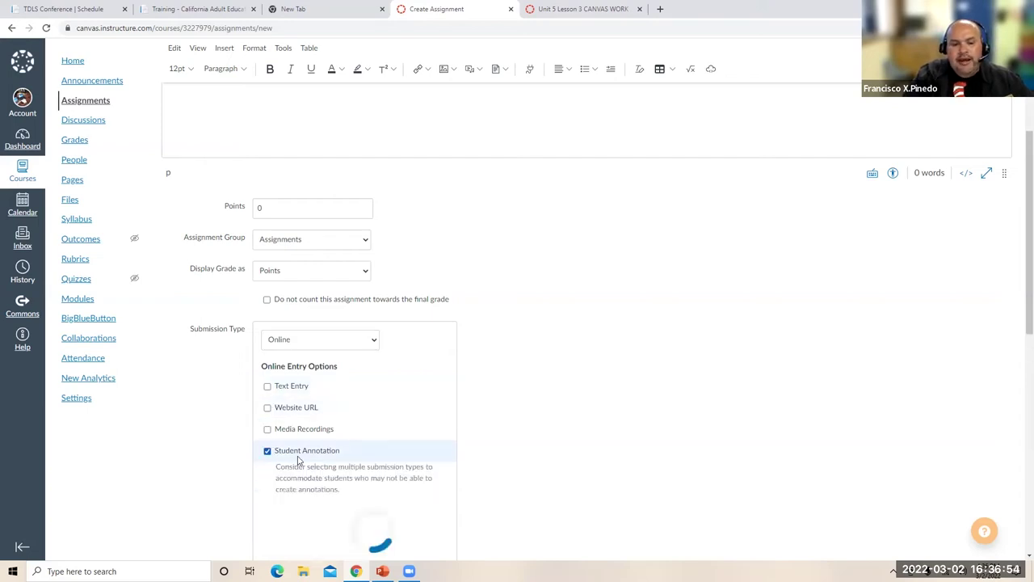
pyautogui.scroll(-1, 501, 437)
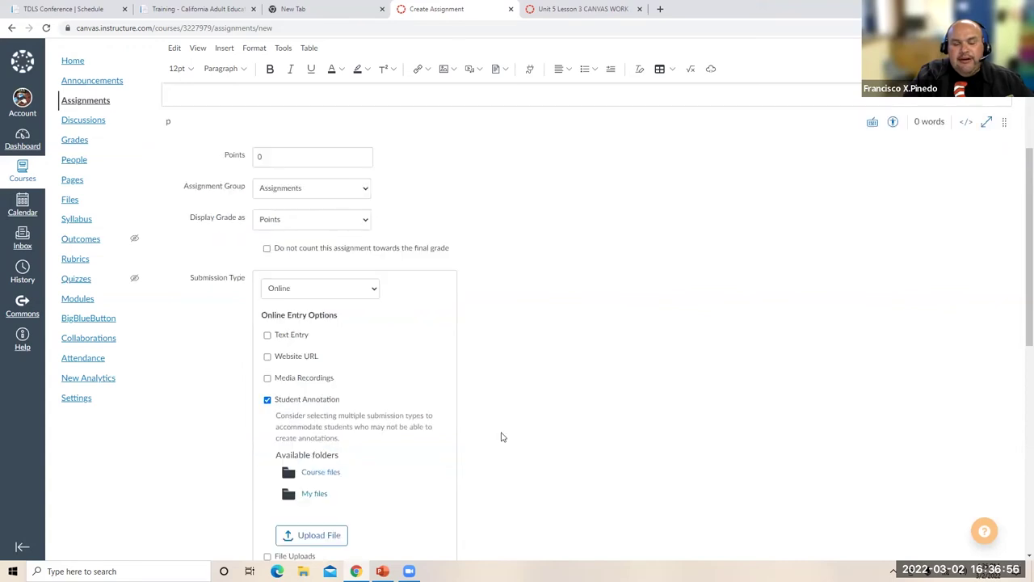
pyautogui.scroll(-2, 500, 436)
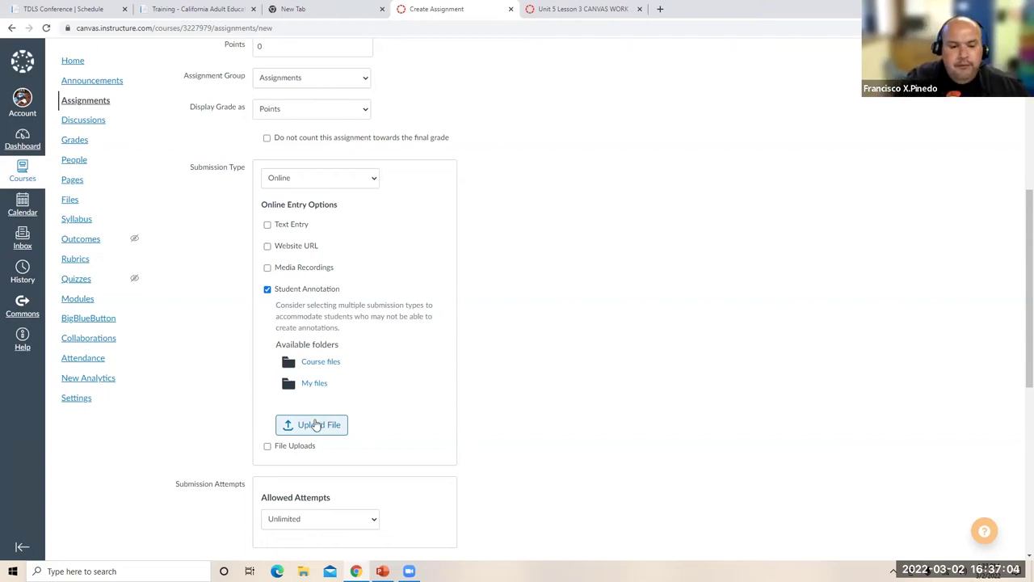
# - Browse Downloads for an annotation document, cancel the upload, and return to the graded submission
pyautogui.click(315, 425)
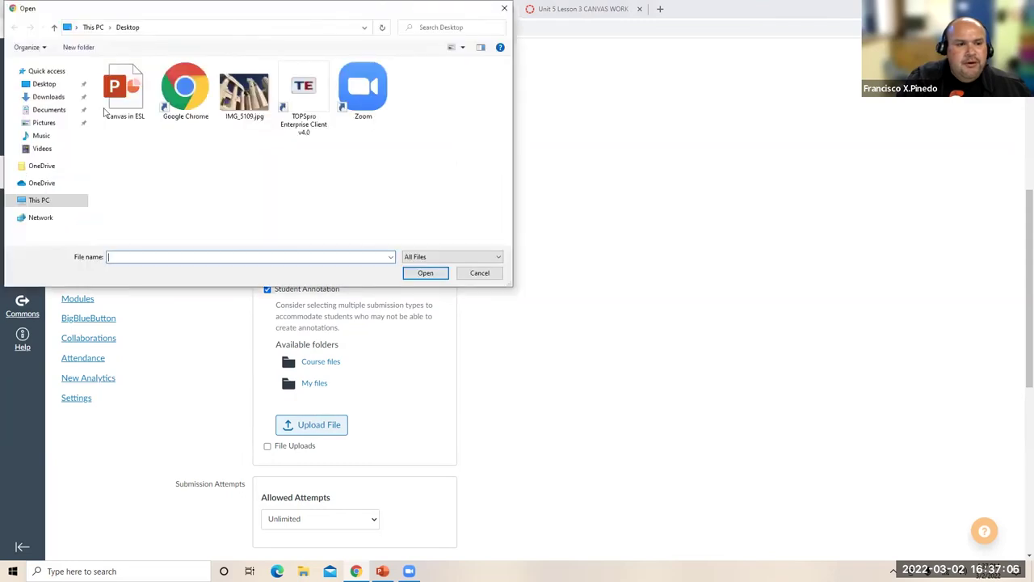
pyautogui.click(52, 98)
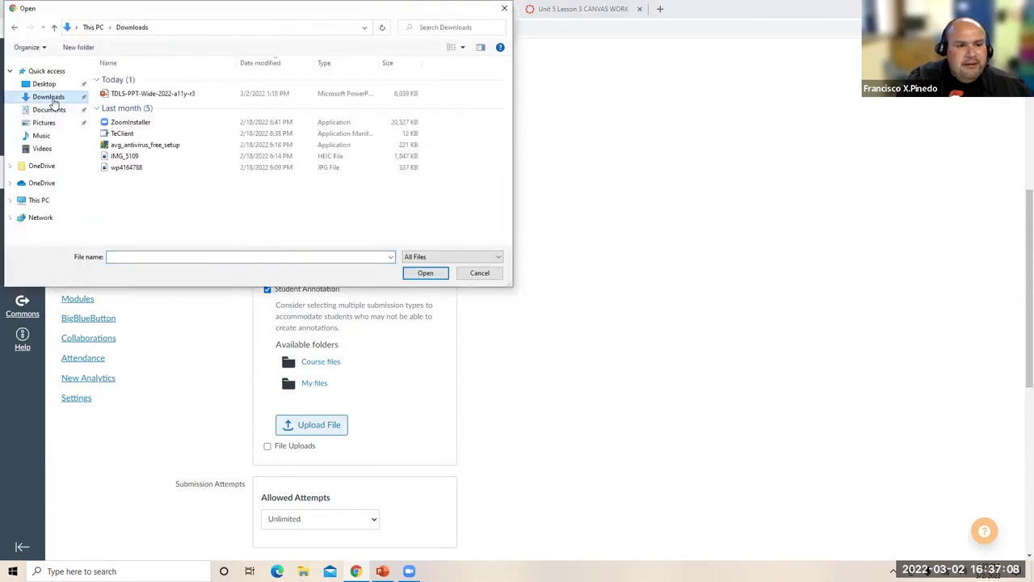
pyautogui.click(486, 273)
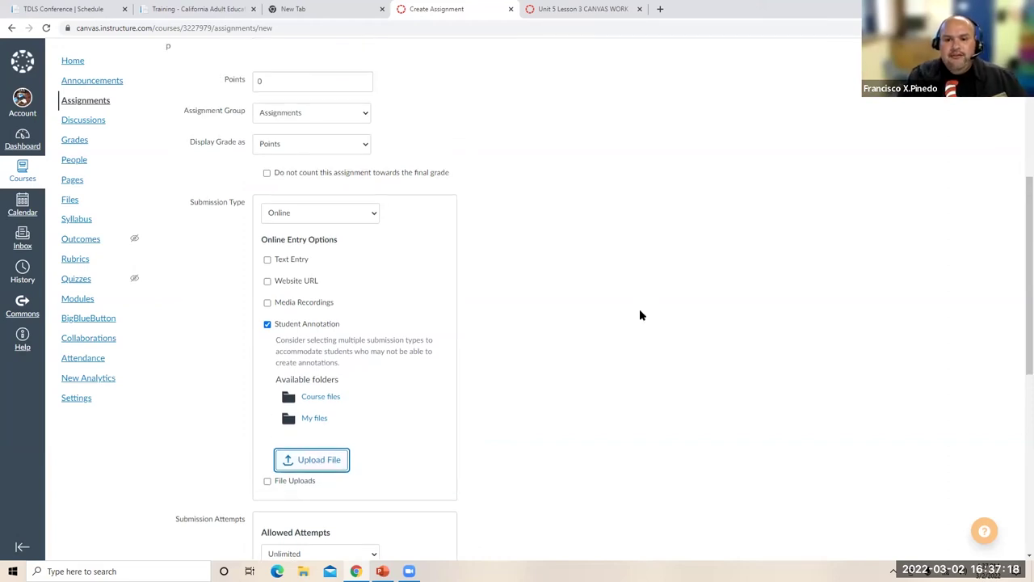
pyautogui.scroll(4, 639, 308)
pyautogui.scroll(-2, 558, 390)
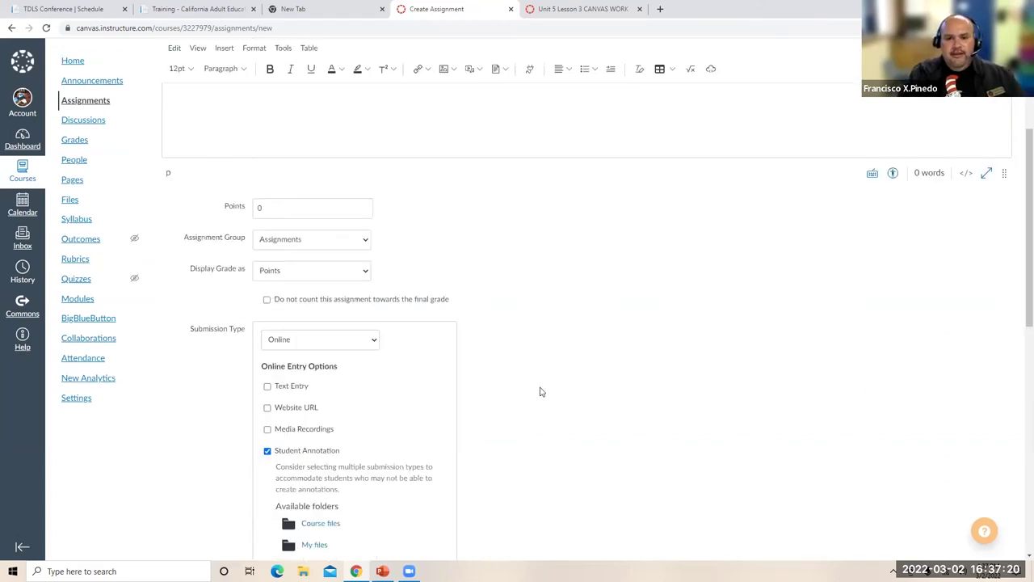
pyautogui.scroll(-2, 541, 390)
pyautogui.hotkey('ctrl', 'Tab')
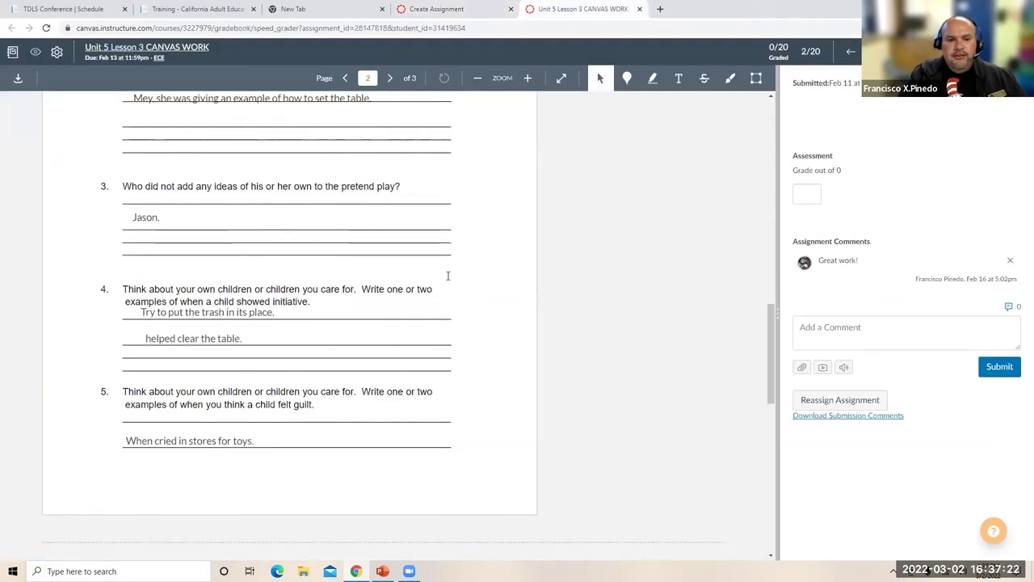
# - Add a text annotation 'The student will be able to write' below question 1's answer on page 2
pyautogui.scroll(10, 272, 318)
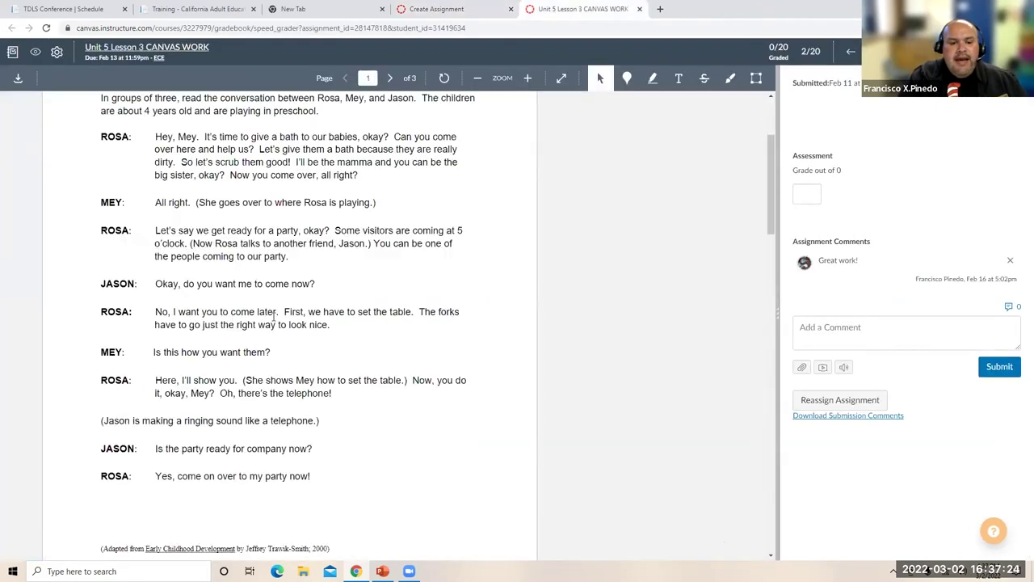
pyautogui.scroll(2, 267, 383)
pyautogui.scroll(-10, 241, 359)
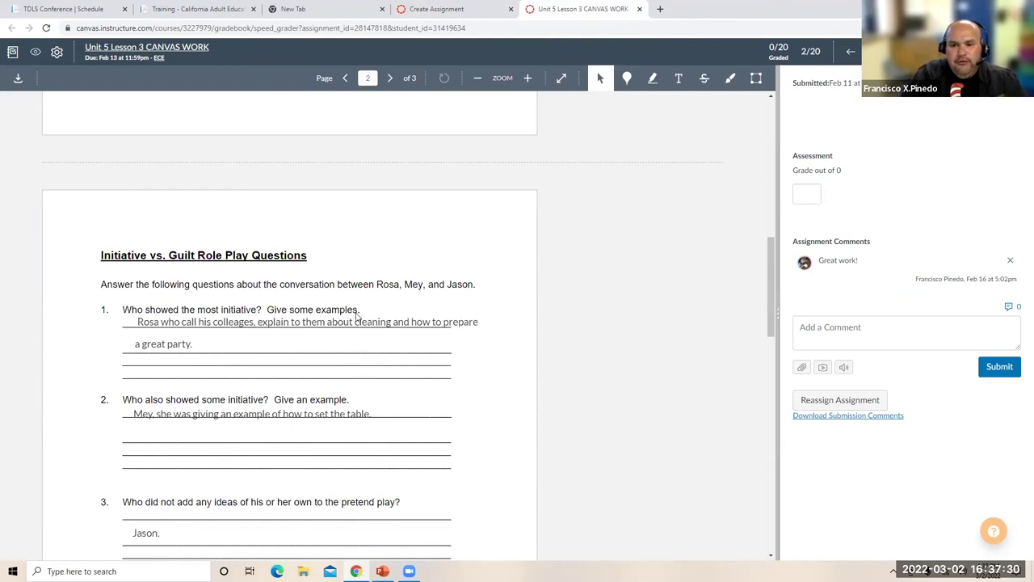
pyautogui.press('t')
pyautogui.click(208, 355)
pyautogui.write('The styd')
pyautogui.press('BackSpace')
pyautogui.press('BackSpace')
pyautogui.write('udent will')
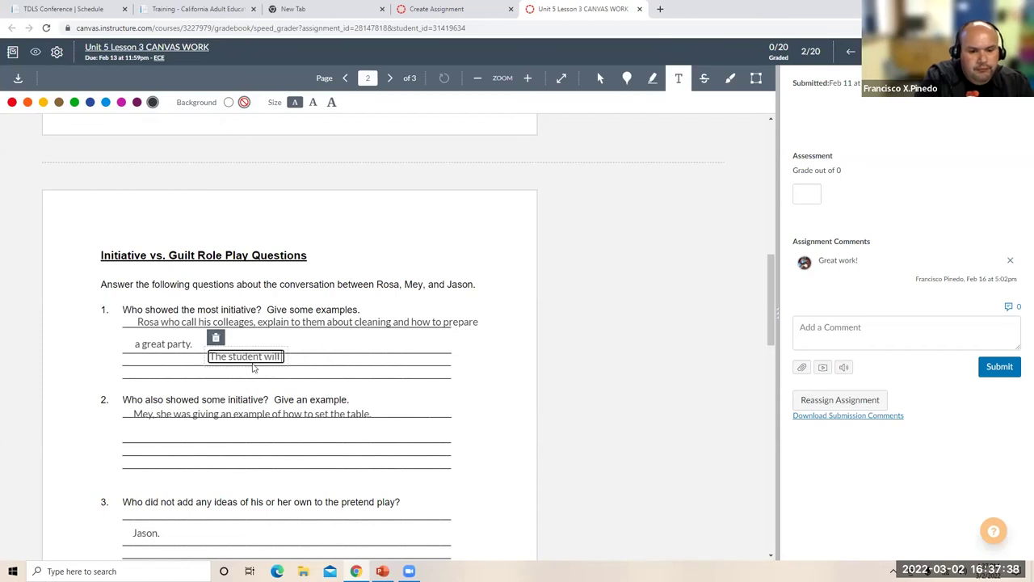
pyautogui.write(' be able to wri')
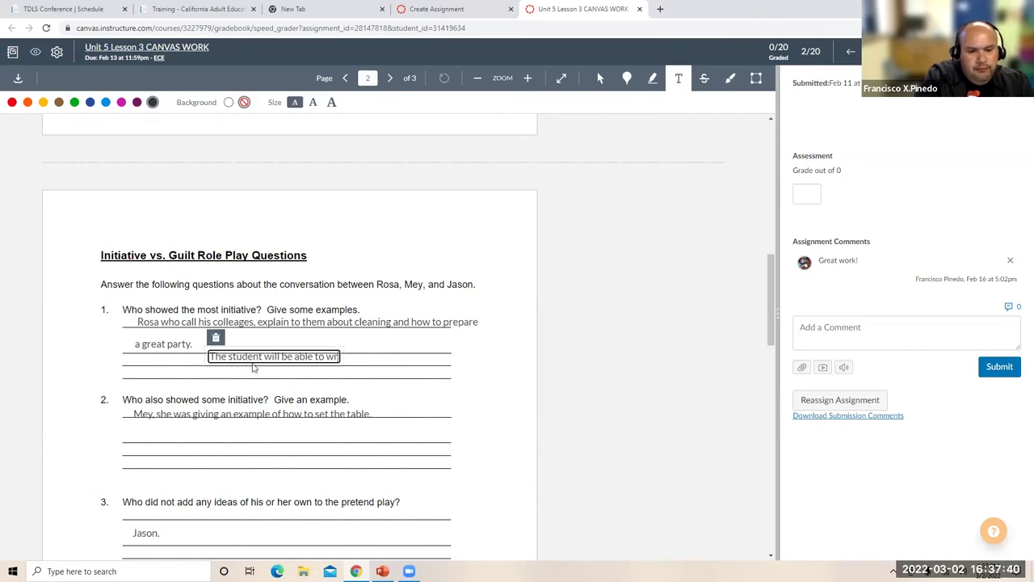
pyautogui.write('te')
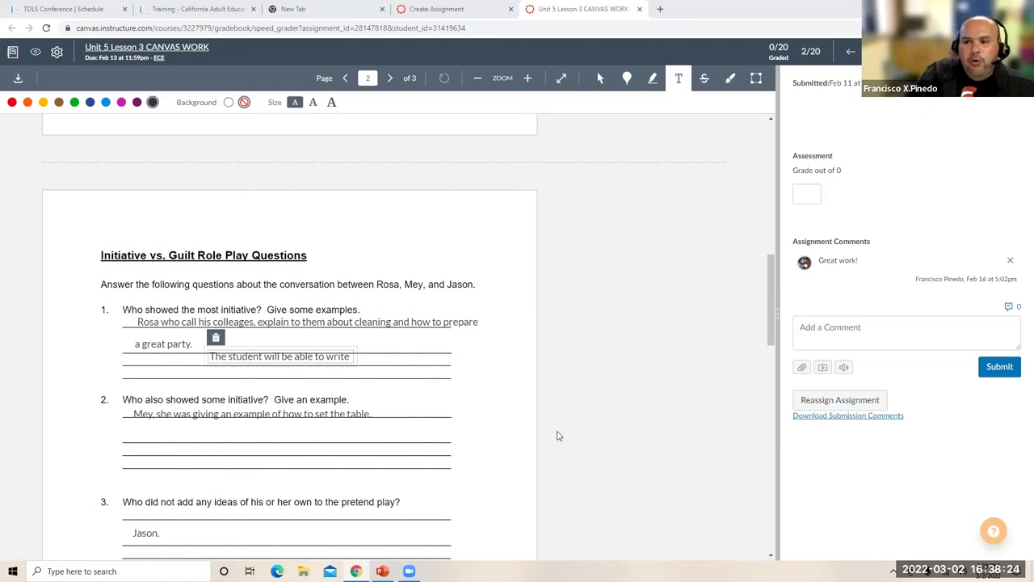
# - Scroll through the submission pages and switch back to the new assignment draft
pyautogui.scroll(1, 557, 435)
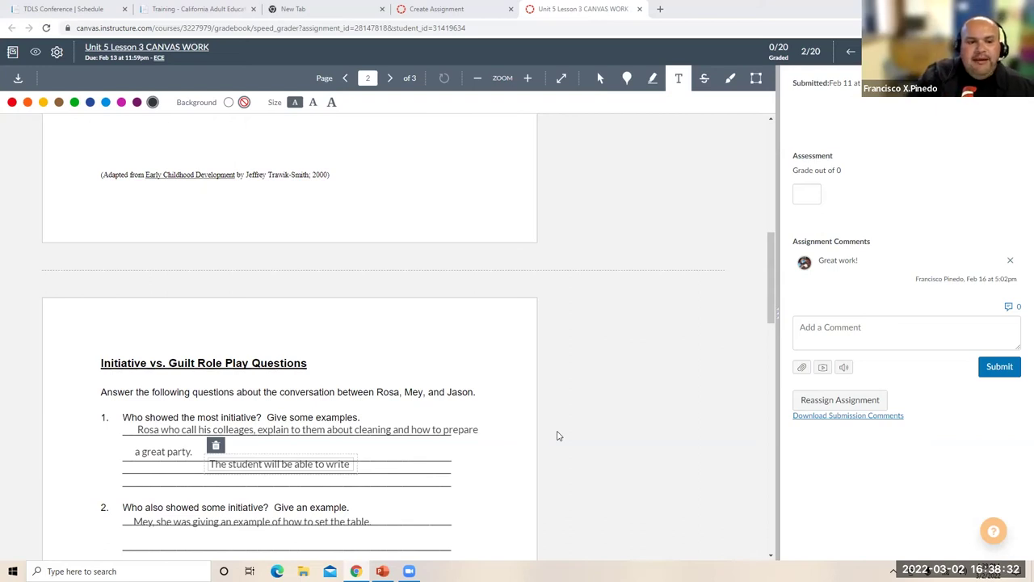
pyautogui.scroll(5, 507, 473)
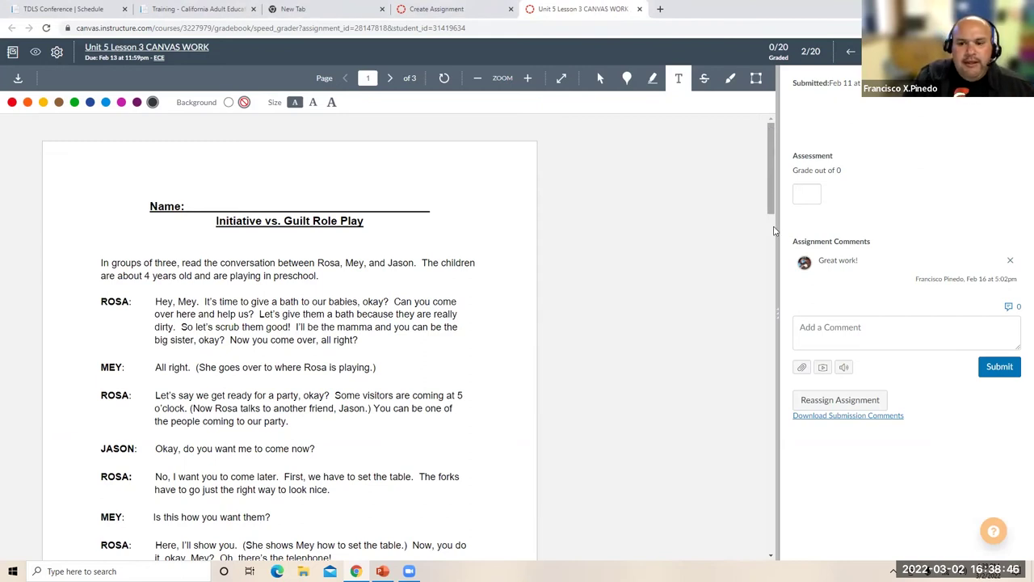
pyautogui.scroll(-5, 771, 289)
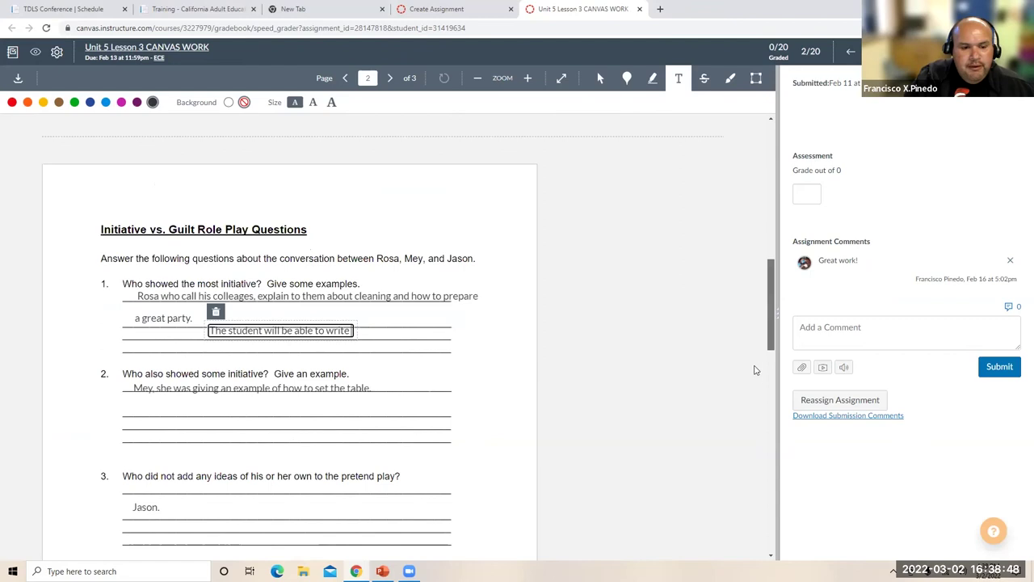
pyautogui.scroll(-3, 757, 371)
pyautogui.scroll(-6, 743, 436)
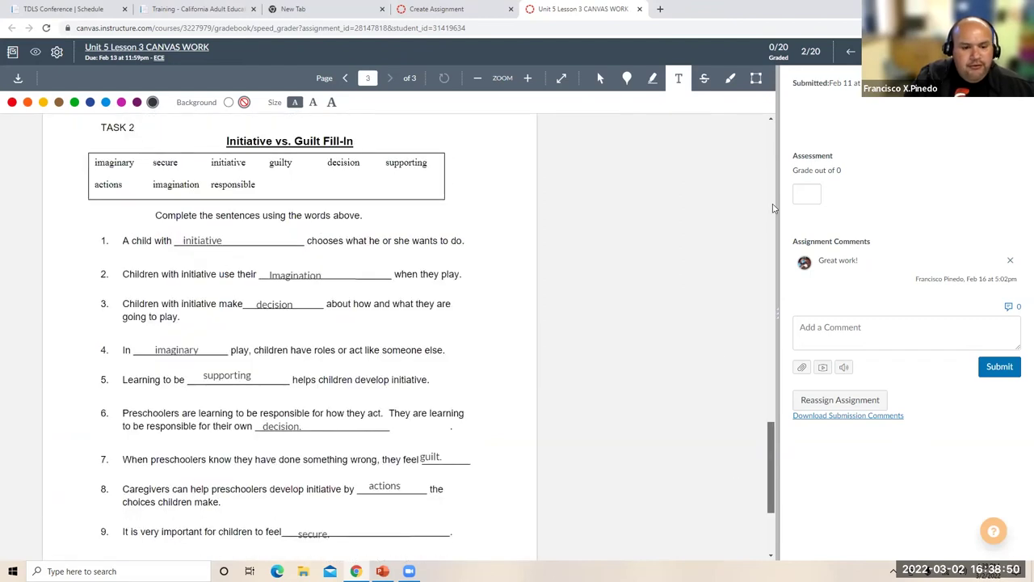
pyautogui.click(772, 209)
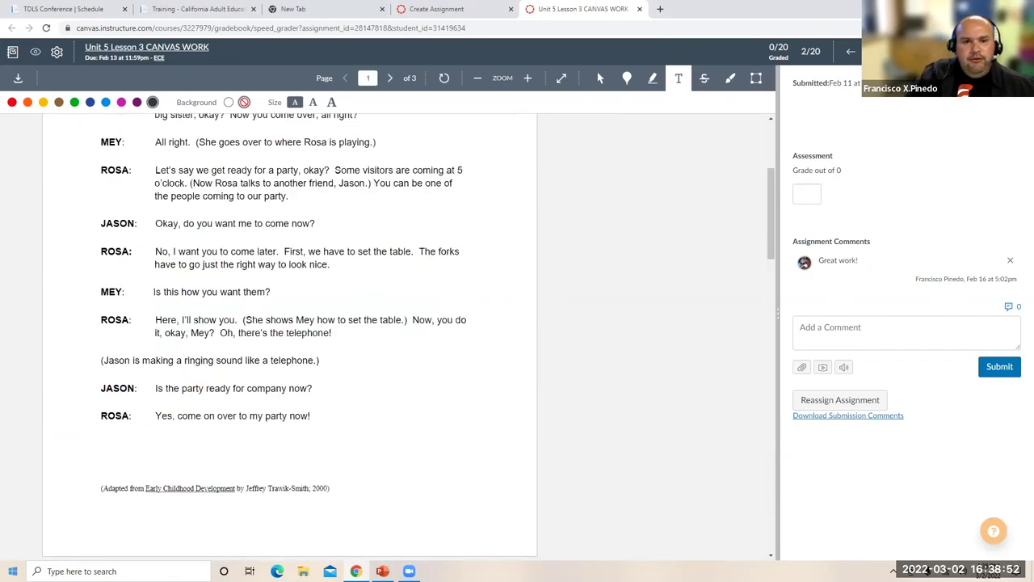
pyautogui.hotkey('ctrl', 'shift', 'Tab')
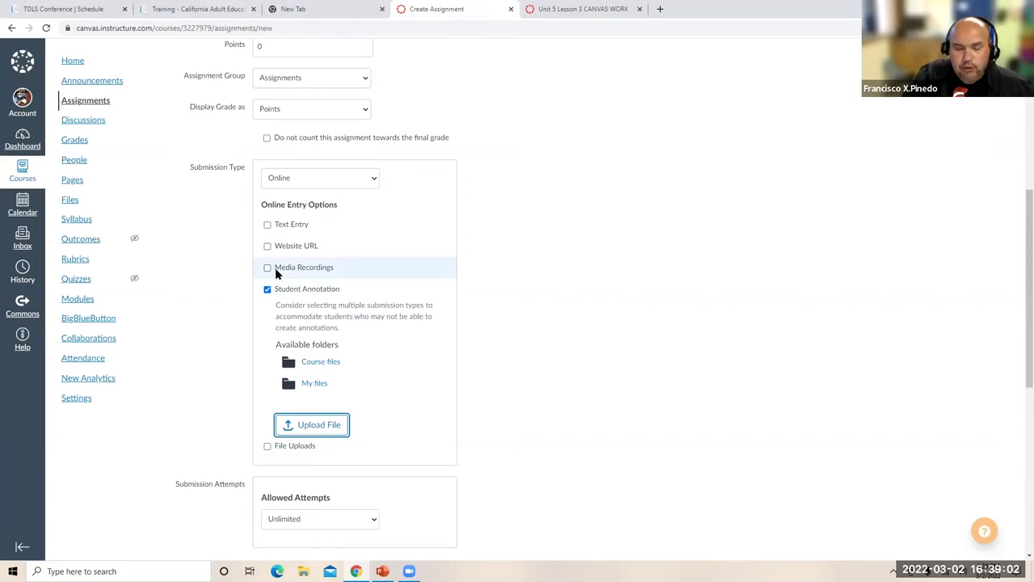
# - Select My files, cancel the file upload, and return to the graded Unit 5 Lesson 3 submission
pyautogui.click(322, 384)
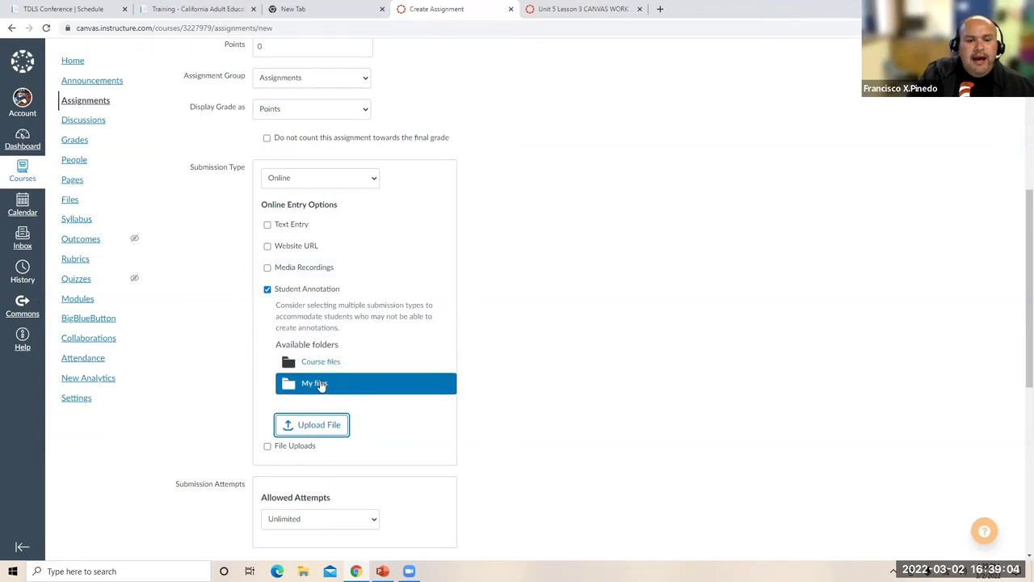
pyautogui.click(309, 387)
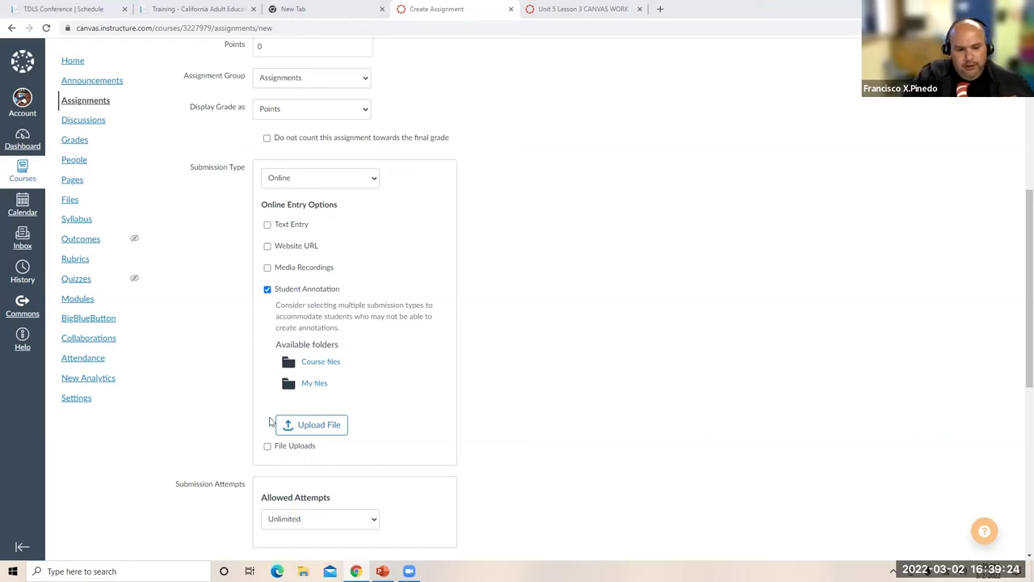
pyautogui.click(309, 423)
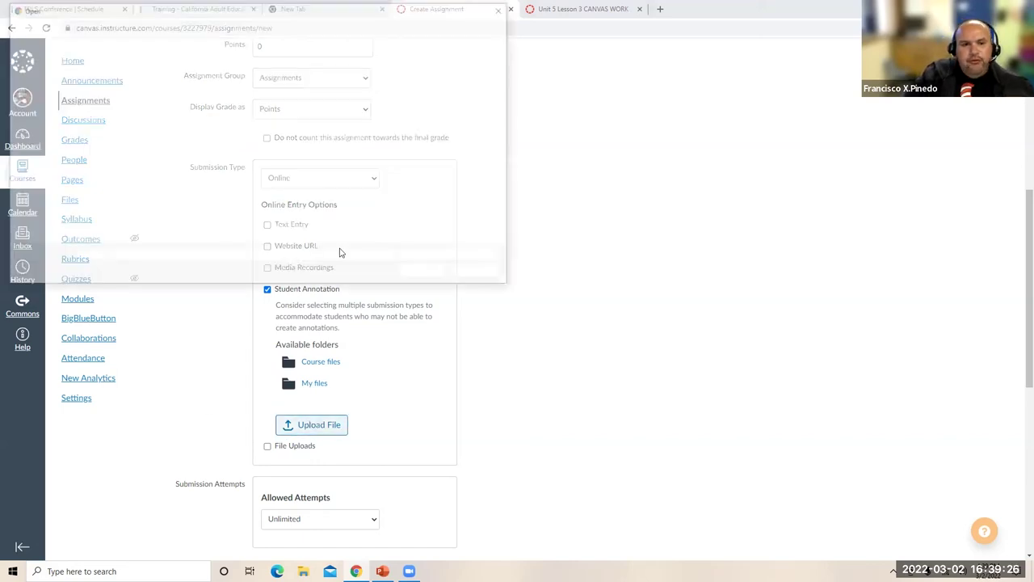
pyautogui.click(470, 274)
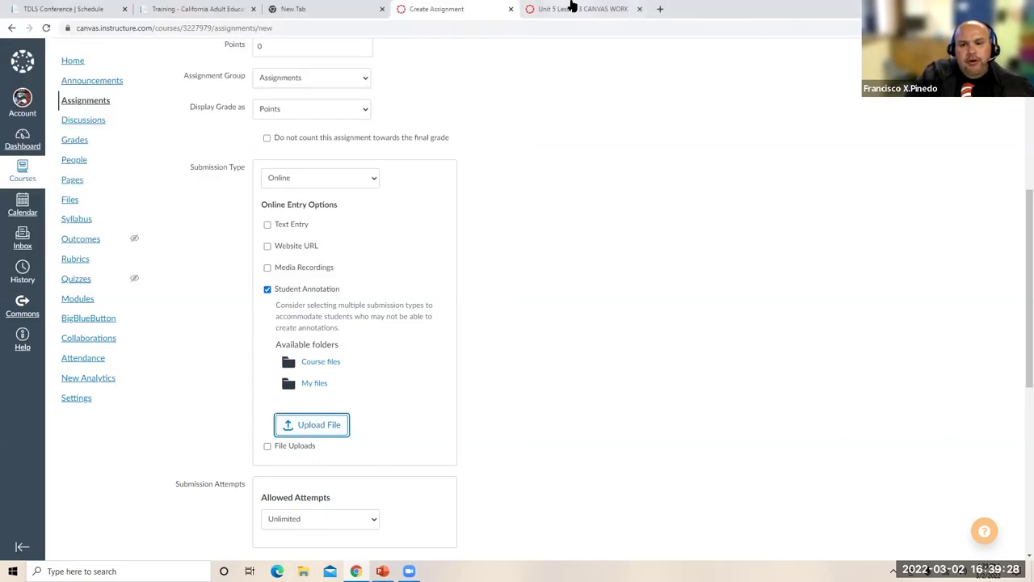
pyautogui.hotkey('ctrl', 'Tab')
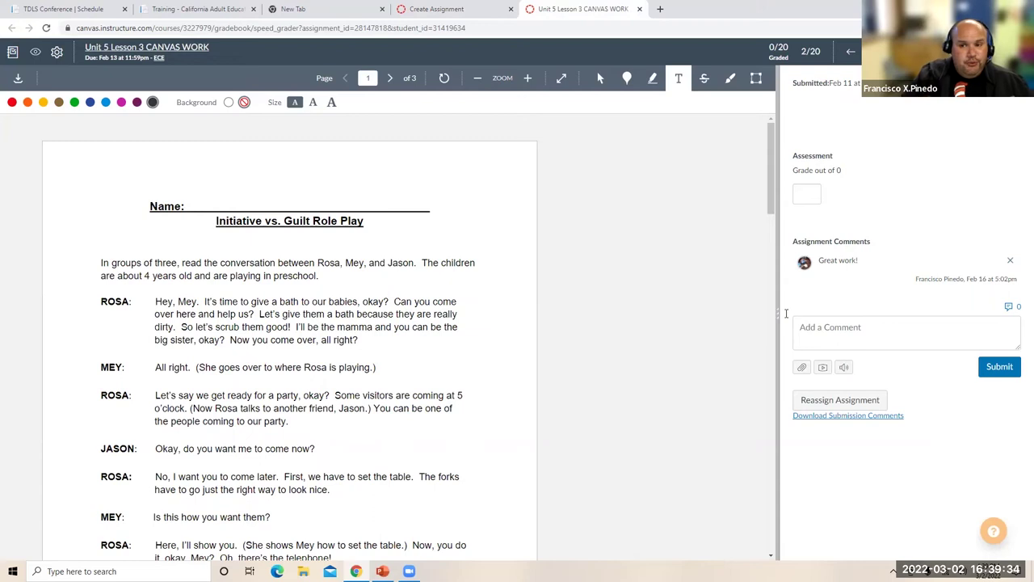
# - Close the grading tab and open the ECE ESL Discussions list
pyautogui.scroll(-2, 760, 243)
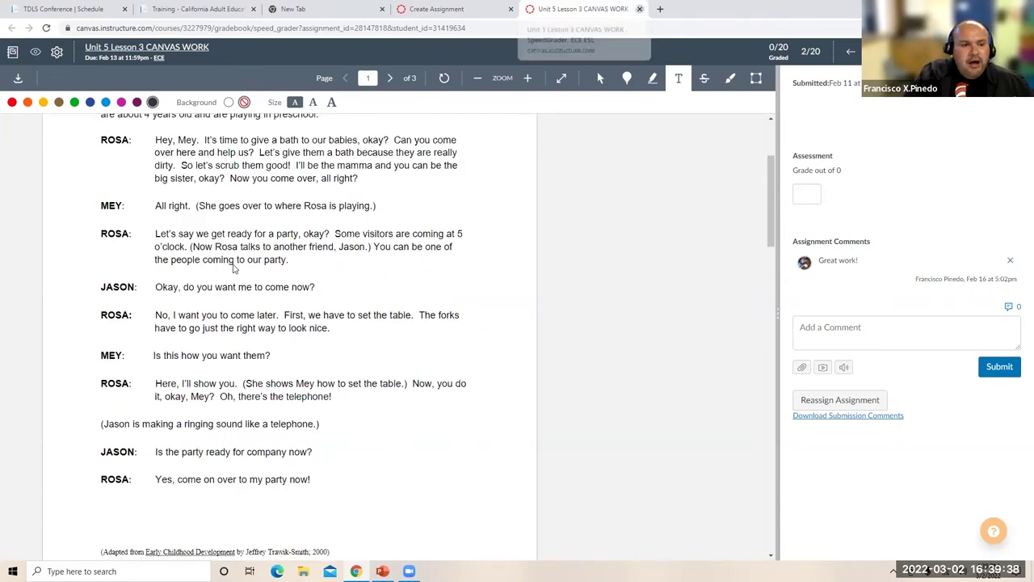
pyautogui.hotkey('ctrl', 'w')
pyautogui.scroll(5, 162, 255)
pyautogui.click(84, 160)
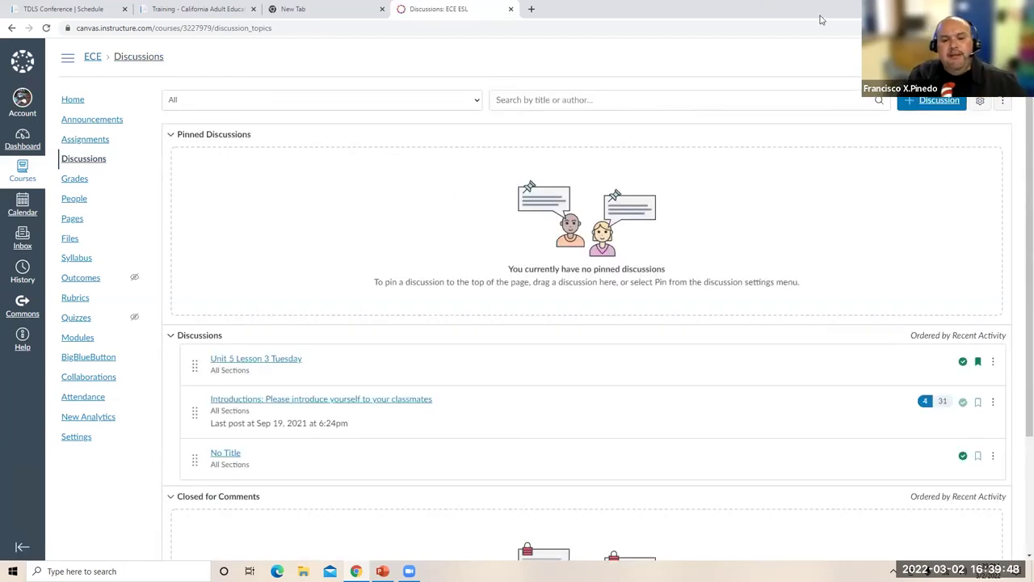
# - Read through the Introductions discussion replies, then open the course Syllabus
pyautogui.click(313, 407)
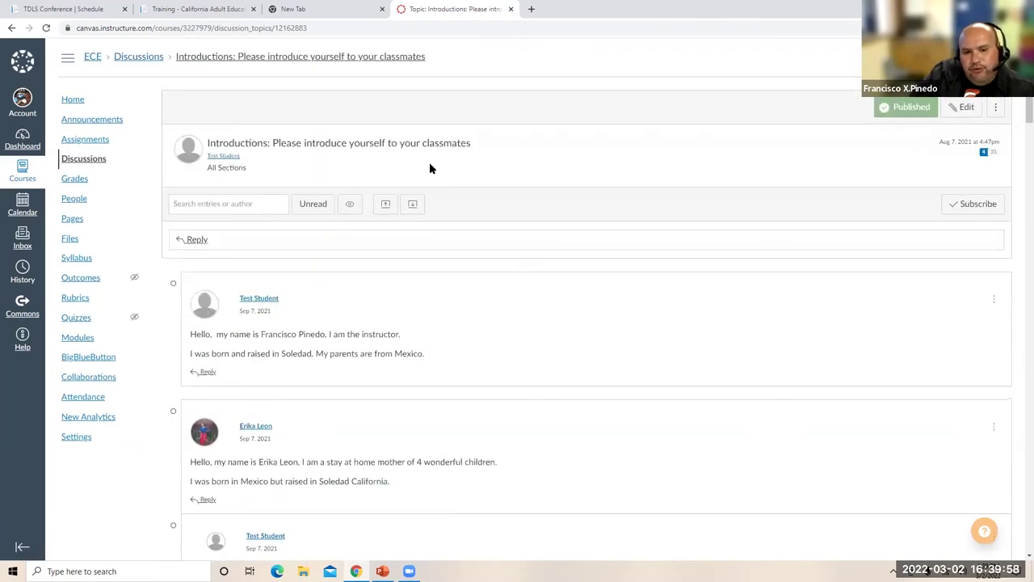
pyautogui.scroll(-3, 389, 395)
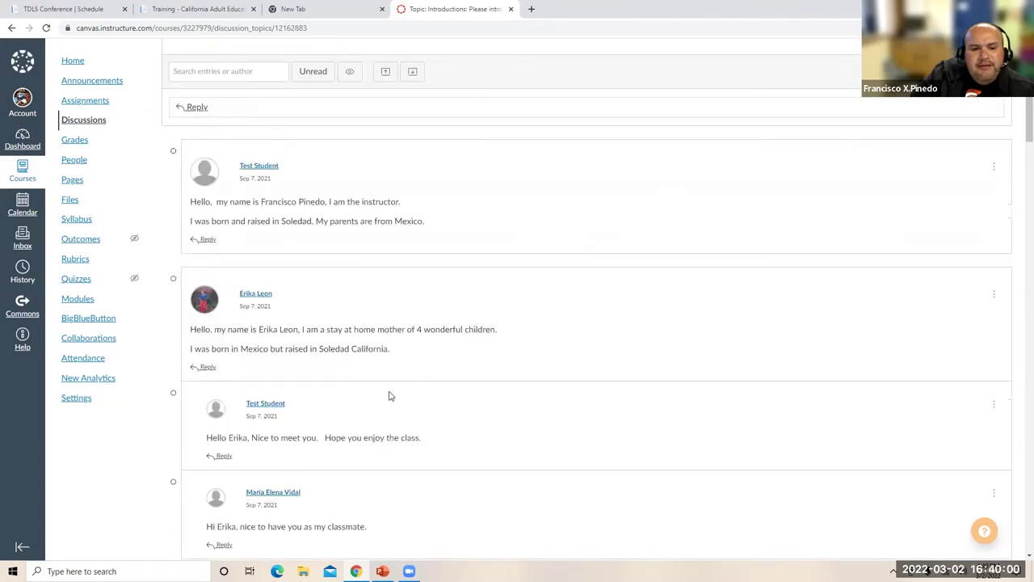
pyautogui.scroll(-3, 389, 396)
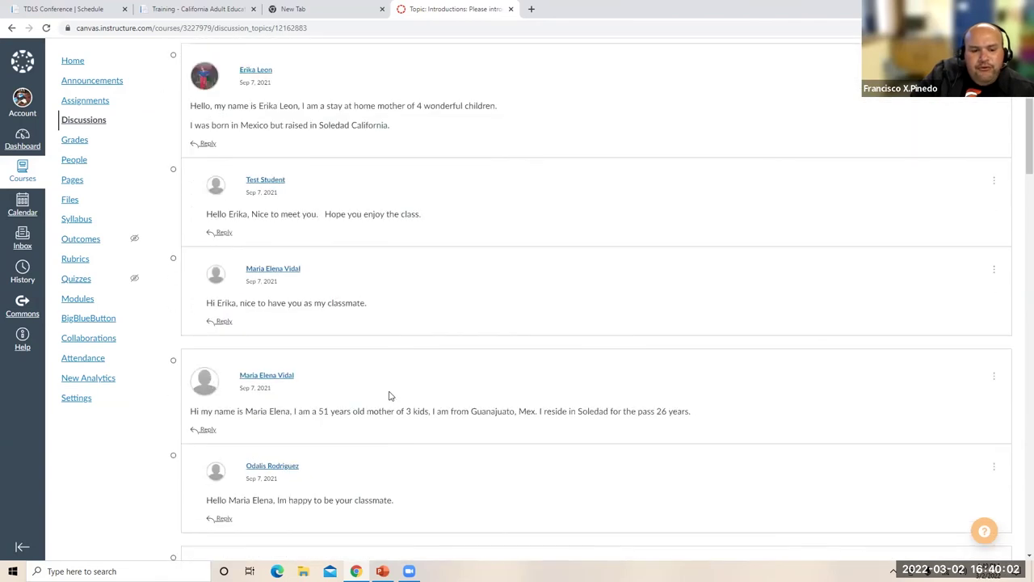
pyautogui.scroll(-3, 388, 396)
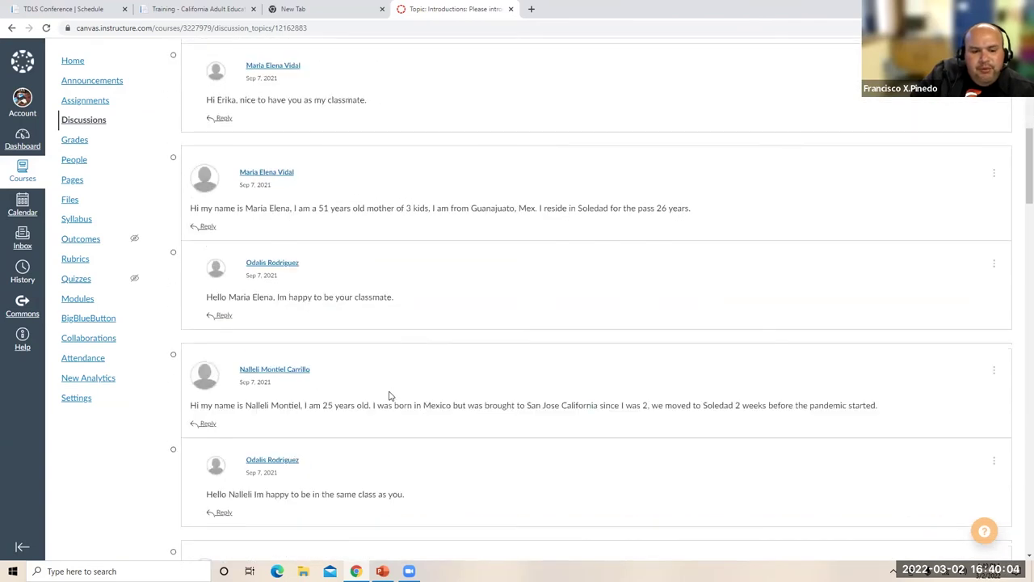
pyautogui.scroll(-6, 388, 396)
pyautogui.scroll(-6, 356, 491)
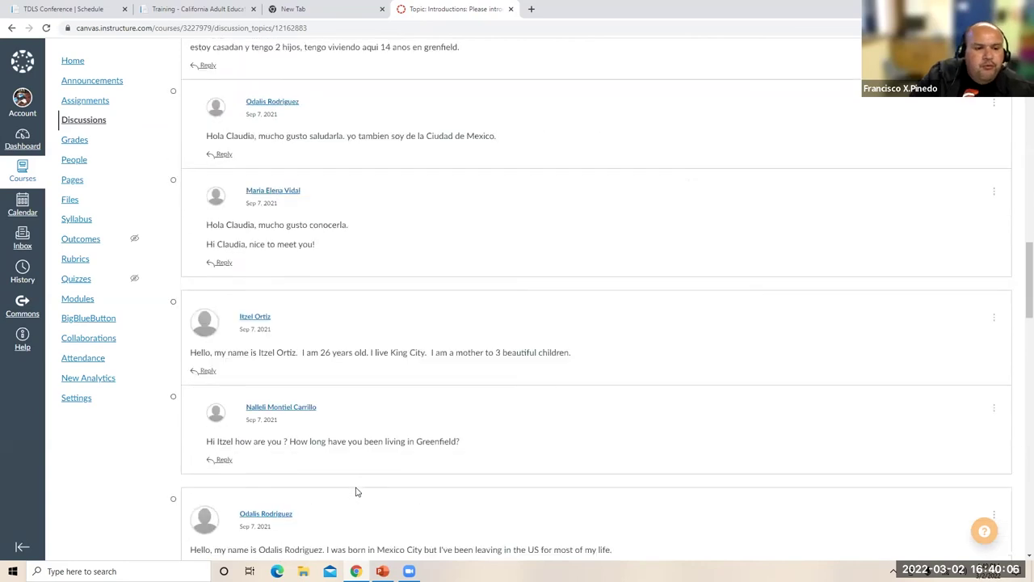
pyautogui.scroll(6, 104, 298)
pyautogui.scroll(2, 89, 259)
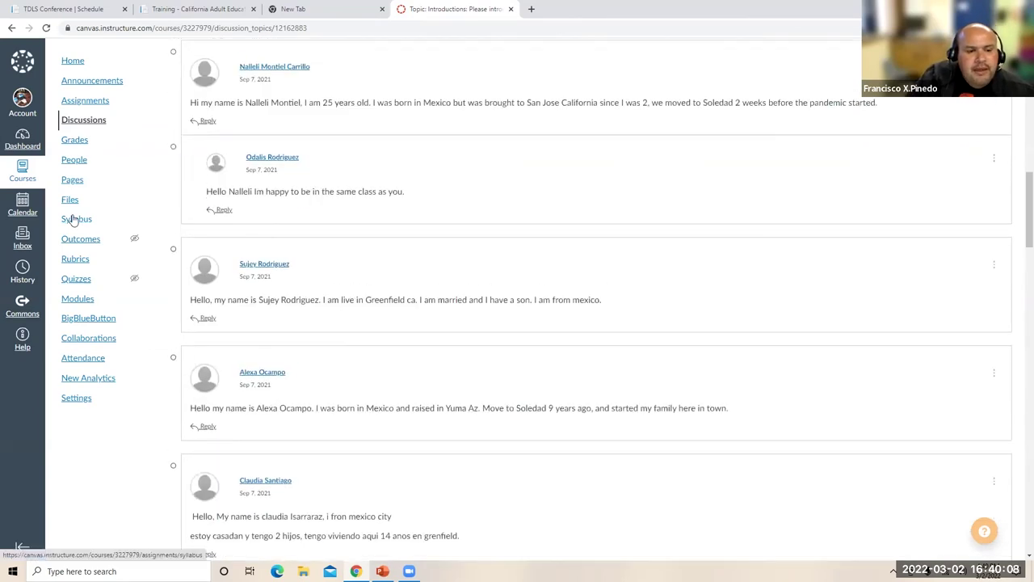
pyautogui.click(73, 220)
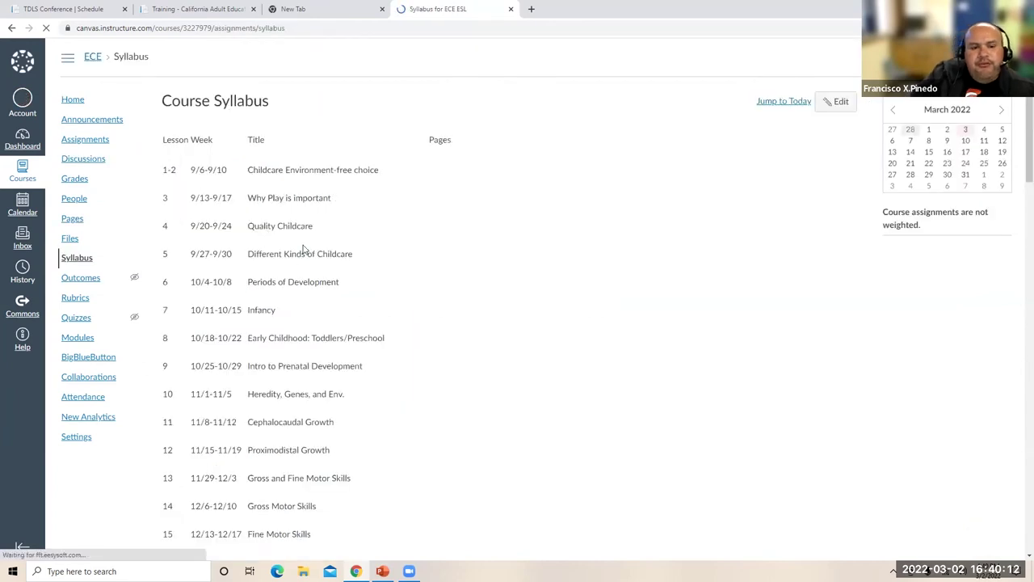
# - Scroll through the syllabus lesson weeks, then open the Calendar in month view
pyautogui.scroll(-2, 304, 249)
pyautogui.scroll(-2, 303, 249)
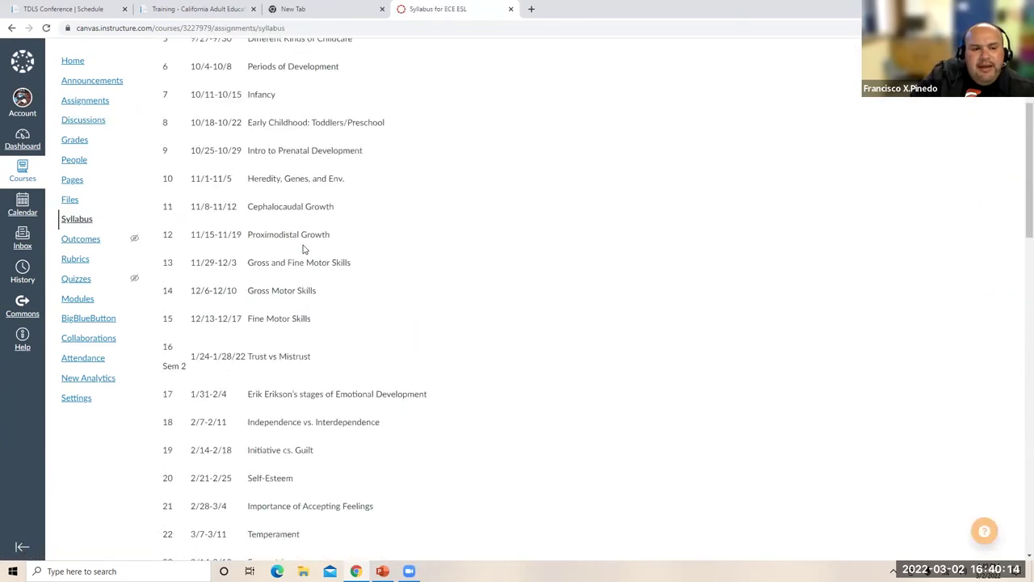
pyautogui.scroll(-2, 303, 248)
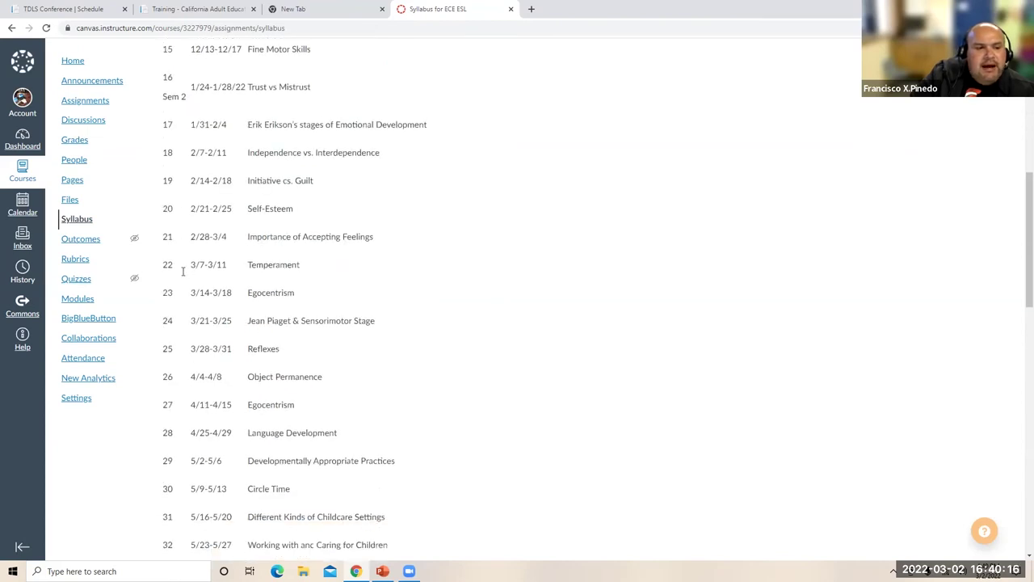
pyautogui.click(23, 204)
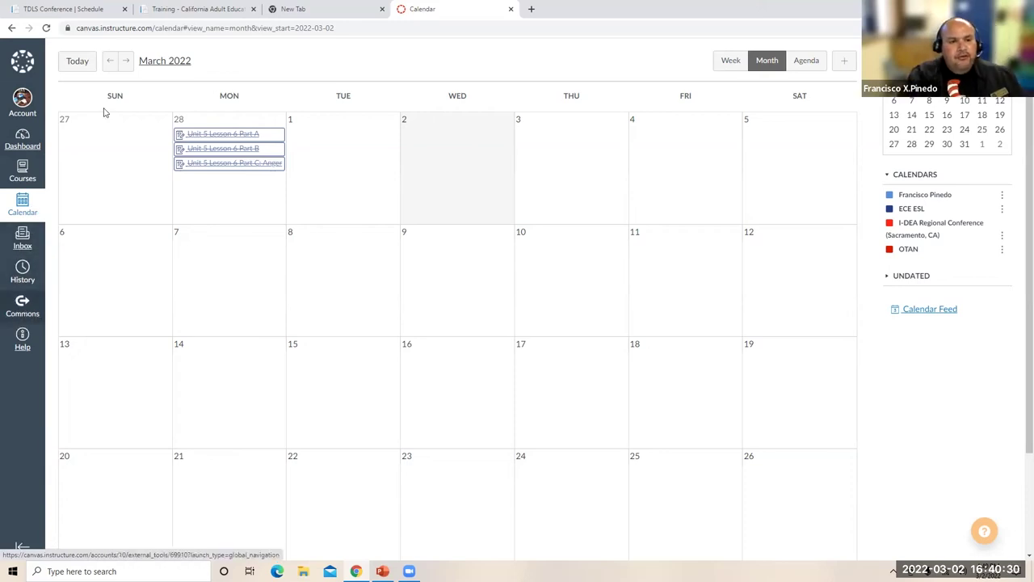
# - Return from the extra browser tab to the OTAN course via the Dashboard
pyautogui.click(344, 9)
pyautogui.hotkey('ctrl', 'Tab')
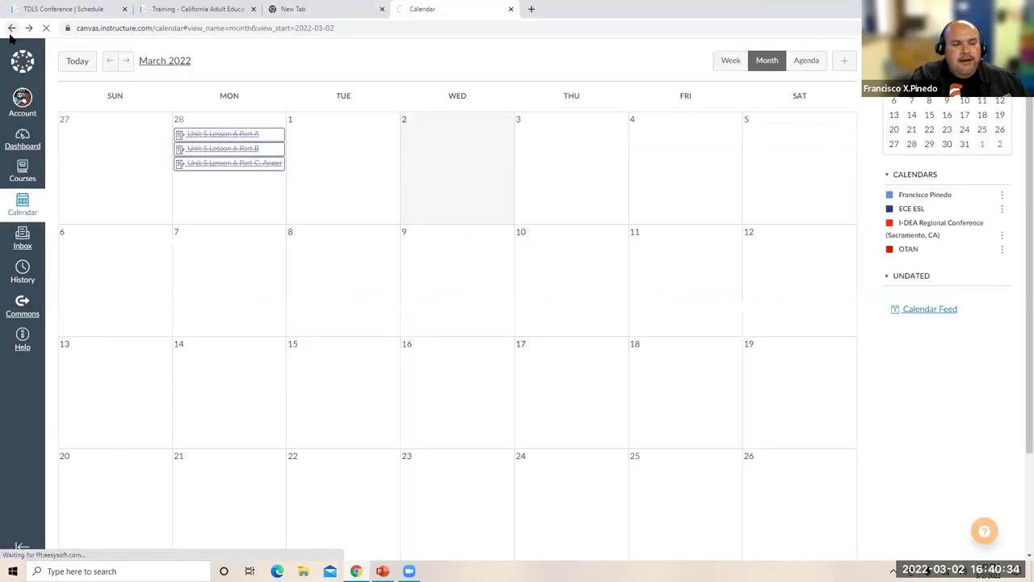
pyautogui.click(11, 29)
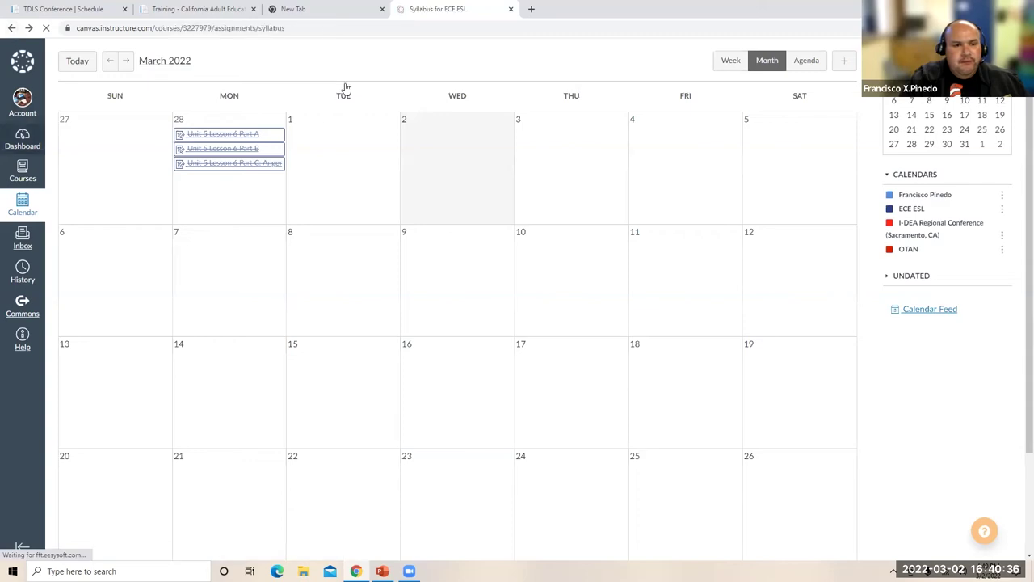
pyautogui.click(23, 143)
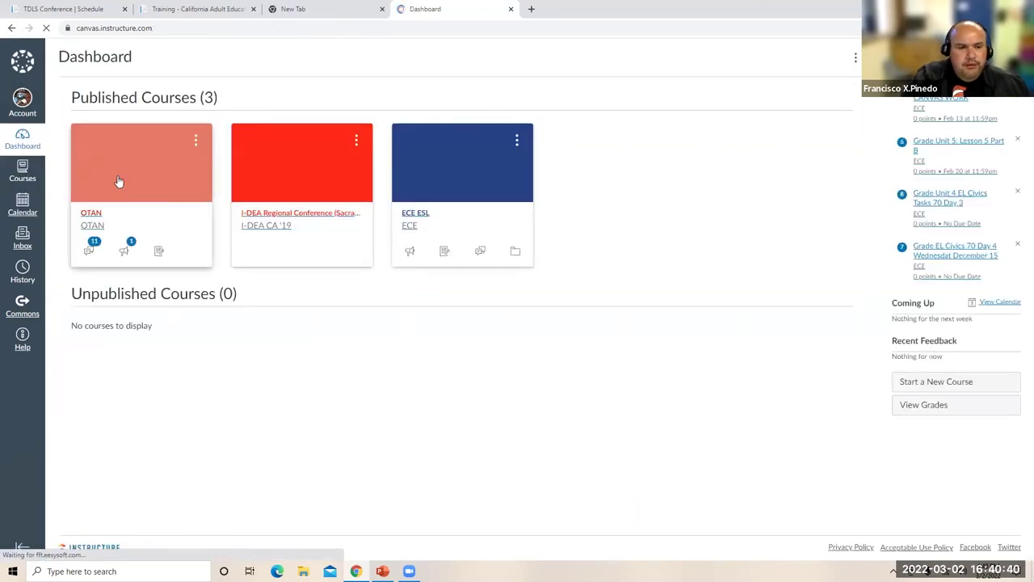
pyautogui.click(119, 181)
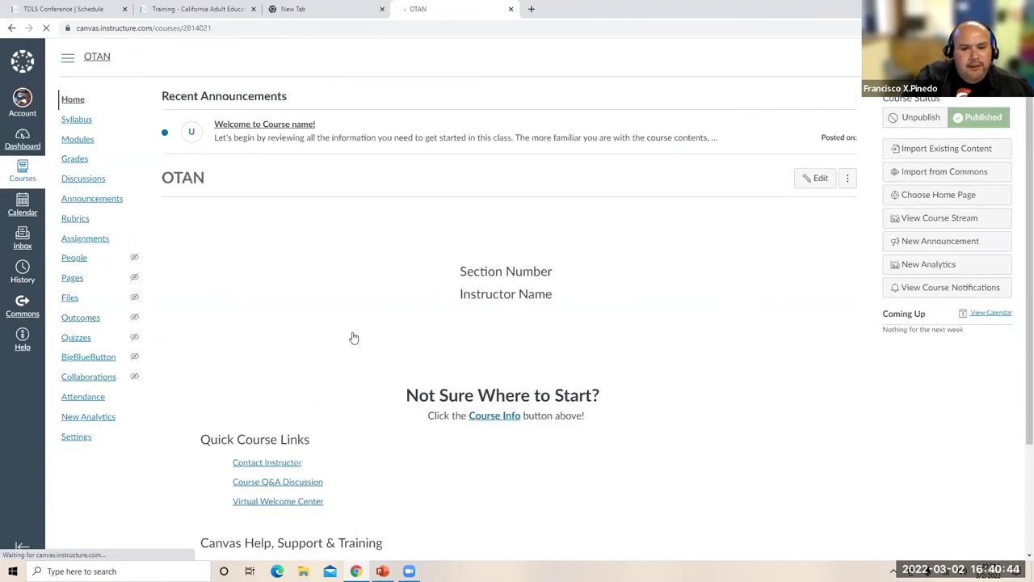
# - Leave the OTAN home page for the Commons resource library
pyautogui.scroll(-1, 353, 337)
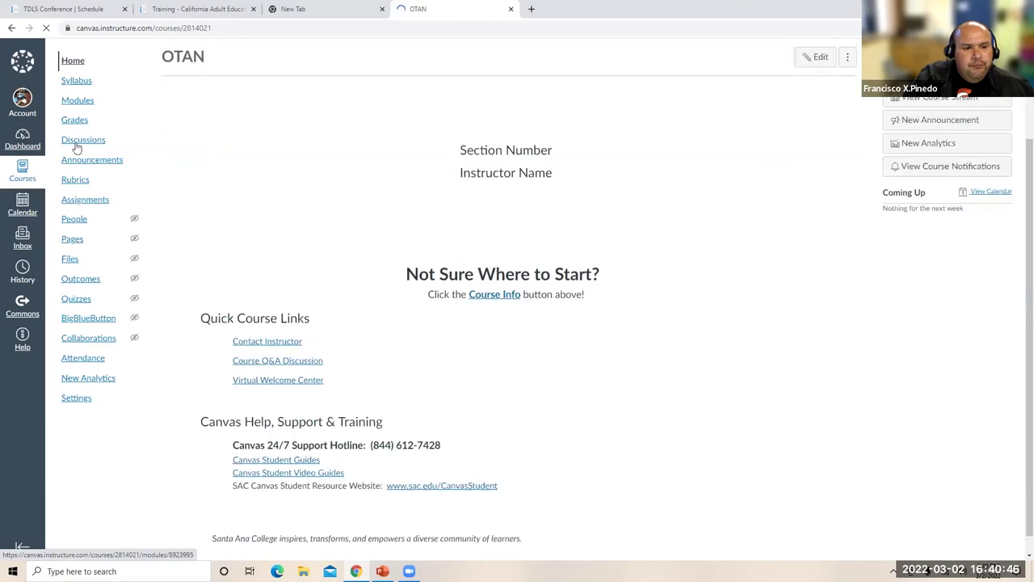
pyautogui.scroll(2, 76, 143)
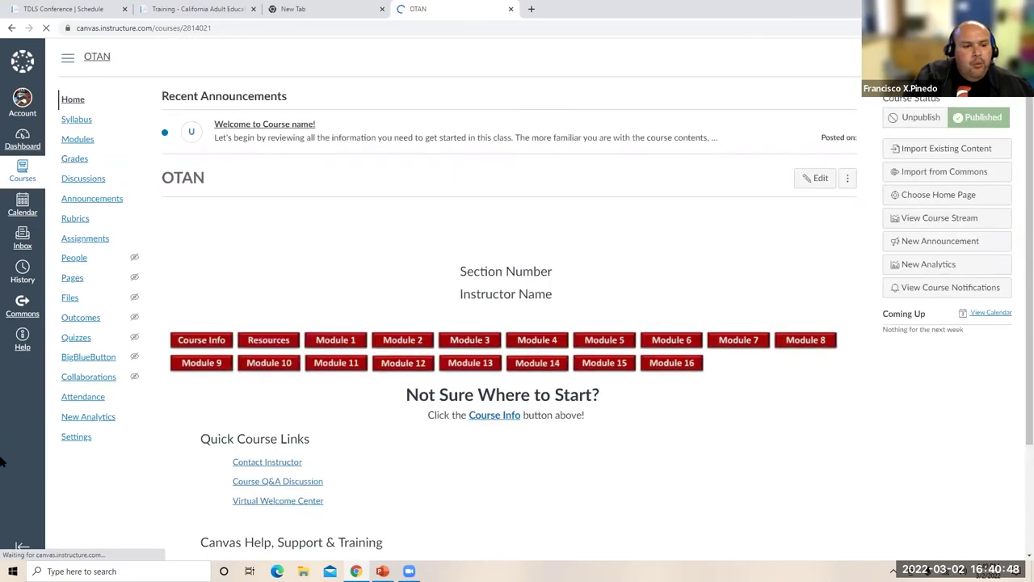
pyautogui.click(21, 305)
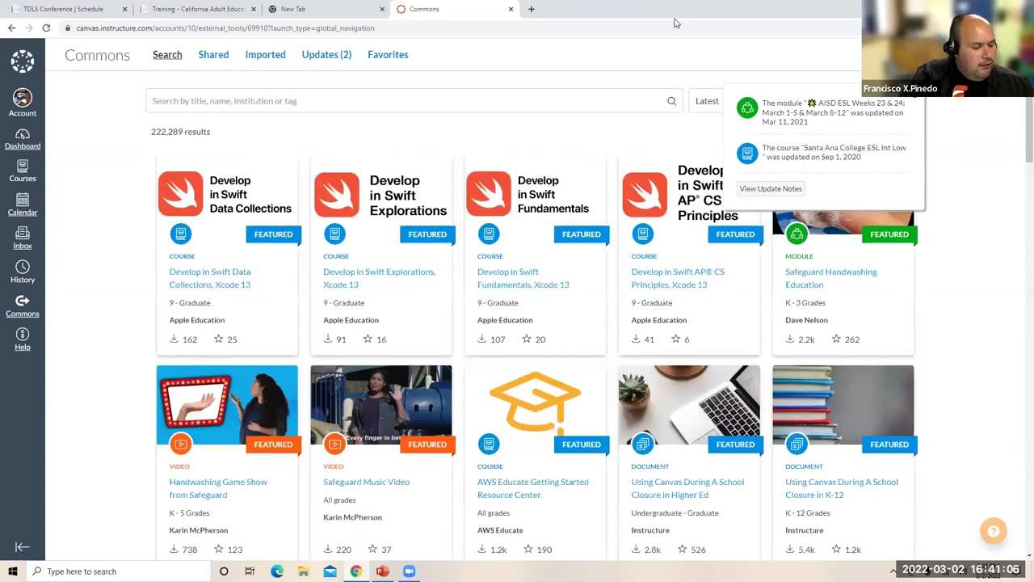
# - Search Commons for 'ESL' and scroll through the results
pyautogui.click(472, 104)
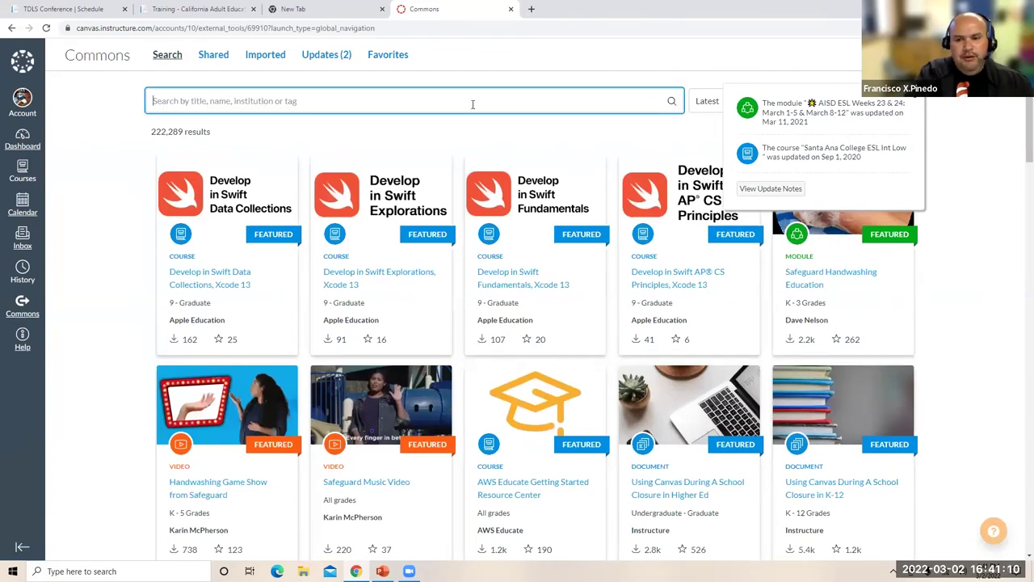
pyautogui.write('ESL')
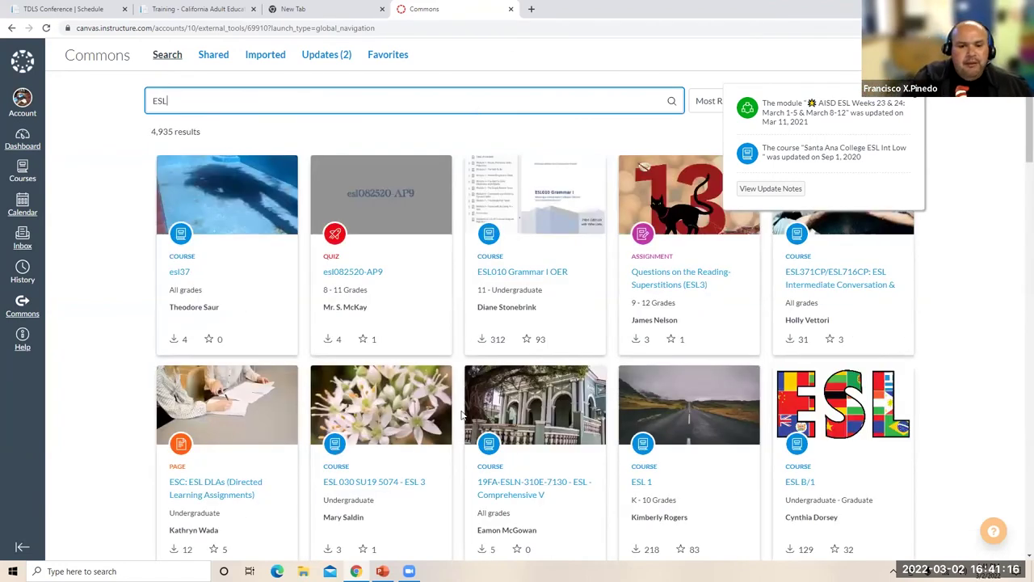
pyautogui.scroll(-1, 461, 415)
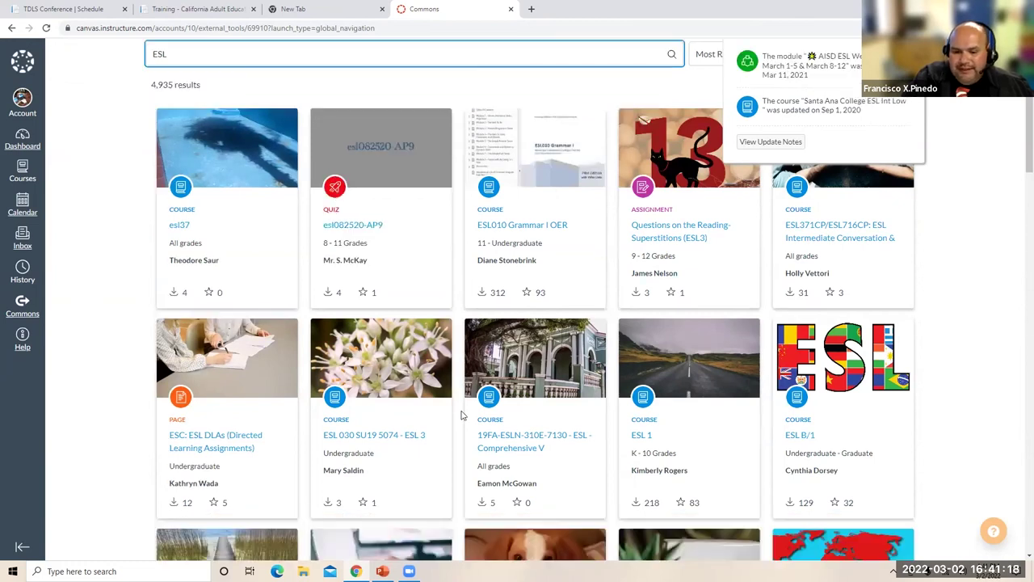
pyautogui.scroll(-4, 461, 415)
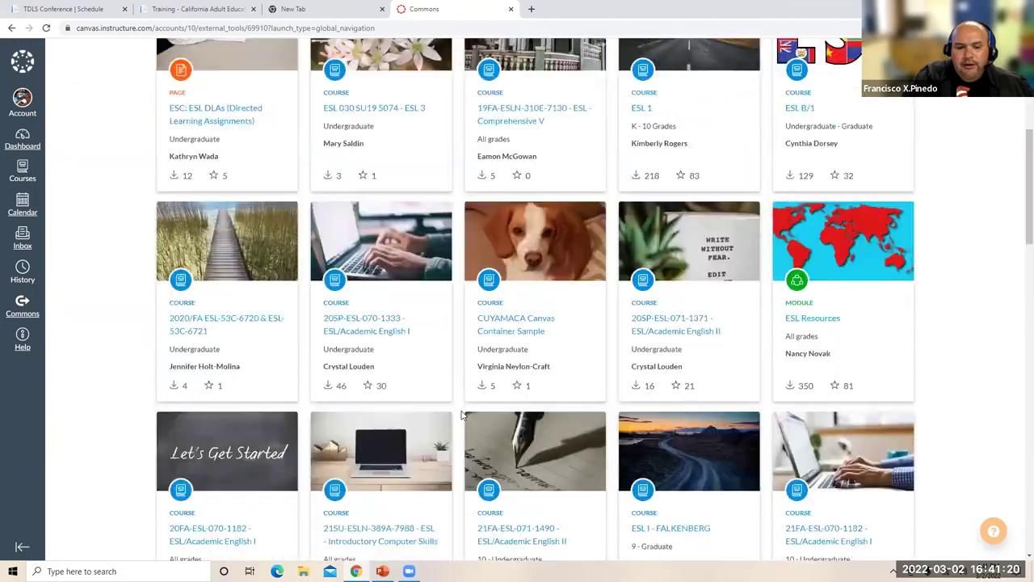
pyautogui.scroll(-3, 461, 414)
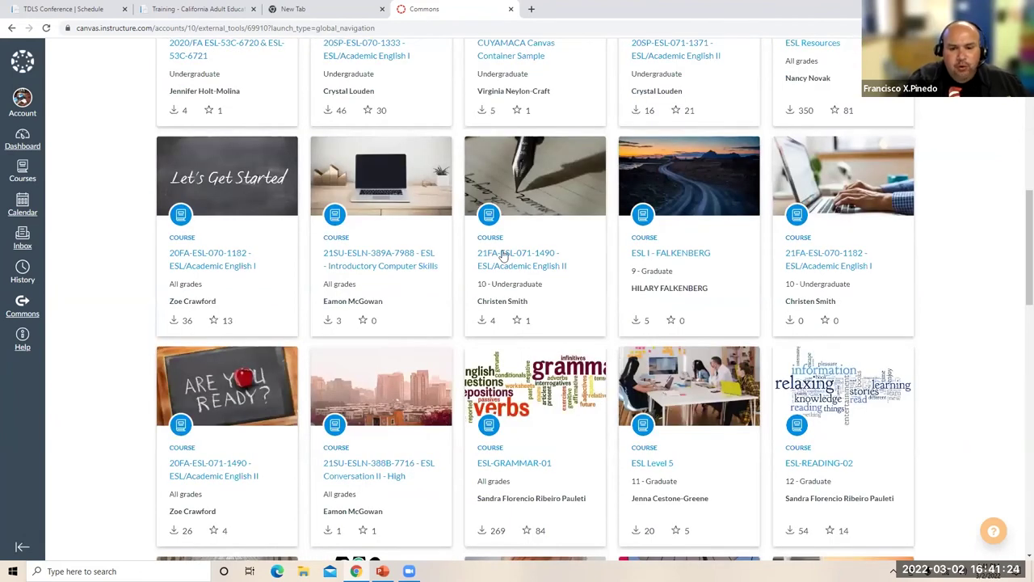
pyautogui.scroll(-2, 503, 255)
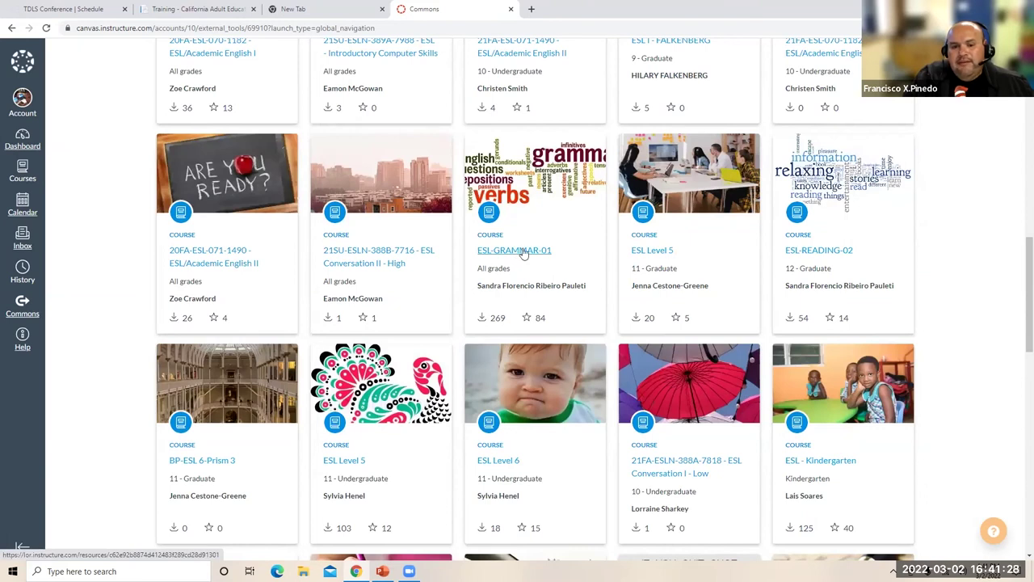
# - Review ESL-GRAMMAR-01's Details and Preview, then return to the ESL results
pyautogui.click(525, 252)
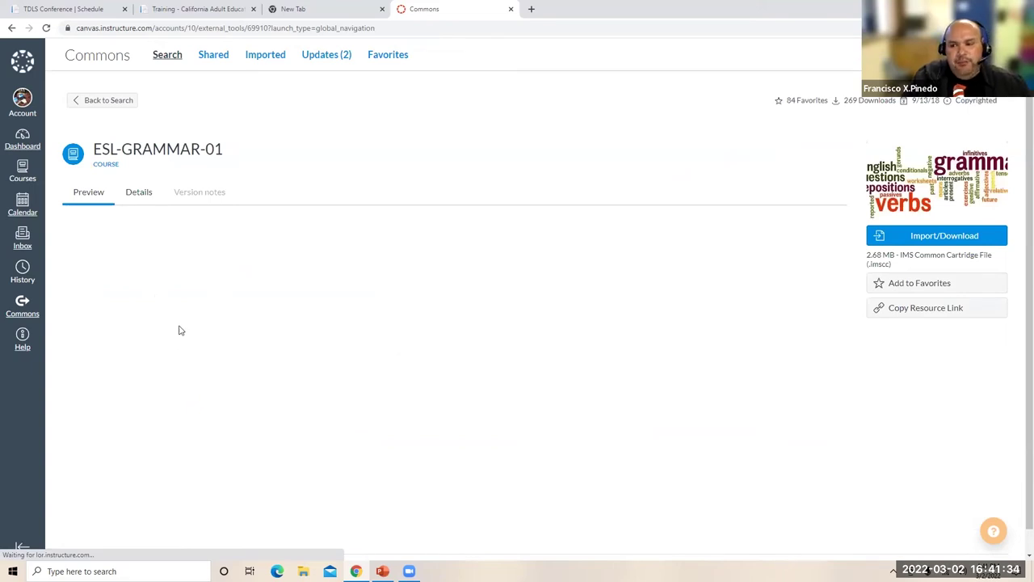
pyautogui.click(135, 194)
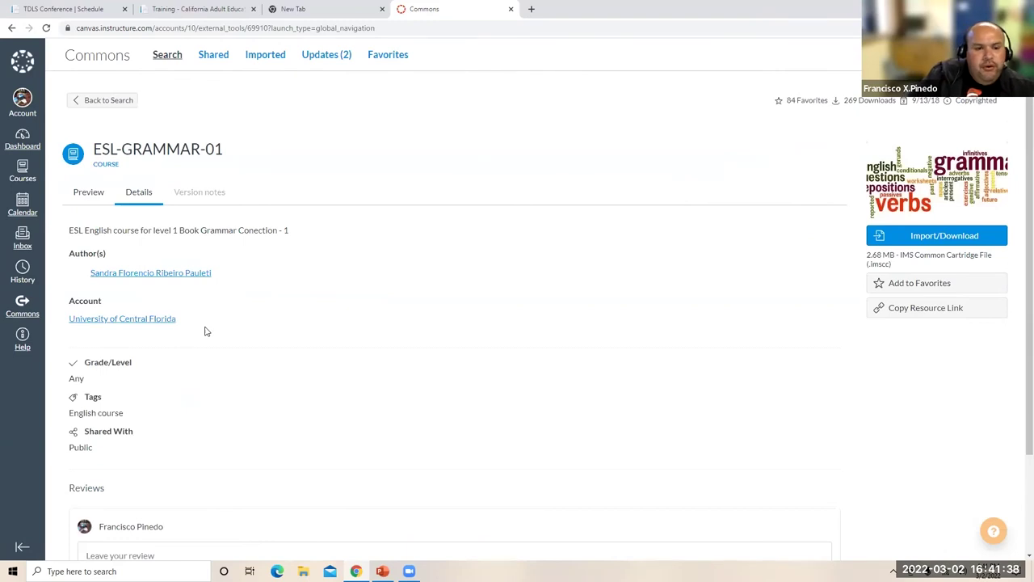
pyautogui.scroll(-2, 204, 331)
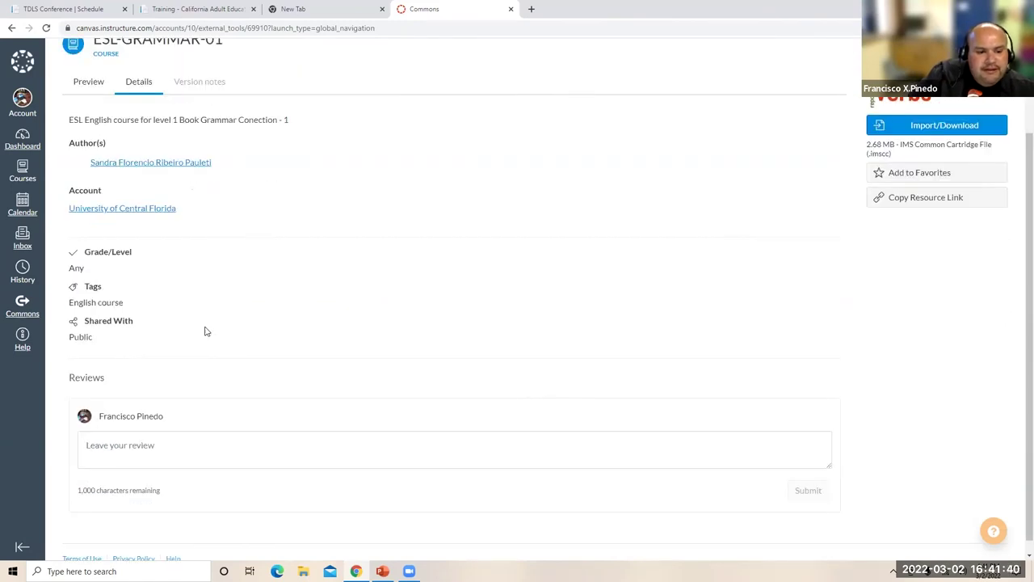
pyautogui.scroll(2, 126, 298)
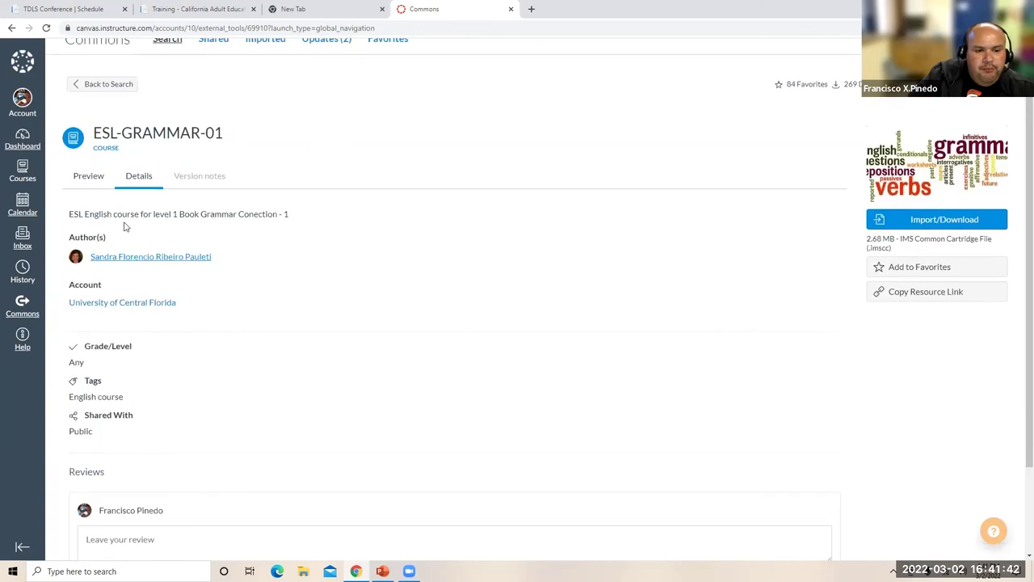
pyautogui.click(92, 177)
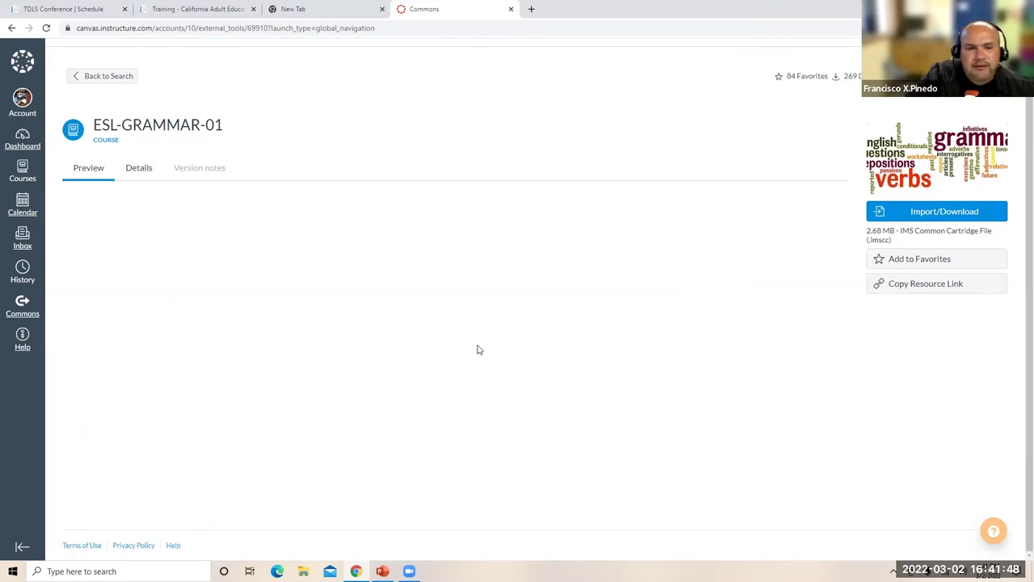
pyautogui.click(105, 76)
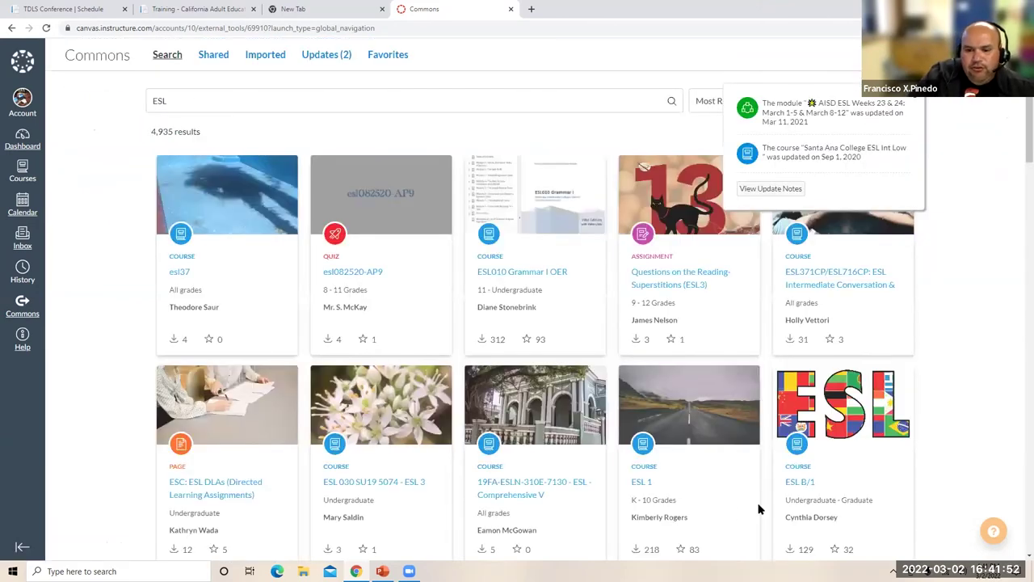
# - Preview ESL 1's All About Me and My Family assignment and launch its example video
pyautogui.click(643, 482)
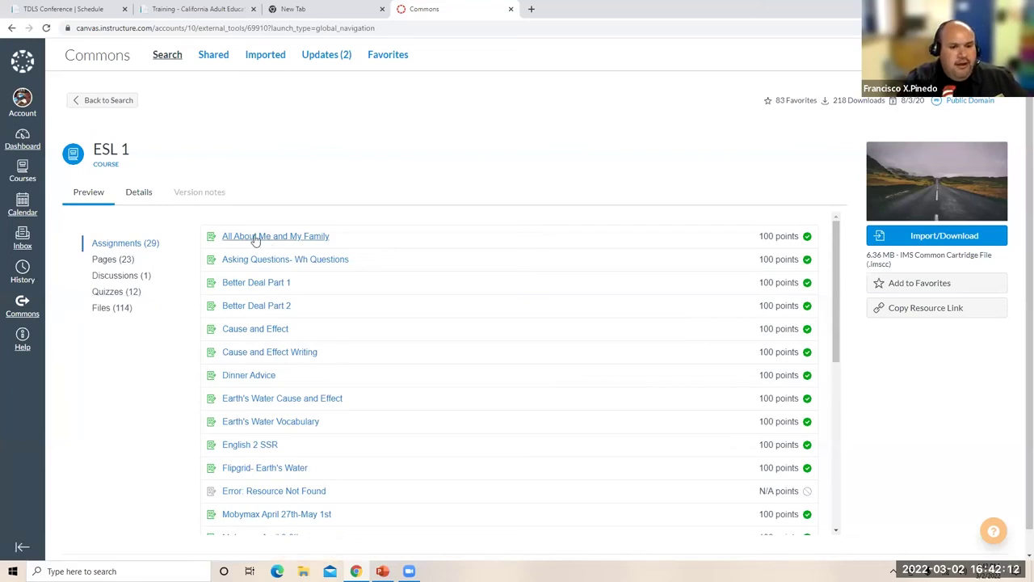
pyautogui.click(255, 237)
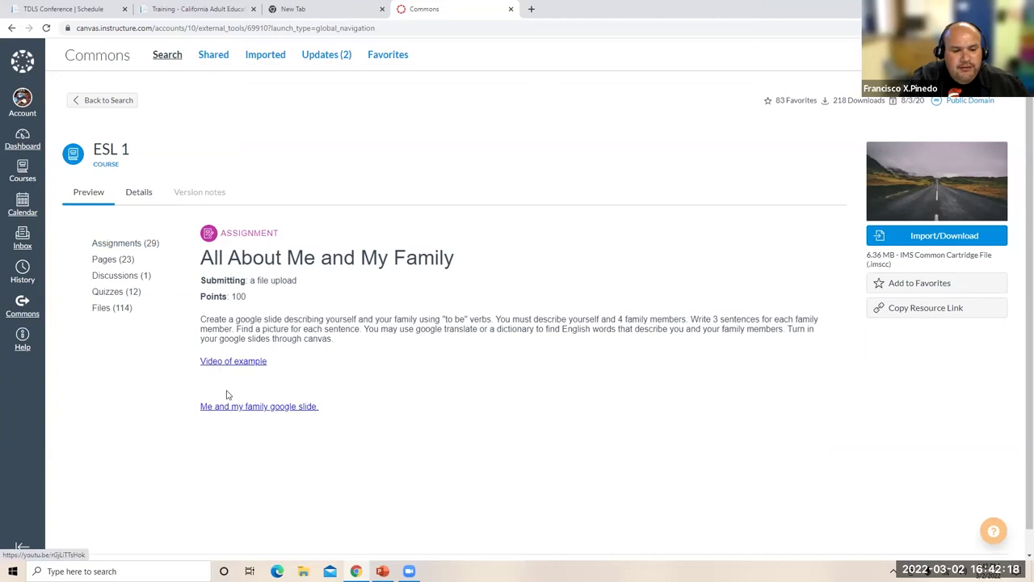
pyautogui.click(231, 362)
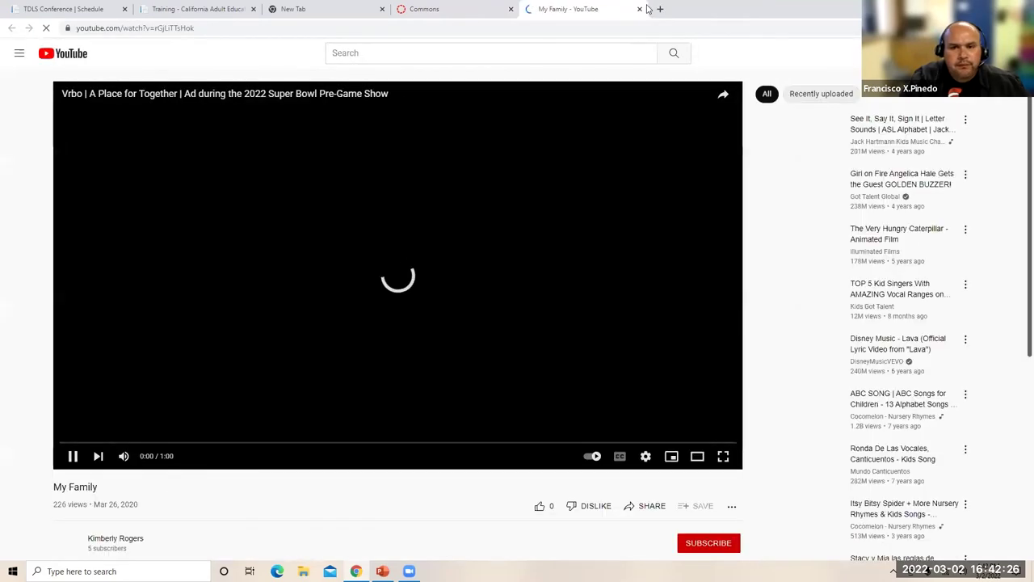
# - Close the YouTube video, then open and close the Me and my family Google Slides copy page
pyautogui.hotkey('ctrl', 'w')
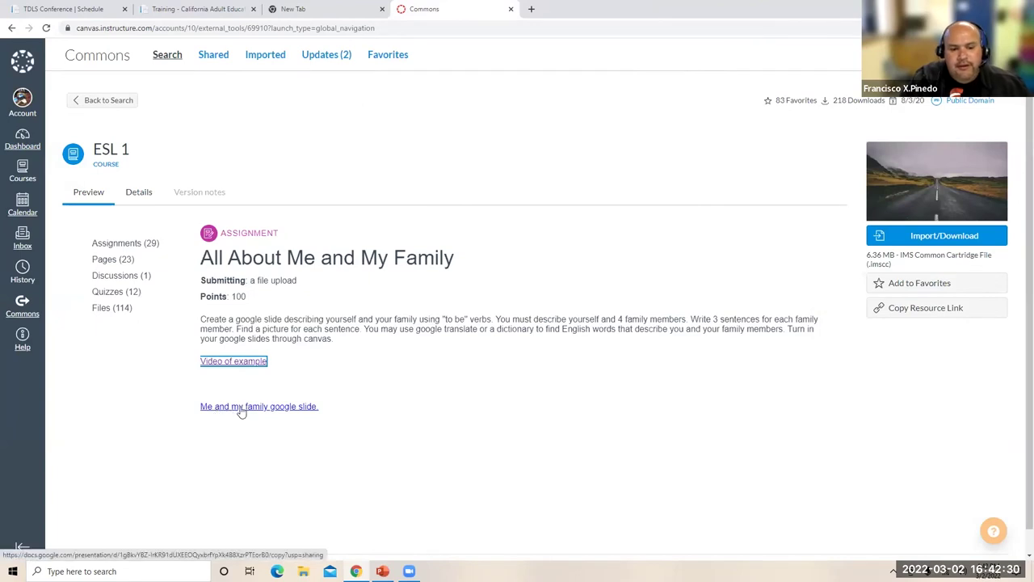
pyautogui.click(241, 407)
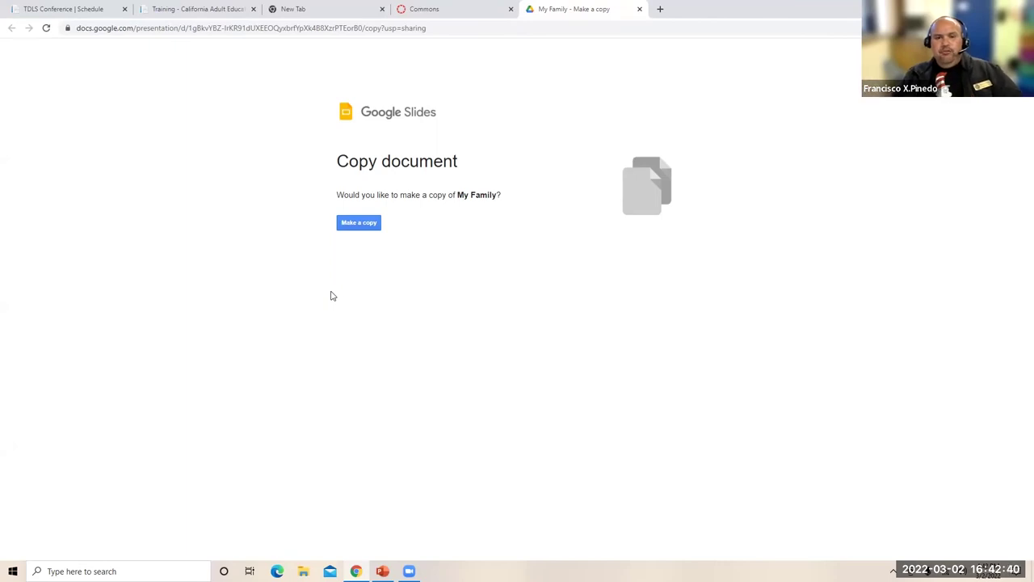
pyautogui.click(639, 10)
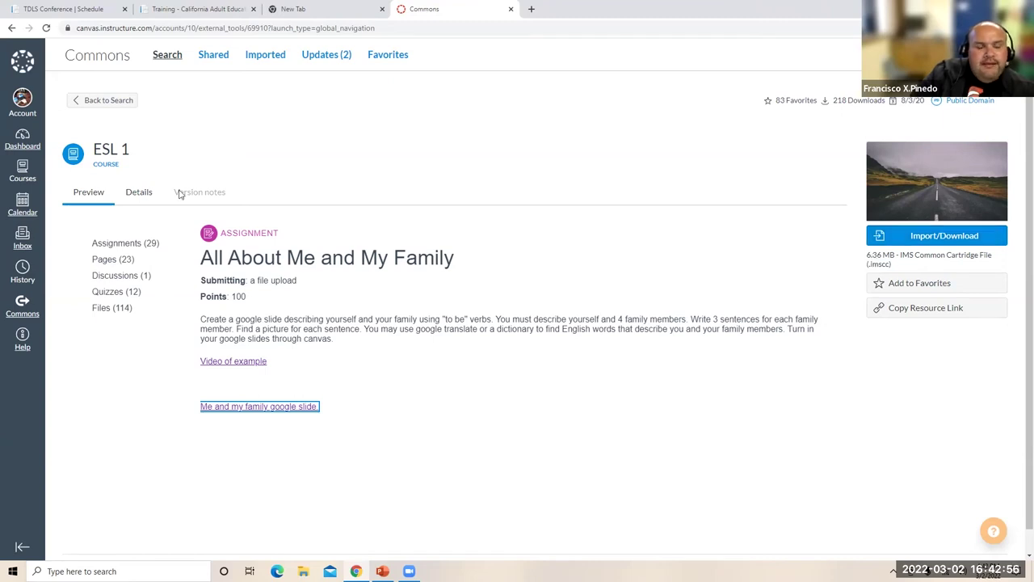
# - Narrow the Commons search to 'ESL Santa Ana' (71 results) and show the filter options
pyautogui.click(103, 101)
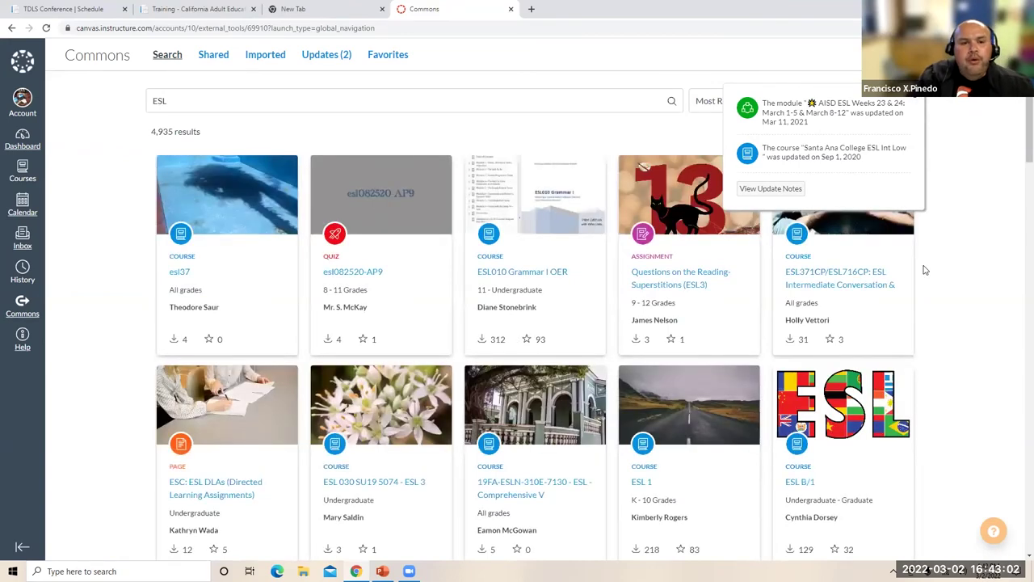
pyautogui.scroll(-1, 925, 270)
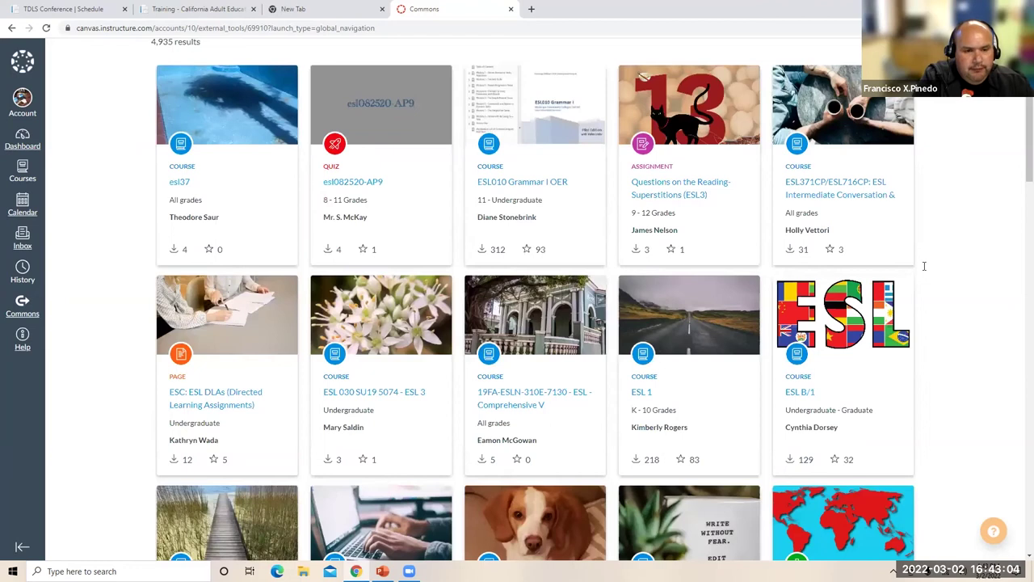
pyautogui.scroll(1, 924, 266)
pyautogui.click(223, 105)
pyautogui.write('Santa')
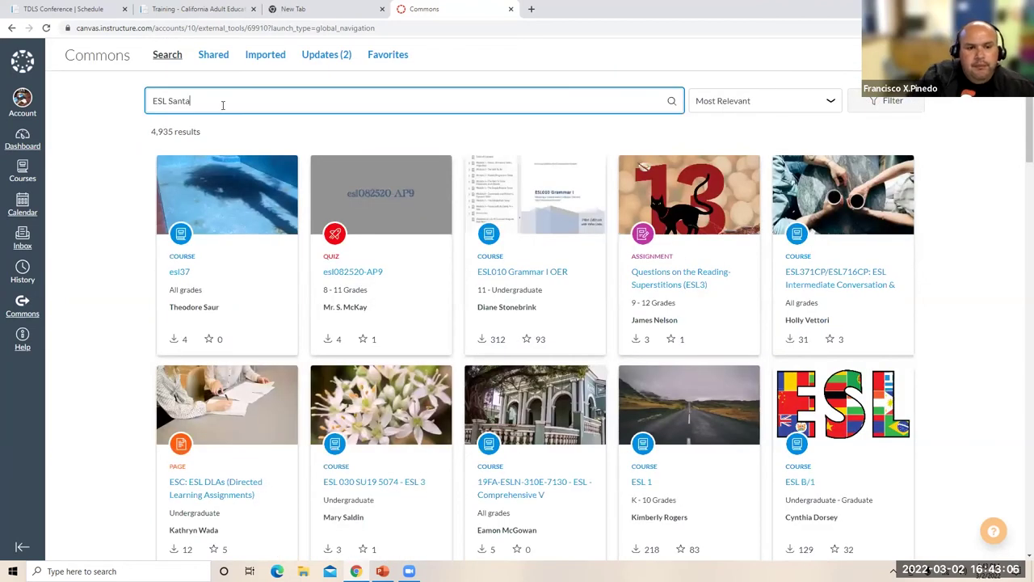
pyautogui.write(' Ana')
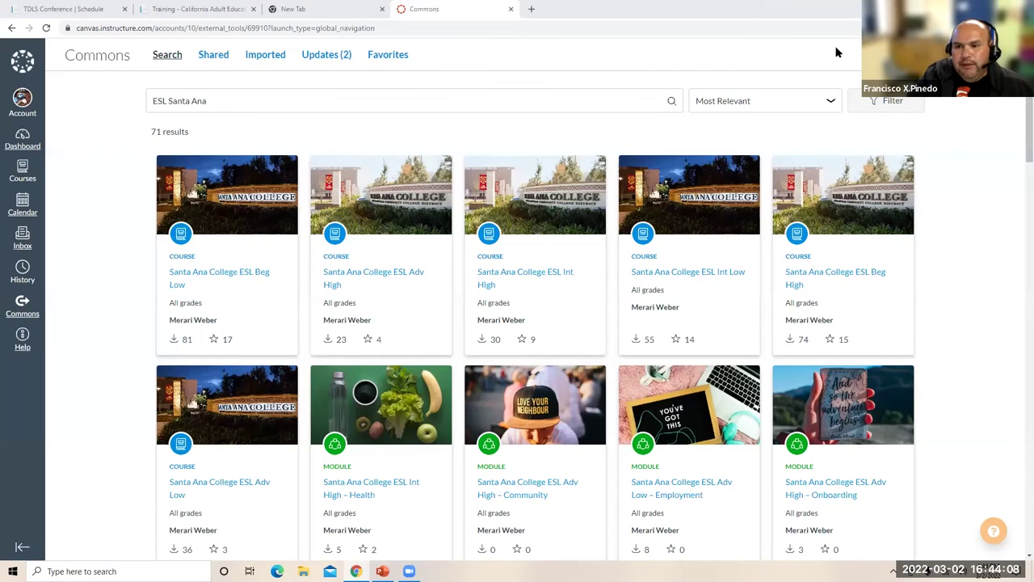
pyautogui.click(886, 100)
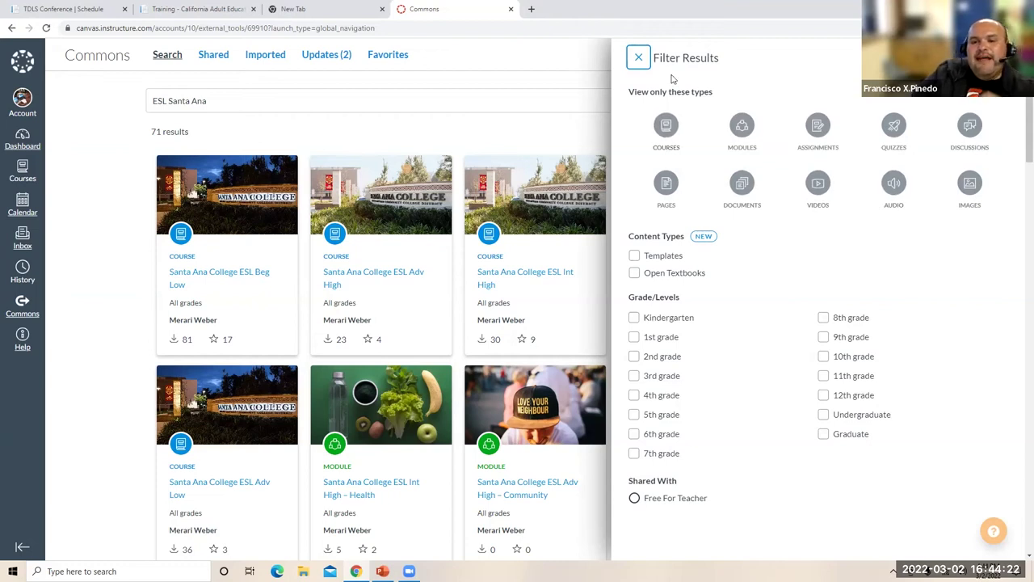
pyautogui.click(667, 129)
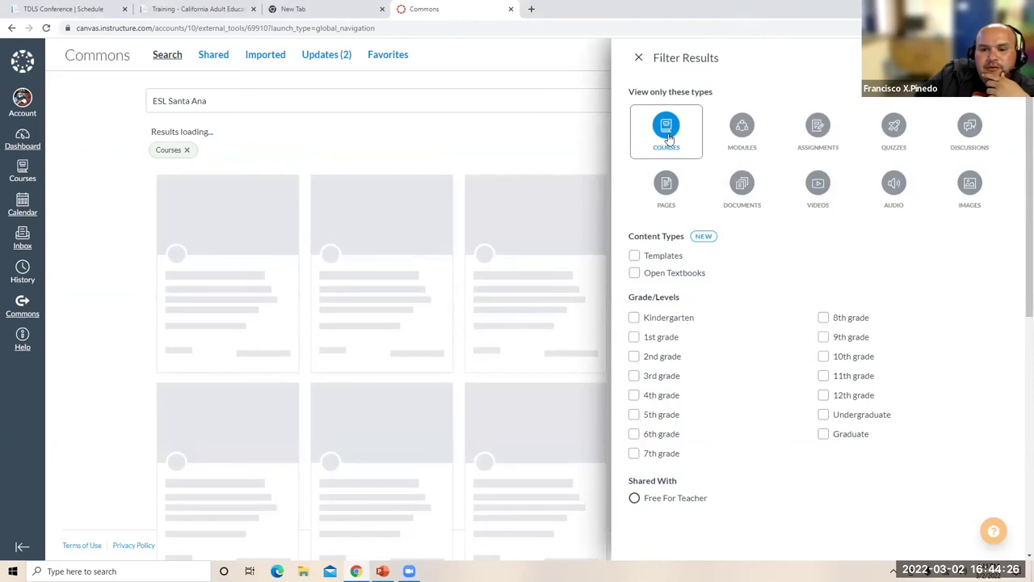
pyautogui.click(639, 60)
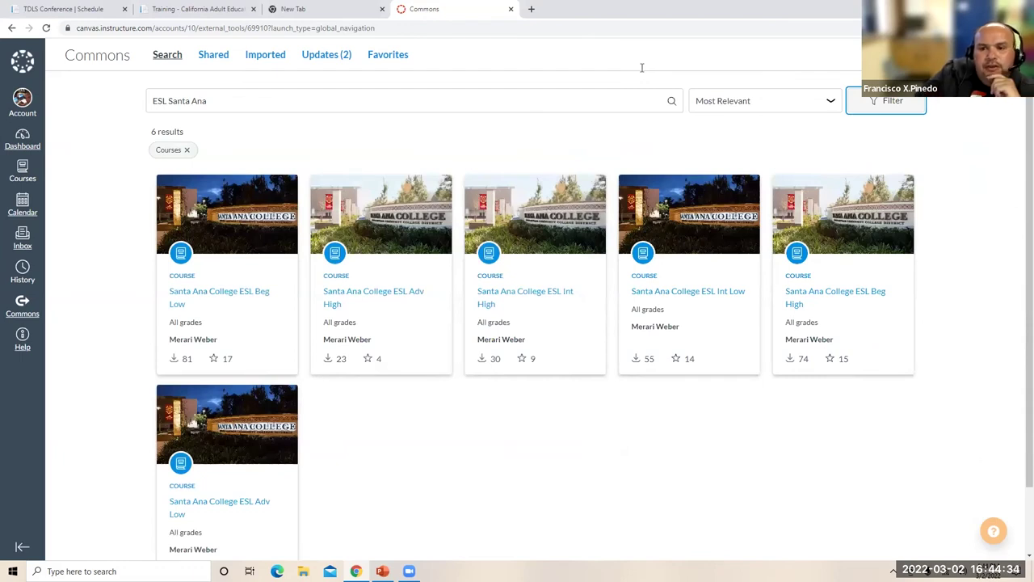
pyautogui.click(863, 102)
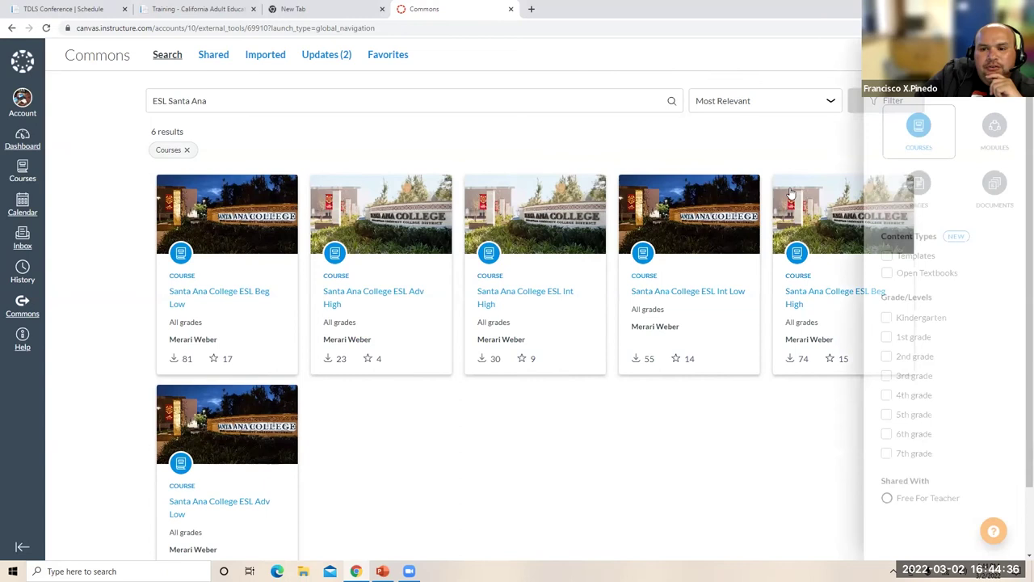
pyautogui.click(742, 129)
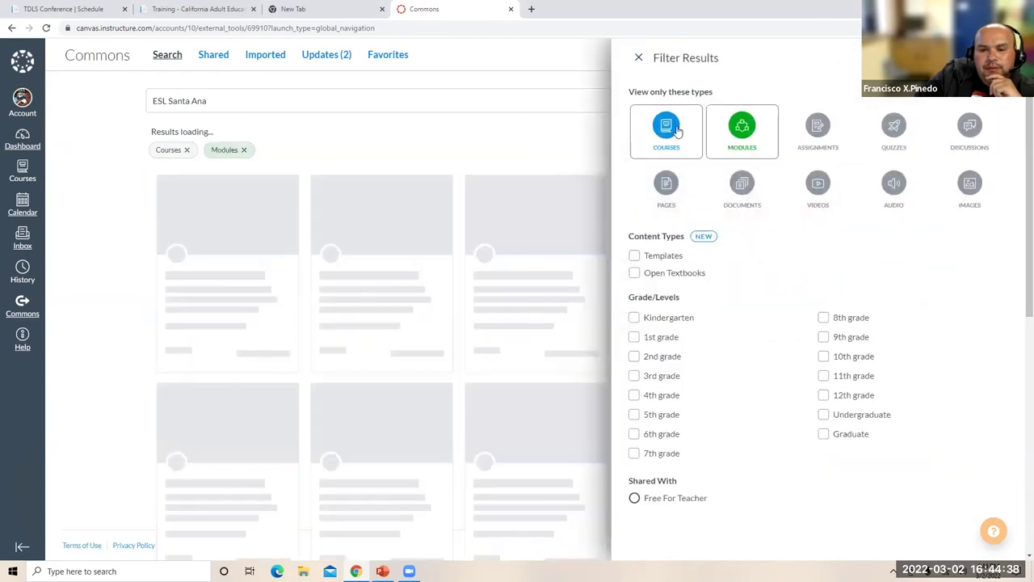
pyautogui.click(651, 129)
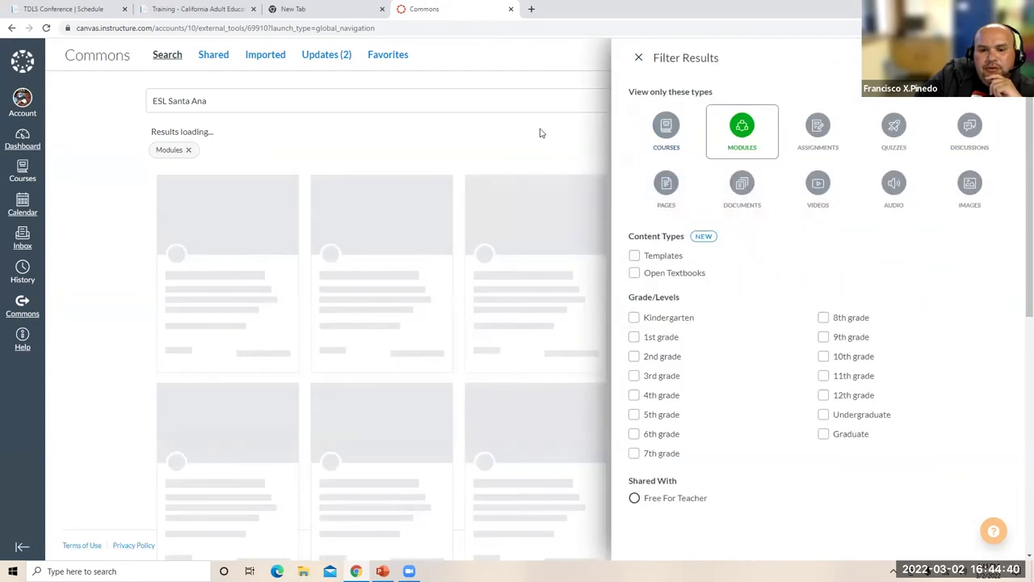
pyautogui.press('Escape')
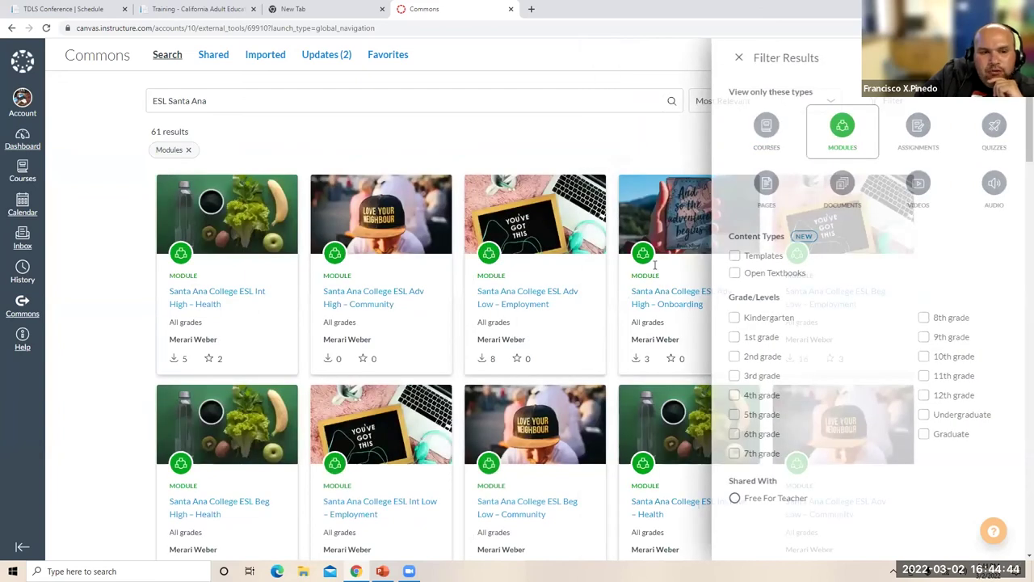
pyautogui.scroll(-3, 654, 267)
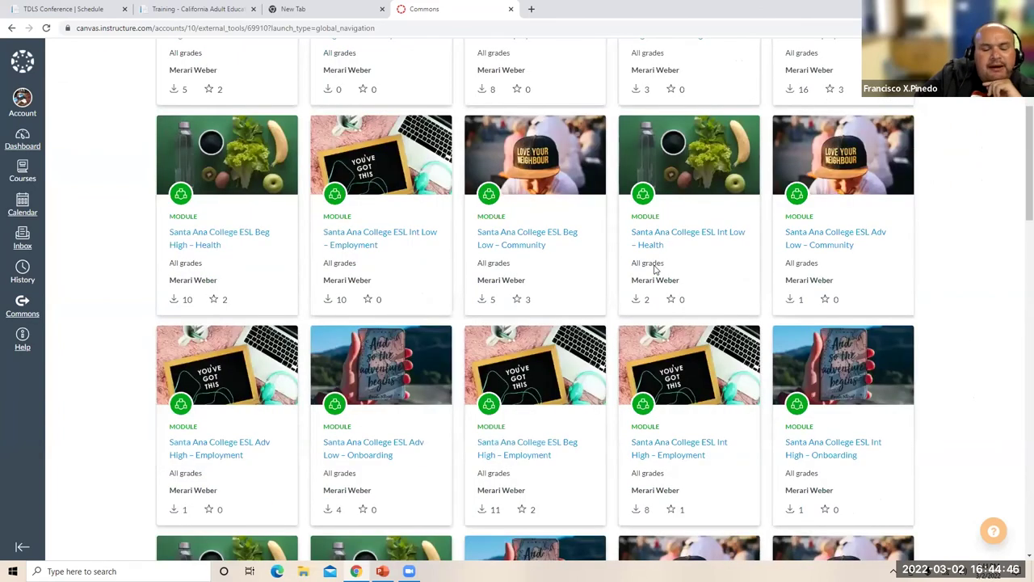
pyautogui.scroll(-4, 654, 269)
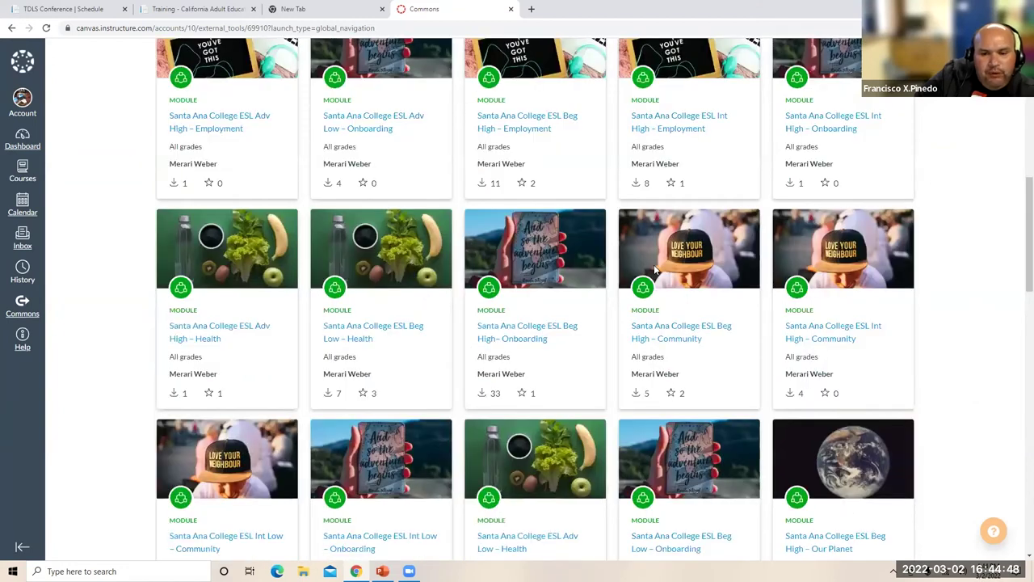
pyautogui.scroll(-5, 654, 269)
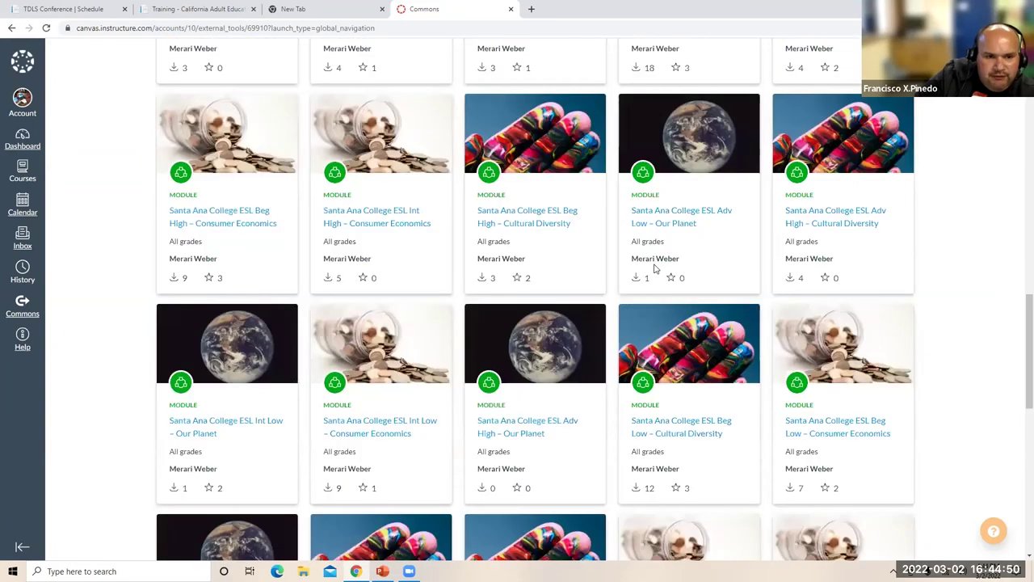
pyautogui.scroll(-3, 654, 269)
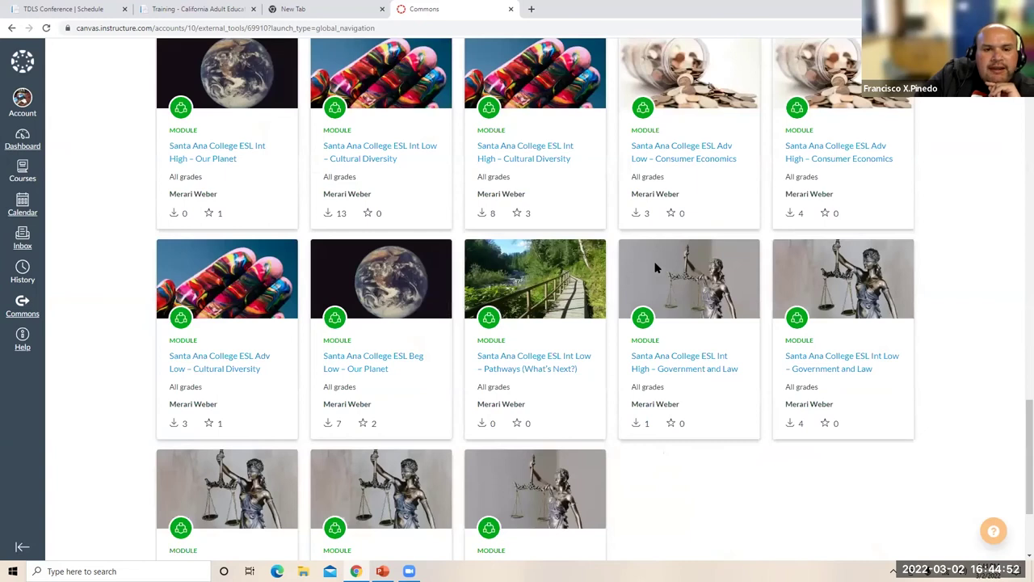
pyautogui.scroll(3, 654, 269)
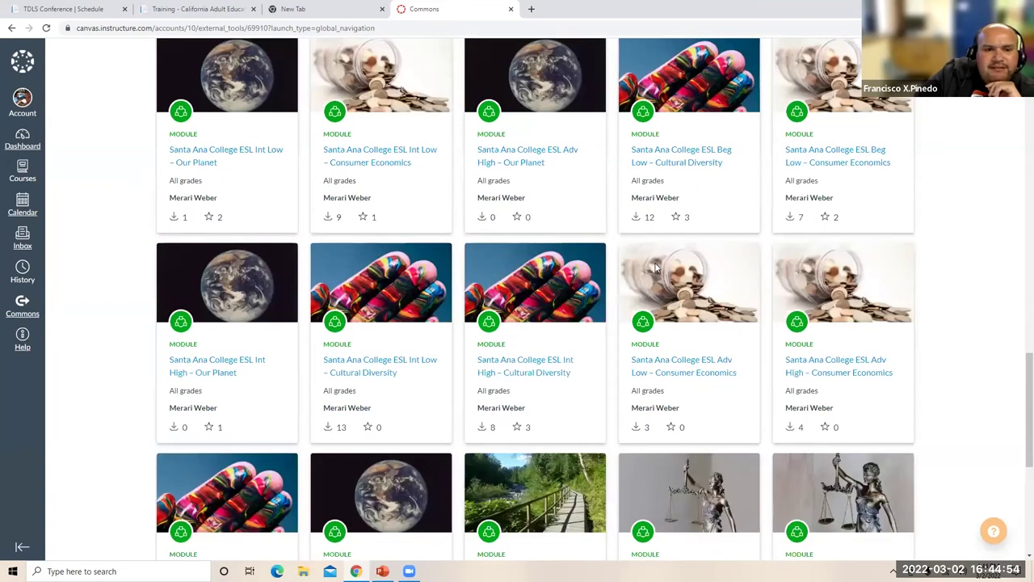
pyautogui.scroll(5, 711, 202)
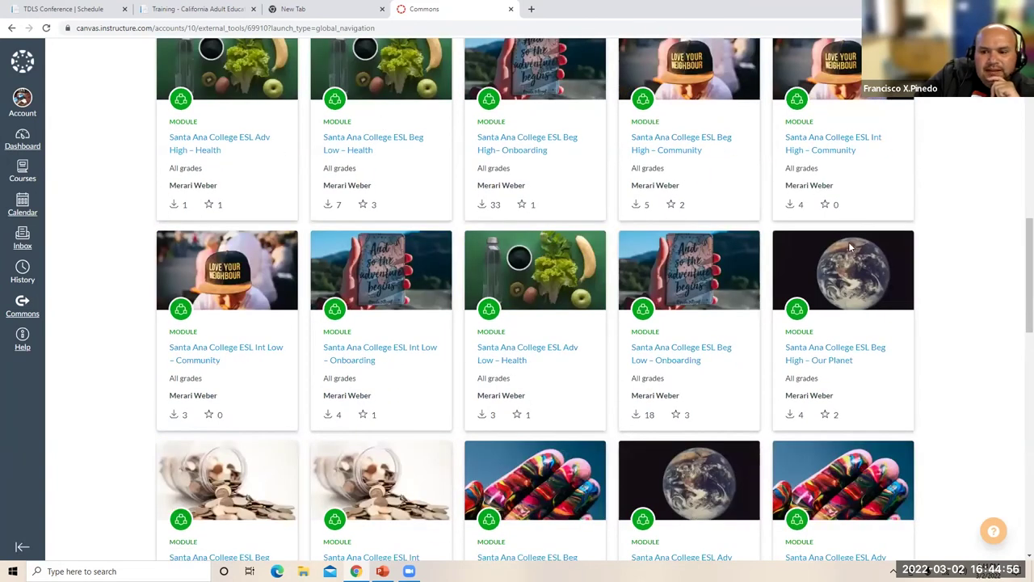
pyautogui.scroll(5, 832, 266)
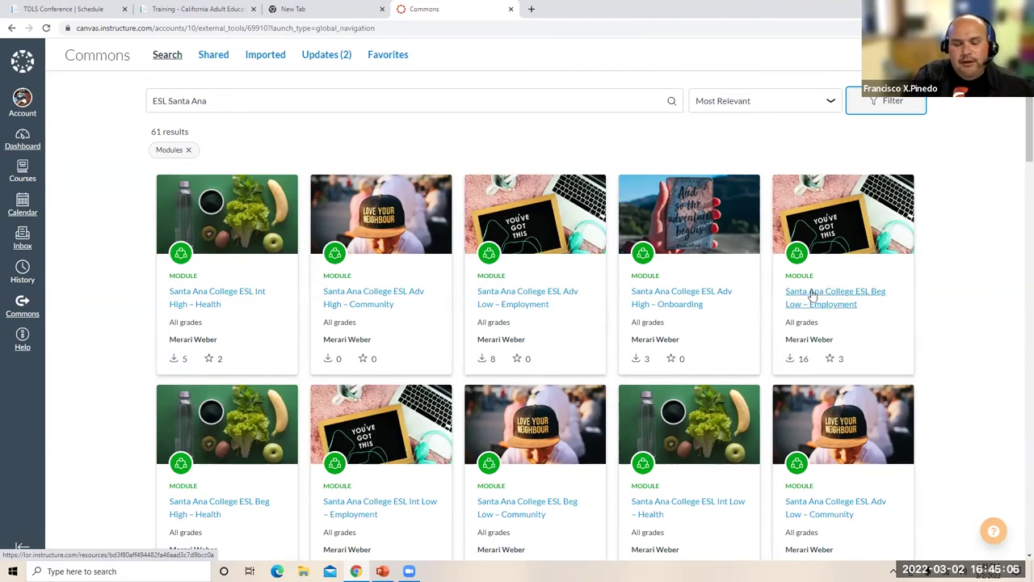
# - Open the Santa Ana College ESL Beg Low – Employment result and browse its Module 7 items
pyautogui.click(810, 297)
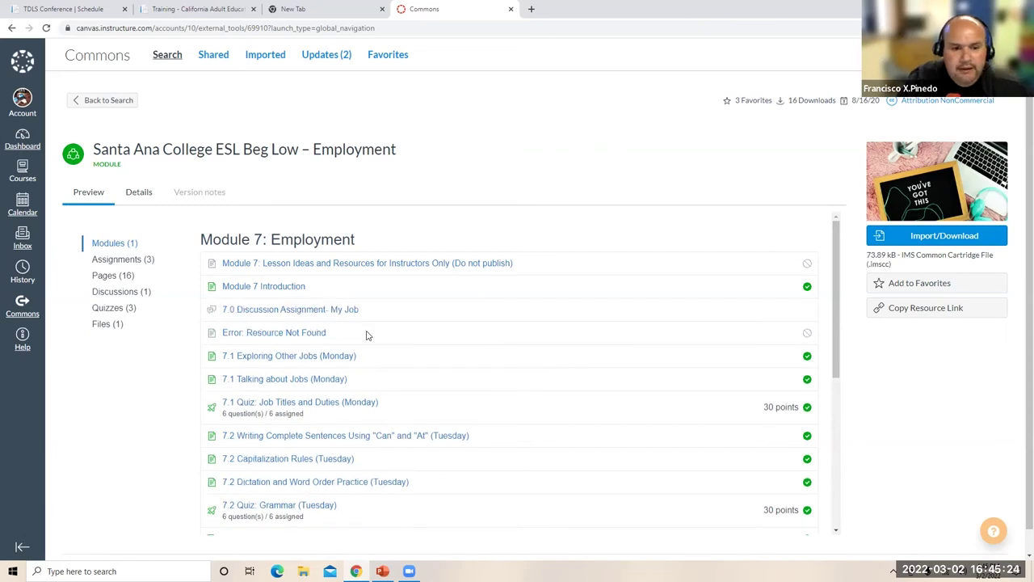
pyautogui.scroll(-2, 301, 302)
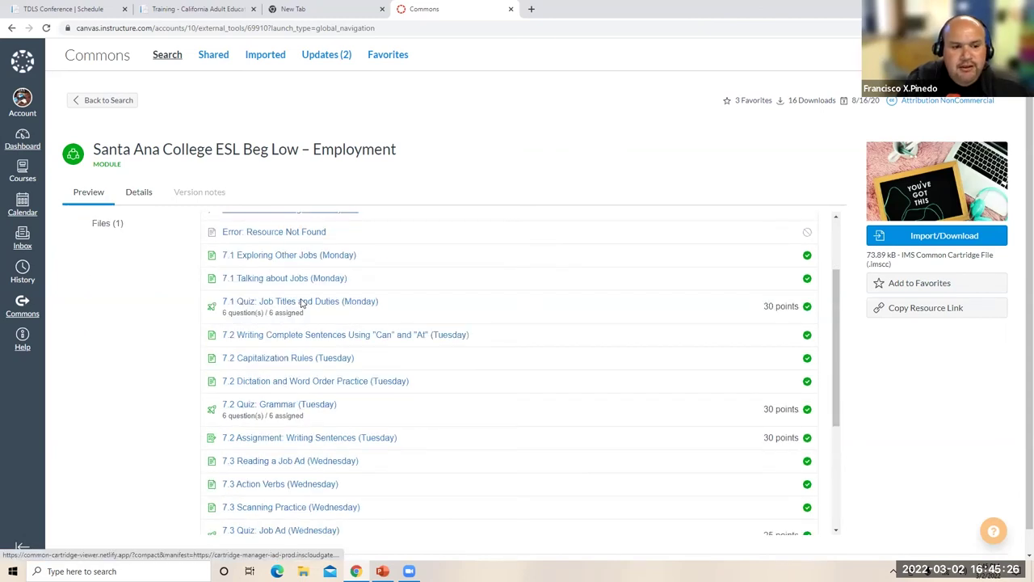
pyautogui.scroll(-2, 302, 303)
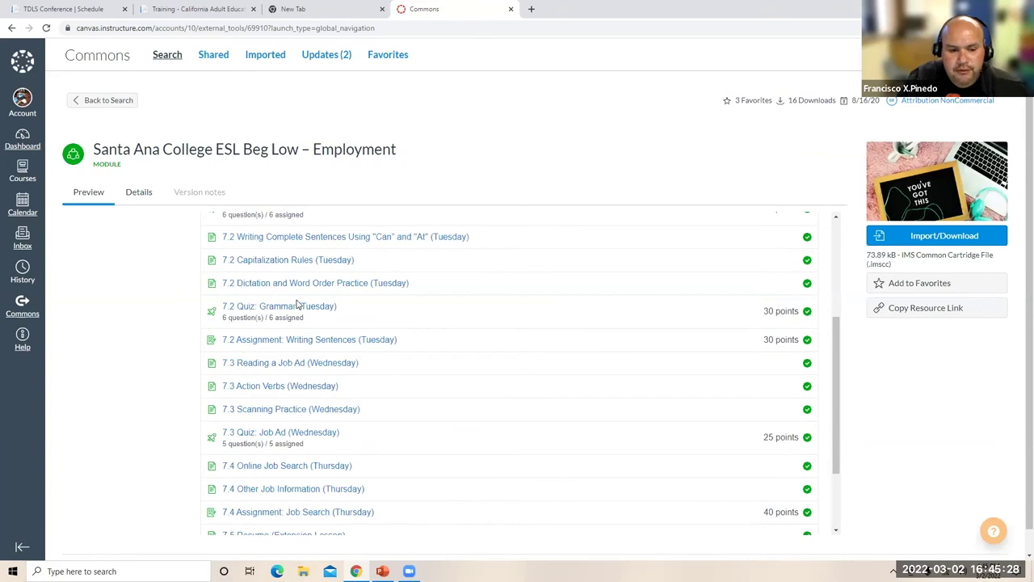
pyautogui.scroll(-1, 298, 304)
pyautogui.scroll(3, 654, 296)
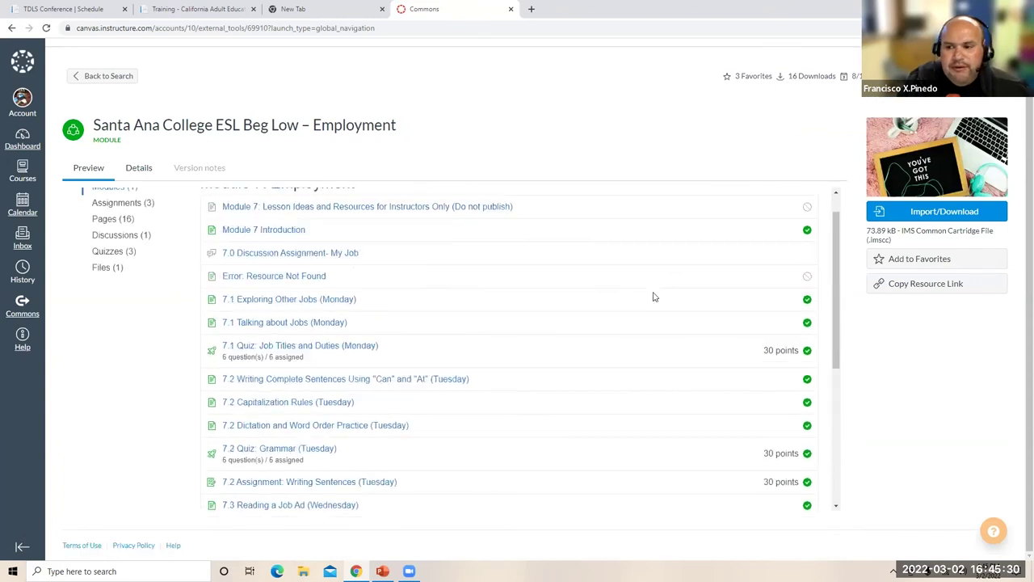
pyautogui.scroll(1, 654, 296)
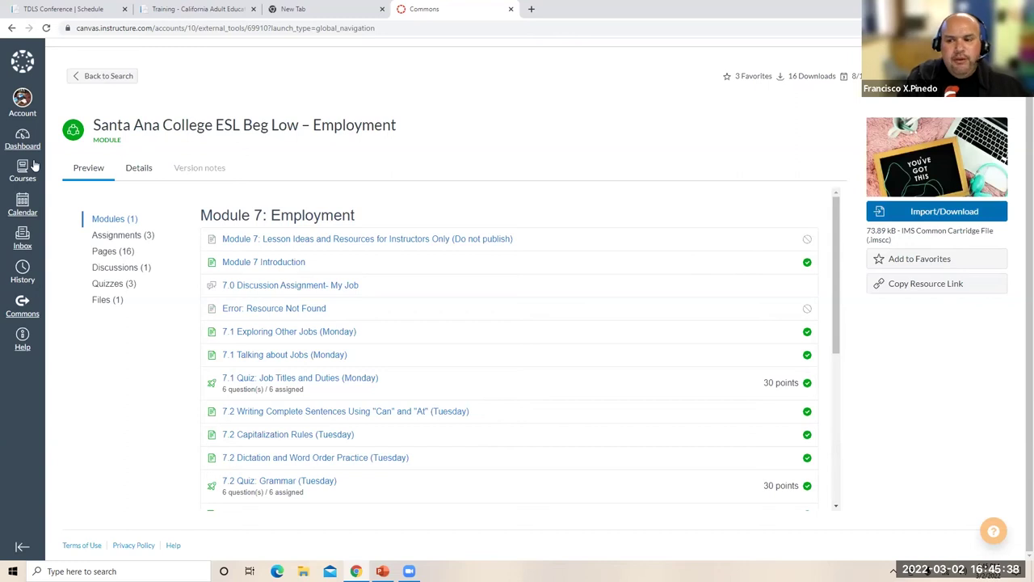
# - Import the Beg Low – Employment module into the OTAN course, then go to the Dashboard
pyautogui.click(944, 213)
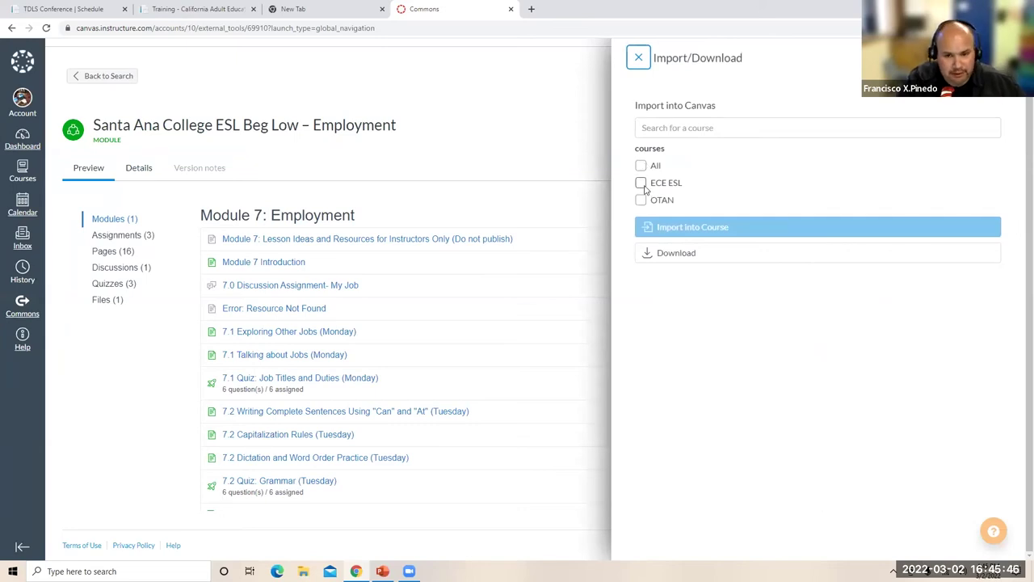
pyautogui.click(640, 200)
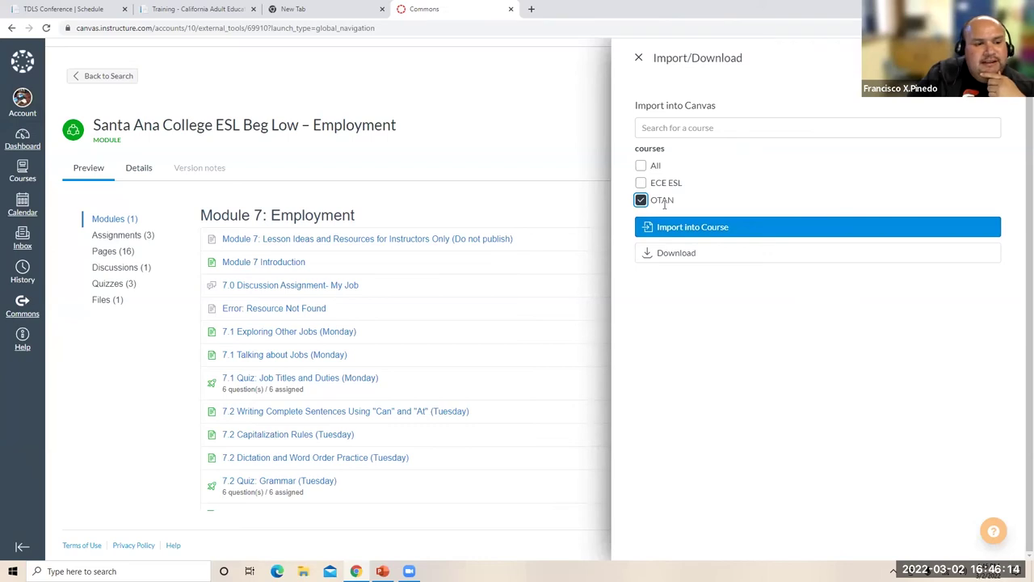
pyautogui.click(21, 140)
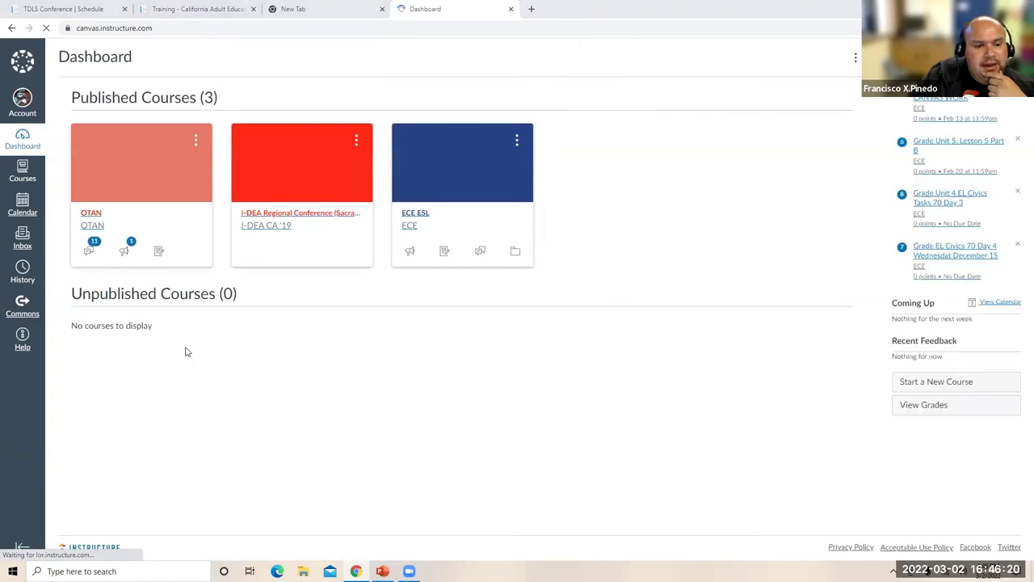
# - Open the OTAN course and put its Home Page into edit mode
pyautogui.click(120, 169)
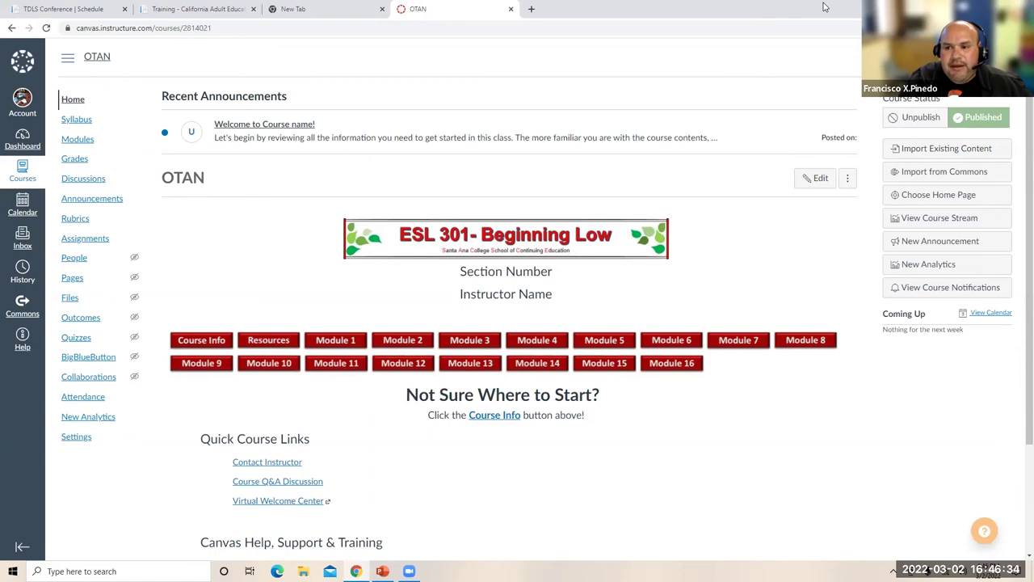
pyautogui.click(817, 177)
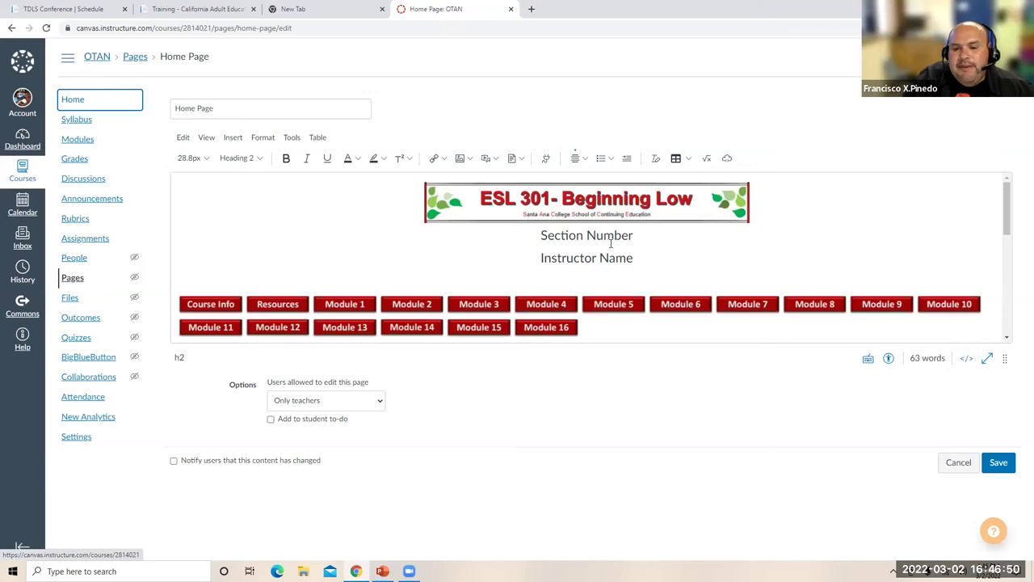
# - Remove the ESL 301 banner, retitle the section 'ESL Beg. 1' and enter the instructor's name
pyautogui.click(647, 235)
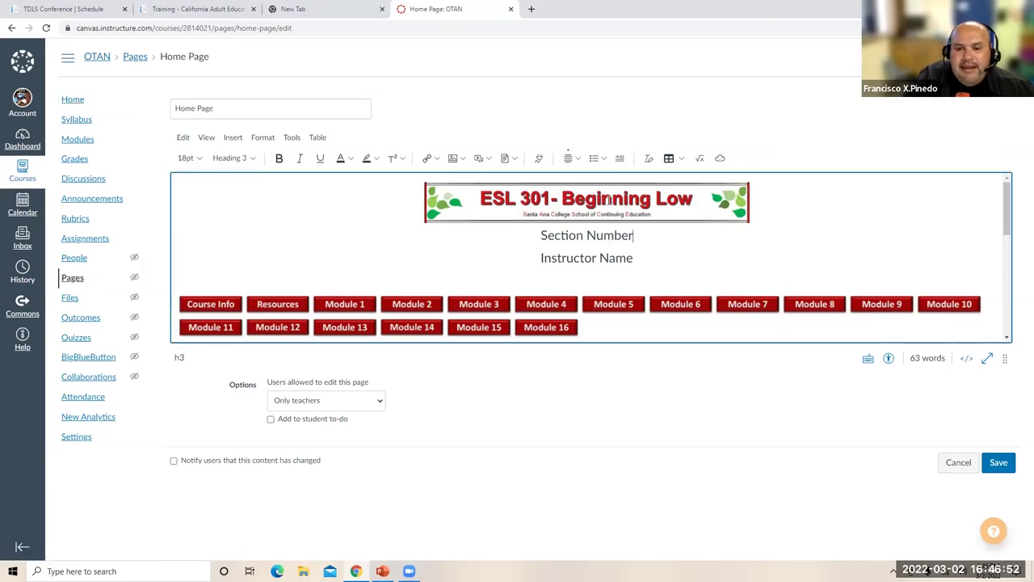
pyautogui.click(607, 200)
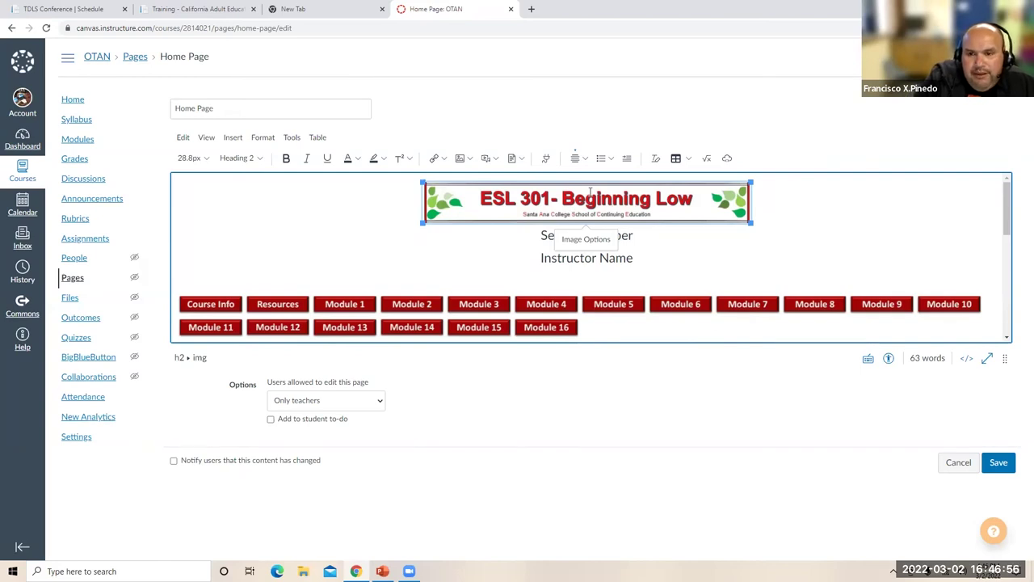
pyautogui.press('Delete')
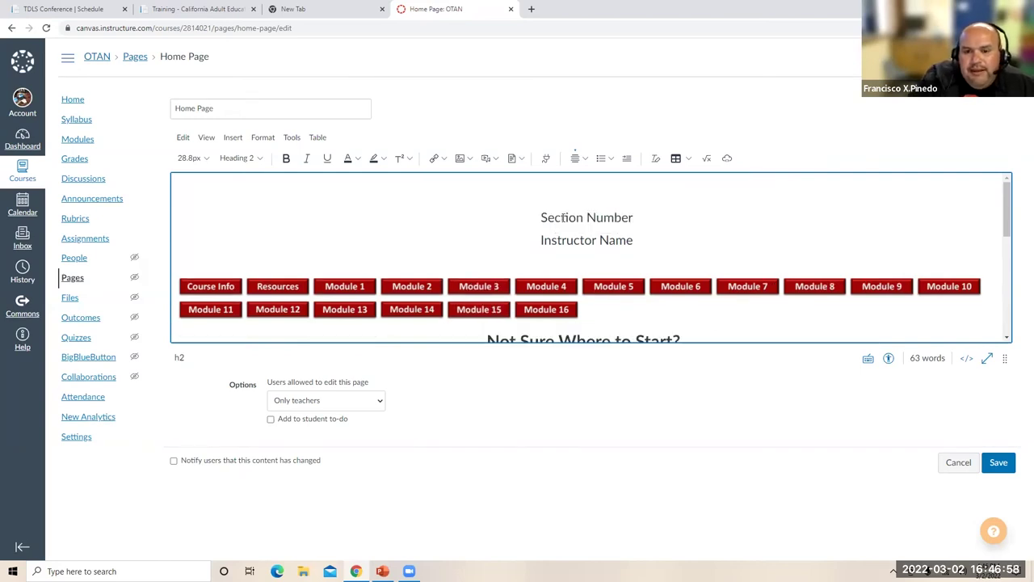
pyautogui.moveTo(634, 218); pyautogui.dragTo(534, 214)
pyautogui.write('ES')
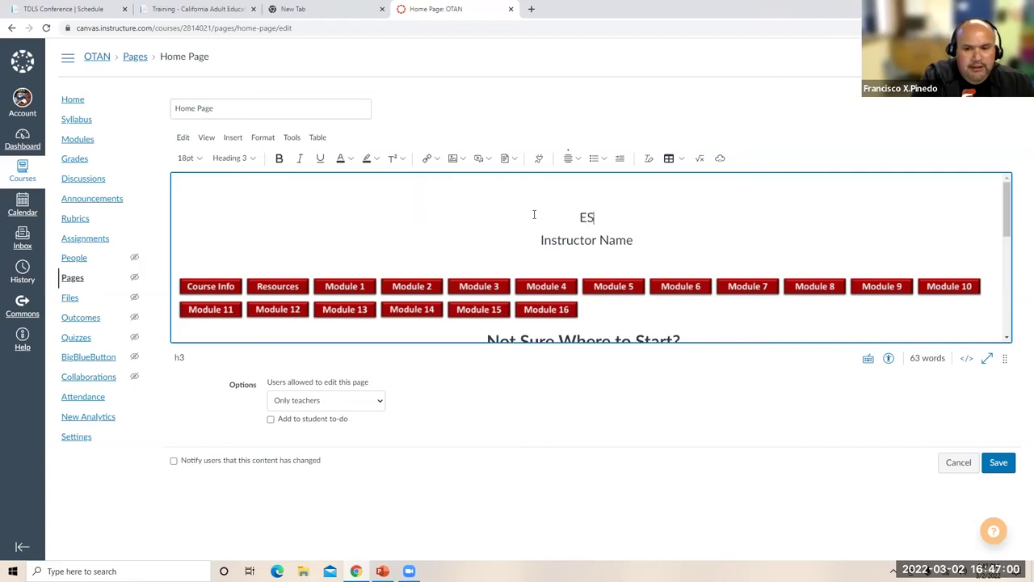
pyautogui.write('L Beg. 1')
pyautogui.tripleClick(609, 239)
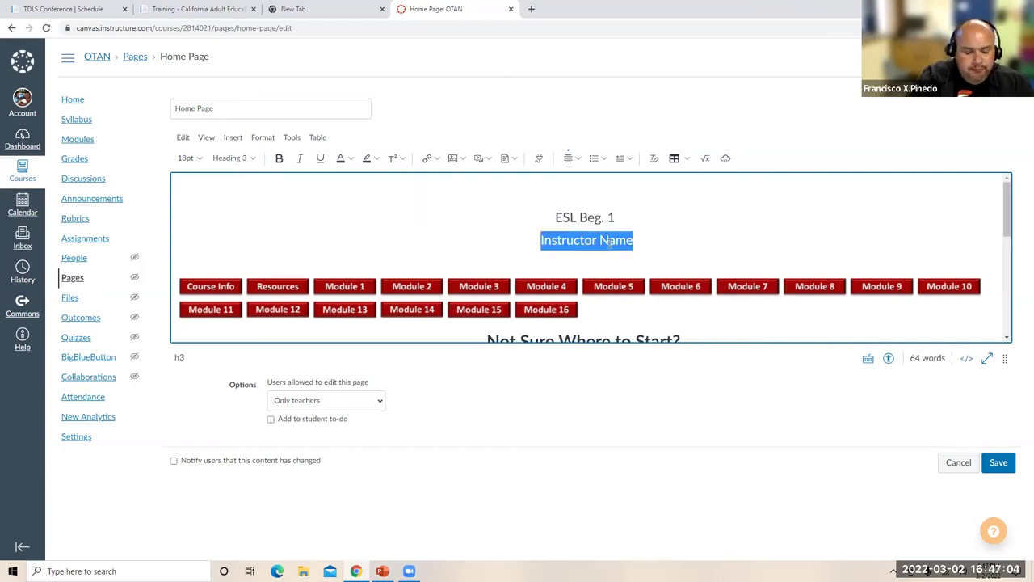
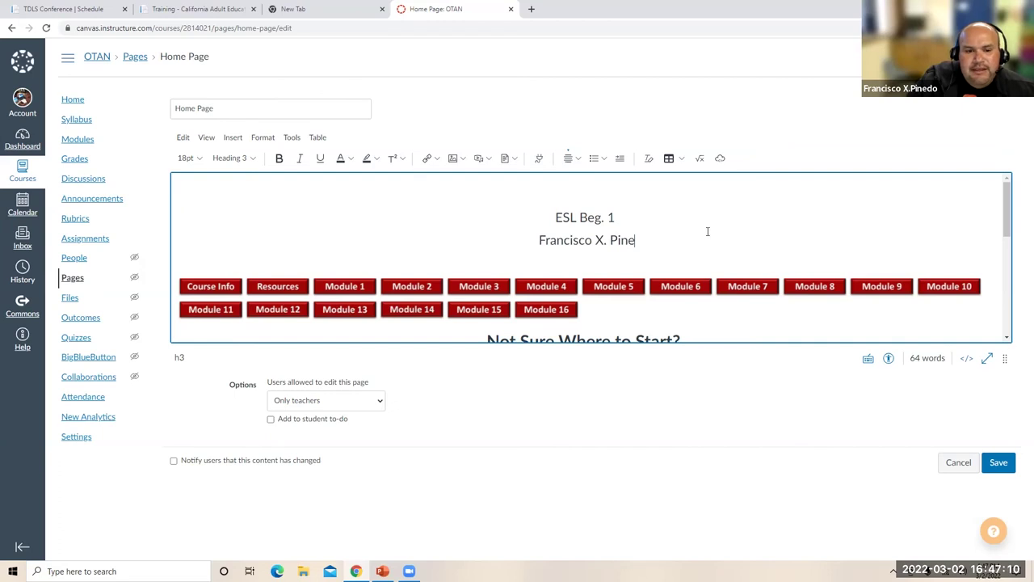
# - Check the contact and discussion links and delete the Virtual Welcome Center link
pyautogui.scroll(-3, 513, 298)
pyautogui.scroll(1, 513, 298)
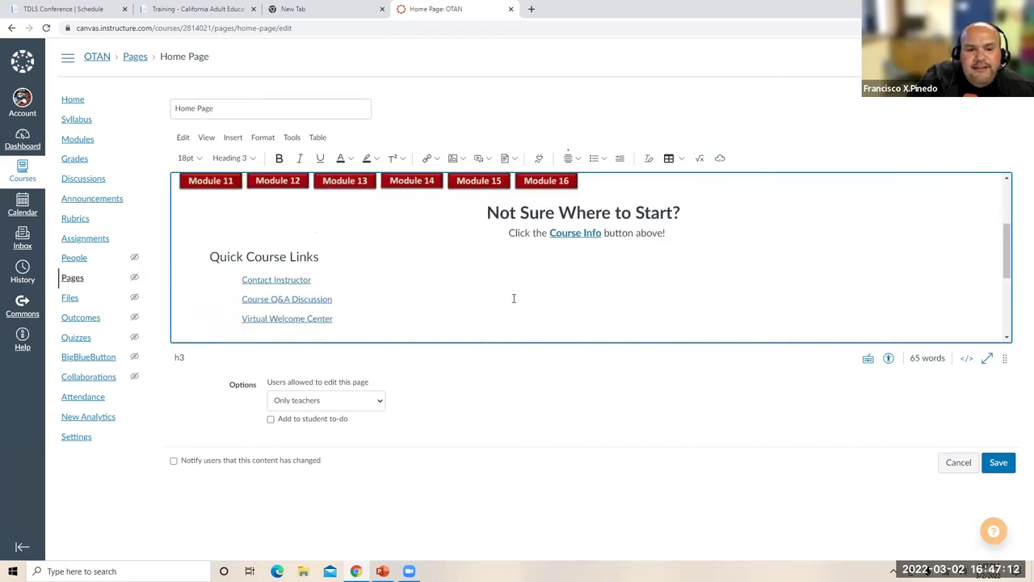
pyautogui.scroll(-3, 513, 298)
pyautogui.scroll(5, 513, 297)
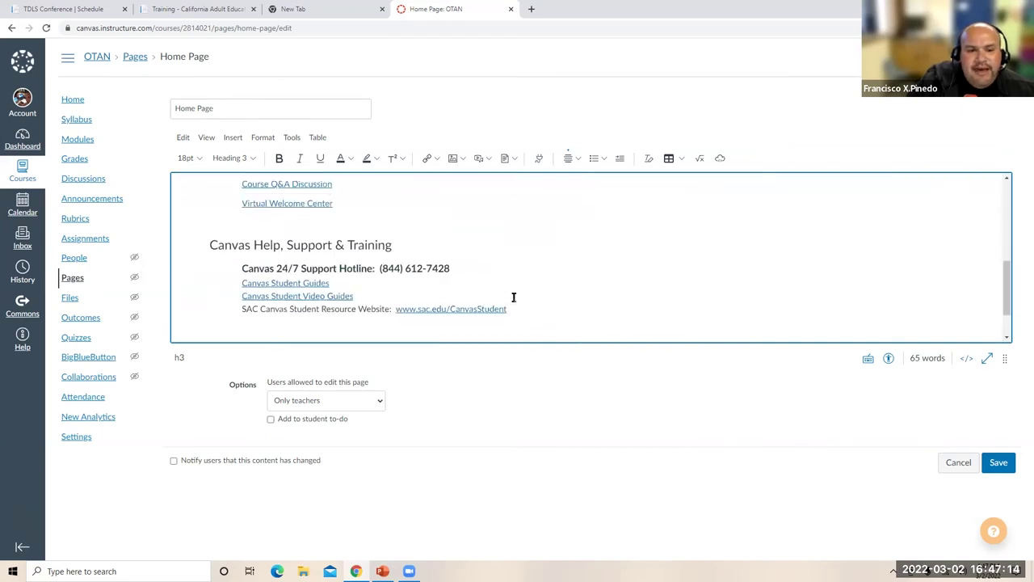
pyautogui.scroll(-1, 513, 298)
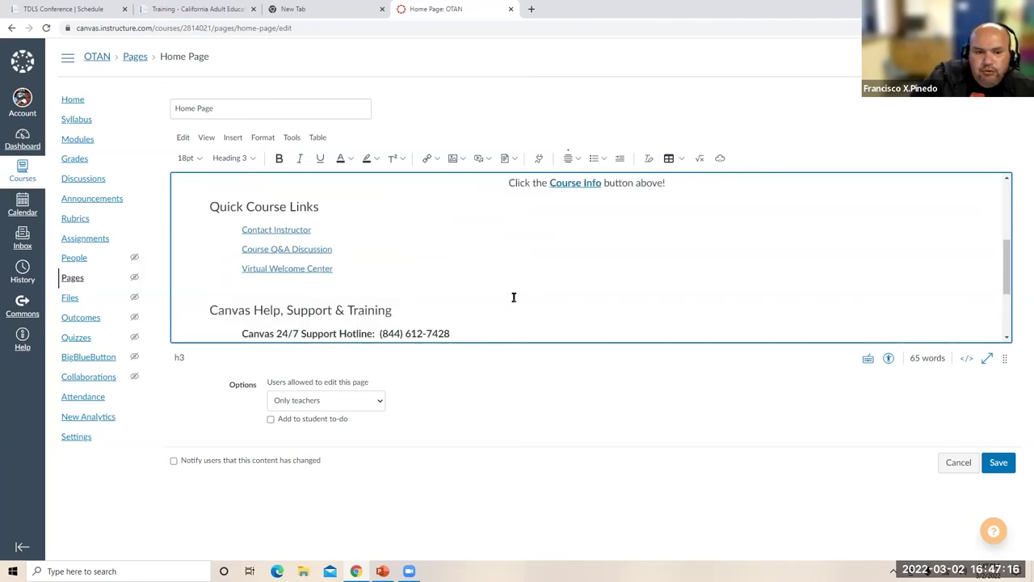
pyautogui.click(295, 218)
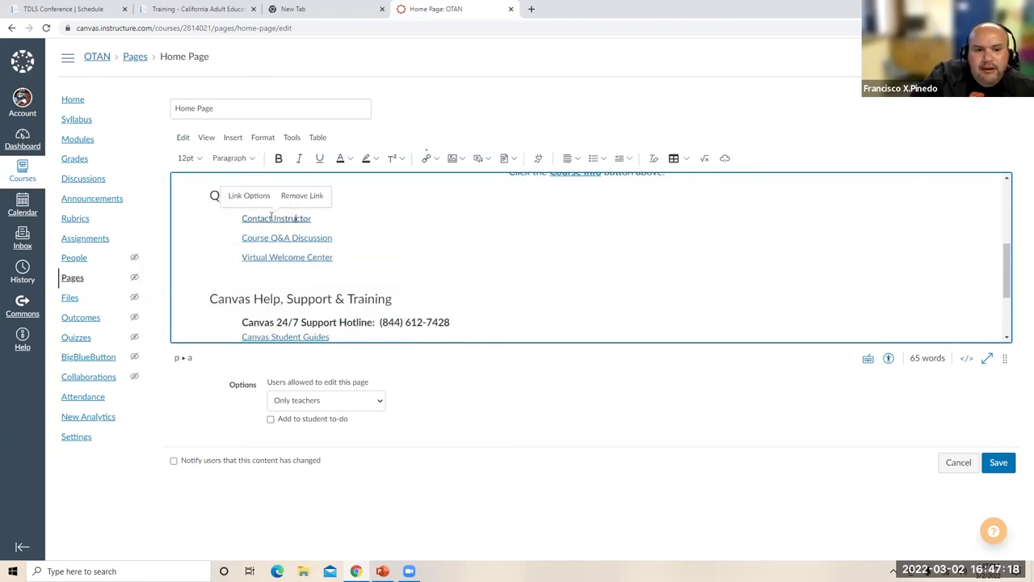
pyautogui.click(323, 237)
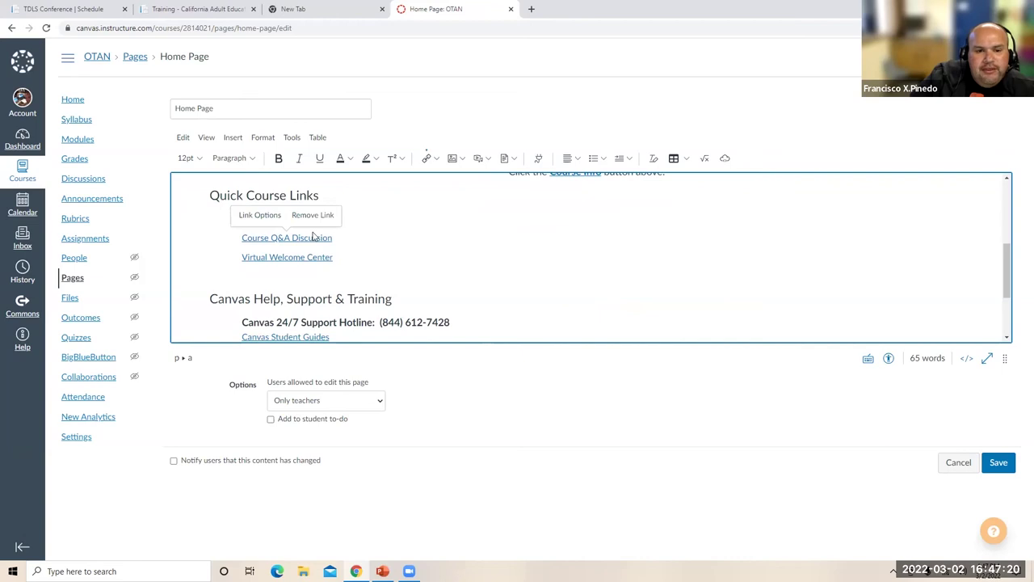
pyautogui.click(399, 259)
pyautogui.moveTo(341, 259); pyautogui.dragTo(231, 253)
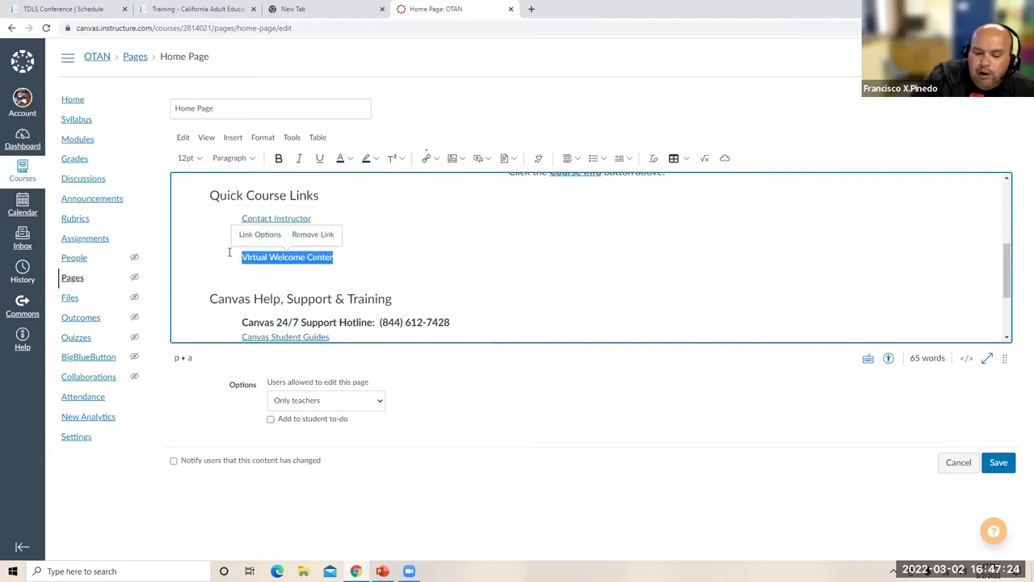
pyautogui.press('BackSpace')
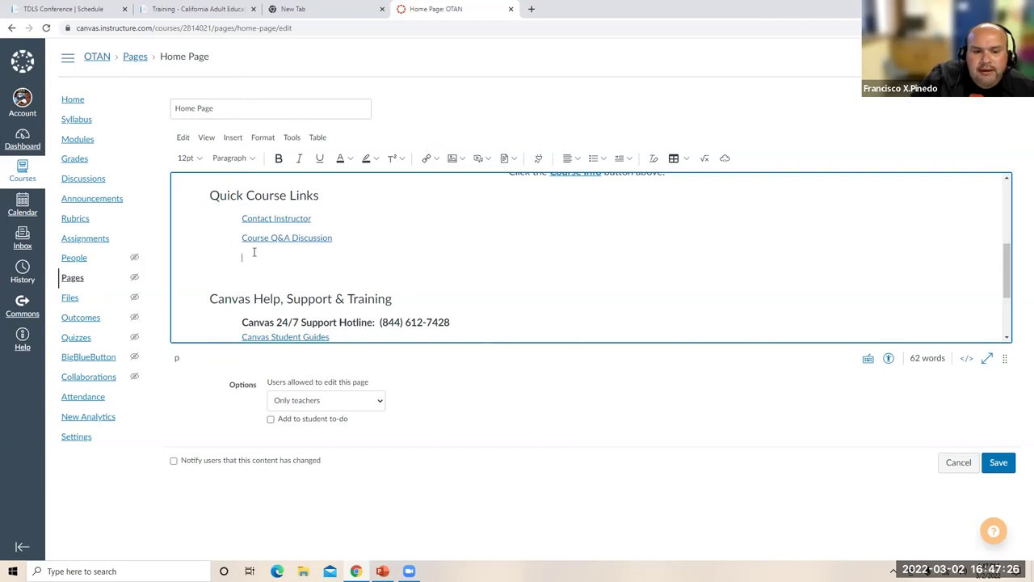
# - Delete the Canvas Help, Support & Training section from the page
pyautogui.scroll(-3, 275, 251)
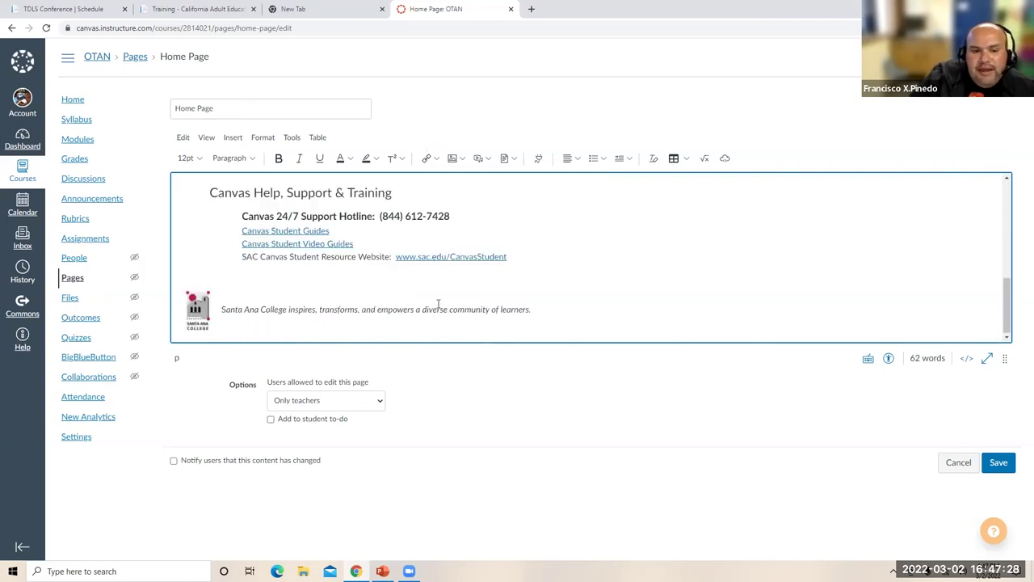
pyautogui.scroll(2, 439, 300)
pyautogui.moveTo(524, 311); pyautogui.dragTo(330, 284)
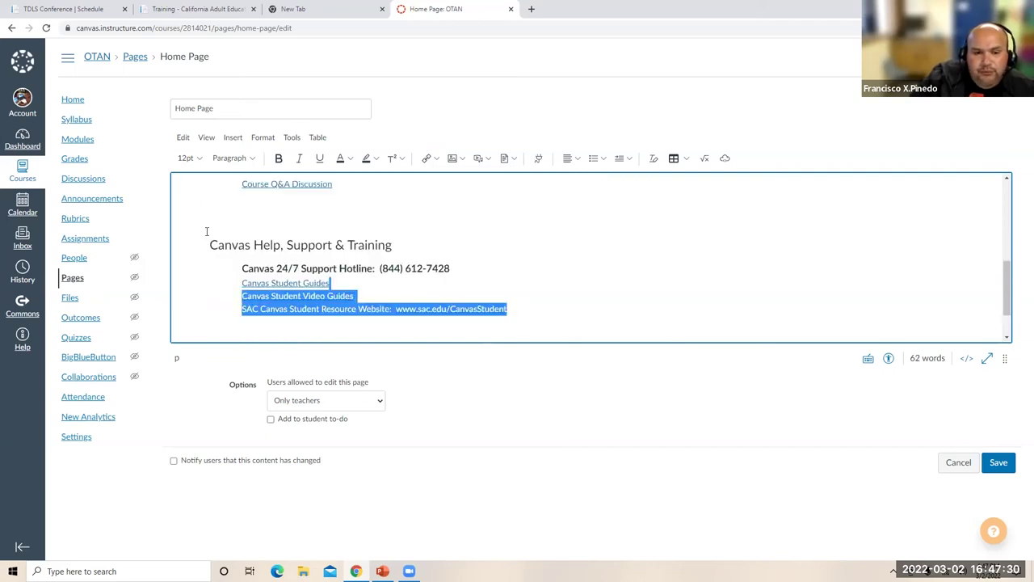
pyautogui.moveTo(206, 231); pyautogui.dragTo(182, 199)
pyautogui.press('BackSpace')
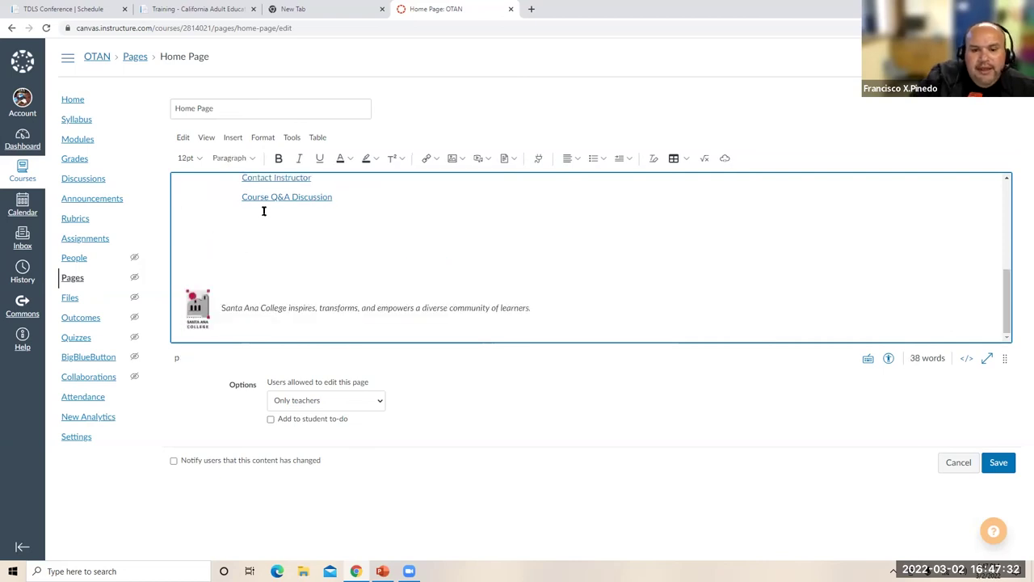
pyautogui.click(216, 300)
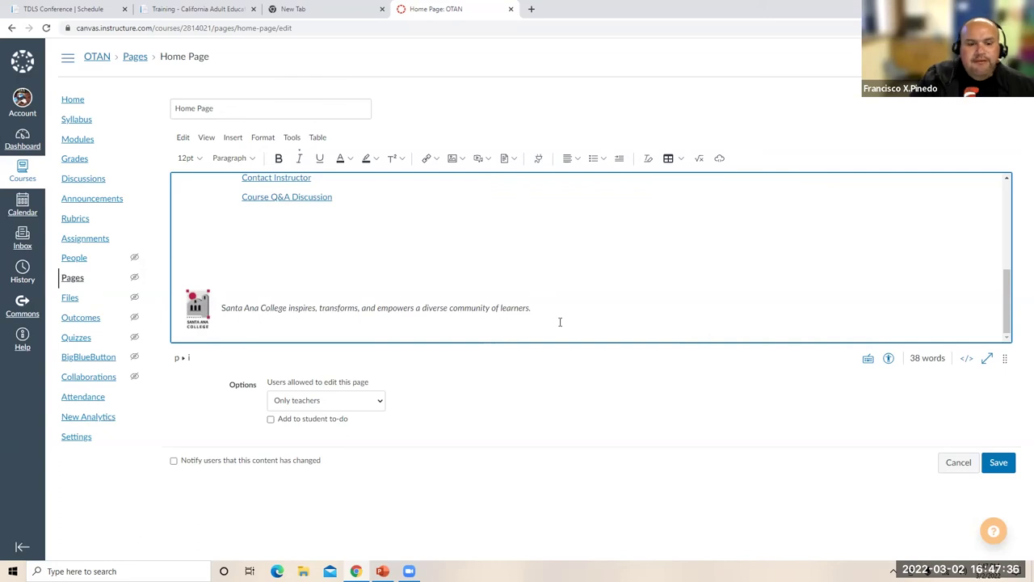
# - Save the edited OTAN home page and reload it
pyautogui.click(1001, 463)
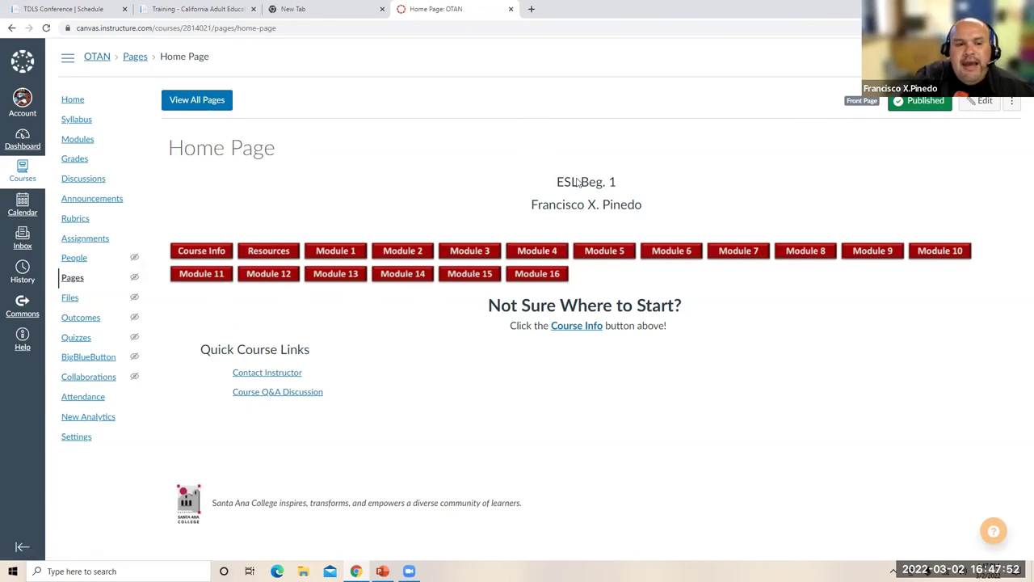
pyautogui.press('F5')
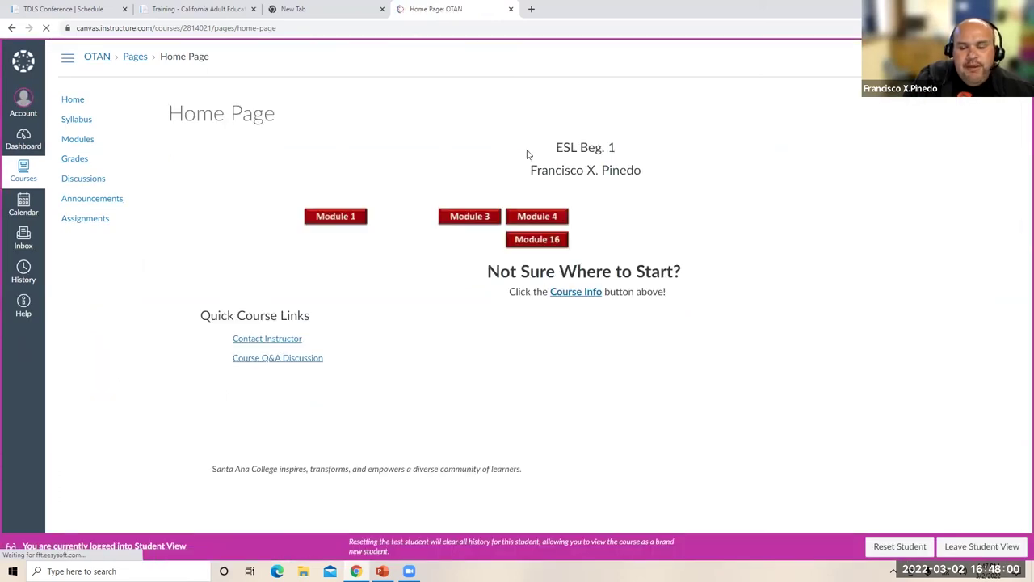
# - In Student View, expand Module 1 and open the 1.3 Canvas Profile (Wednesday) page
pyautogui.click(337, 218)
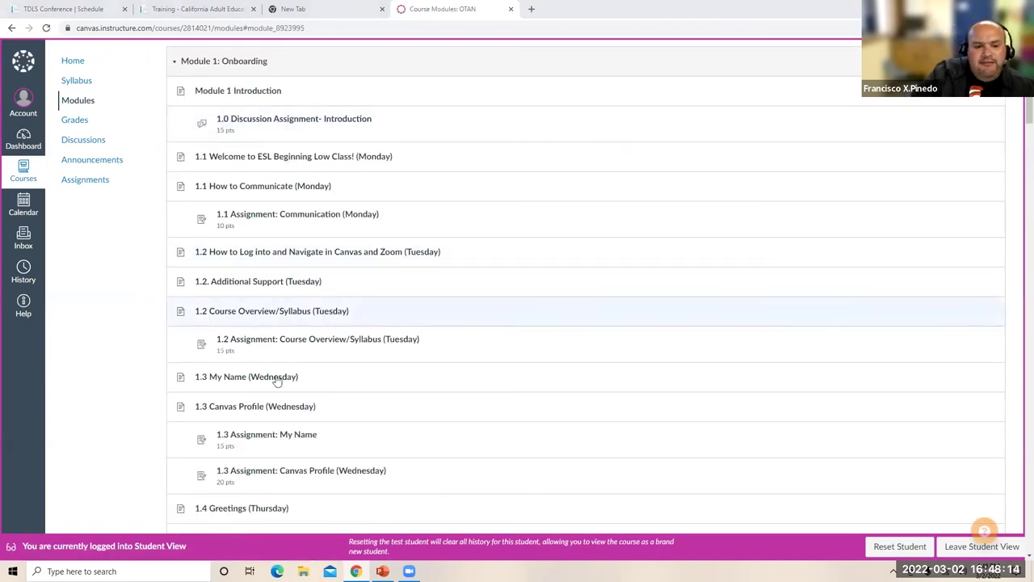
pyautogui.scroll(-2, 264, 436)
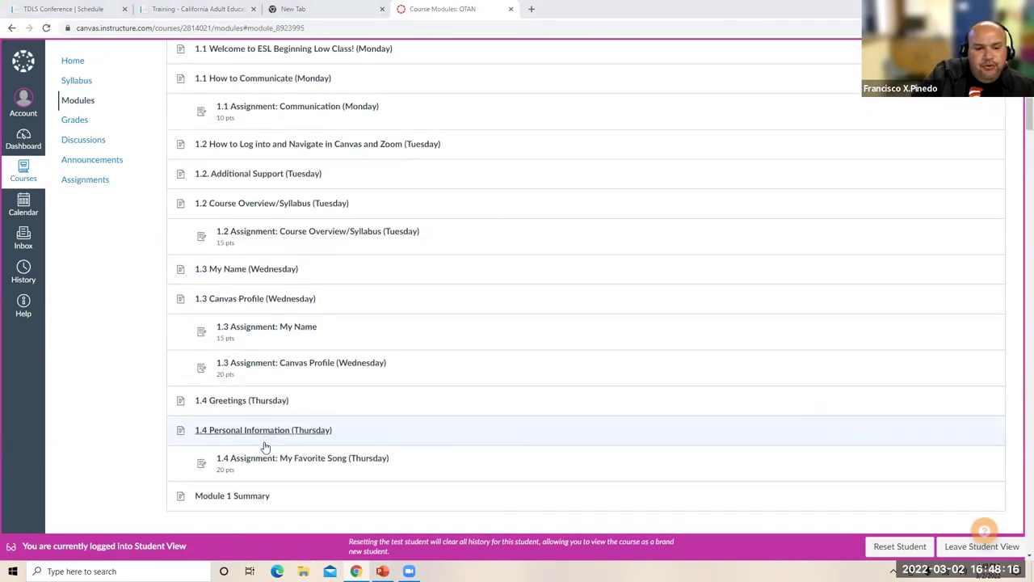
pyautogui.scroll(1, 265, 447)
pyautogui.scroll(3, 265, 447)
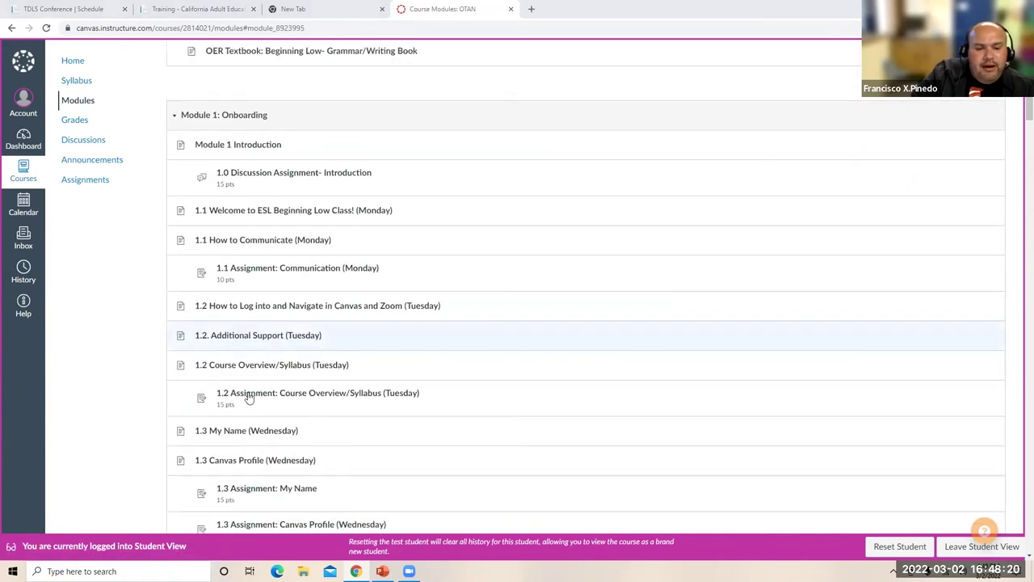
pyautogui.click(252, 466)
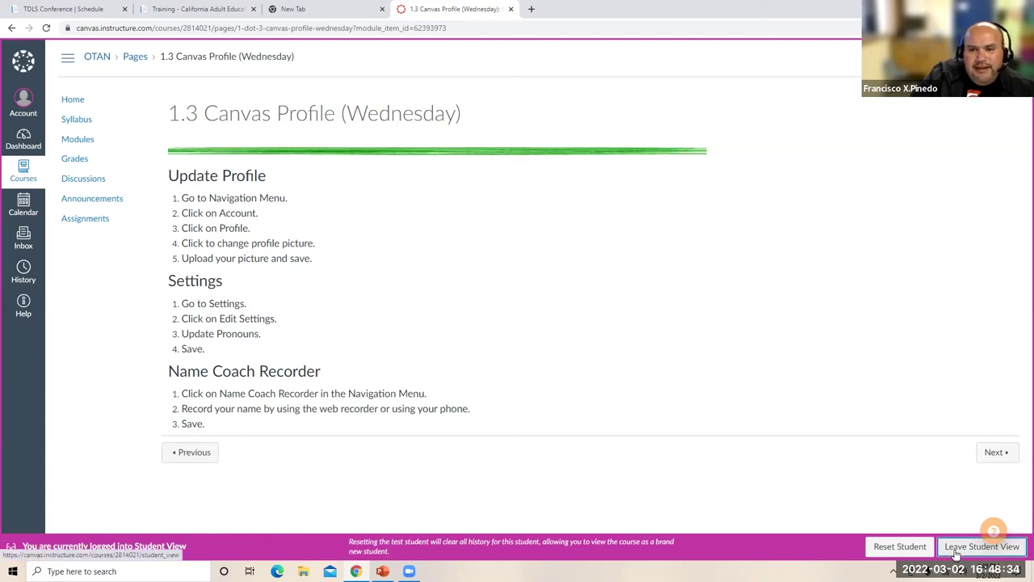
# - Leave Student View and save the page retitled as 1.3 Canvas Profile (Friday)
pyautogui.click(957, 553)
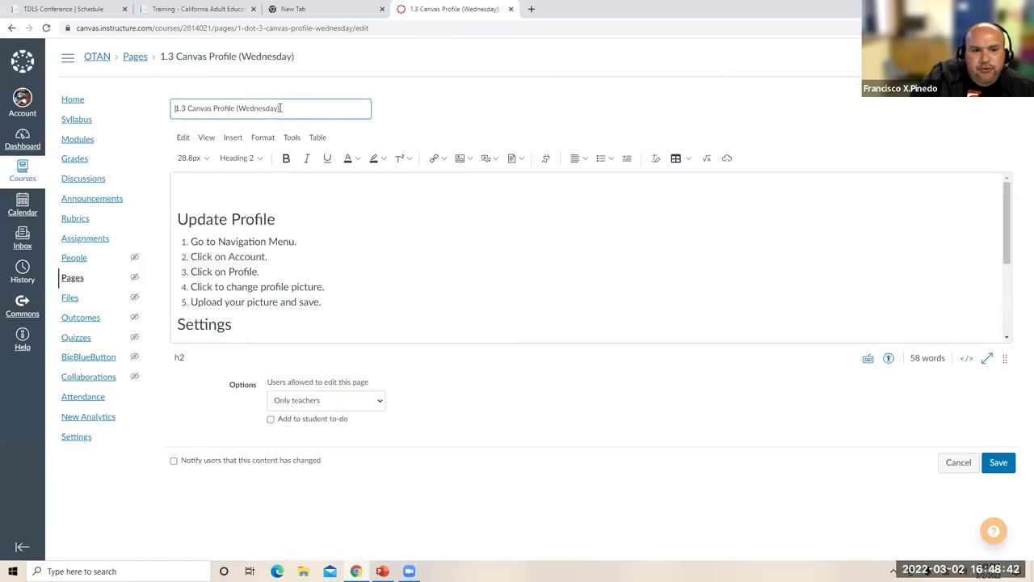
pyautogui.moveTo(279, 109); pyautogui.dragTo(237, 111)
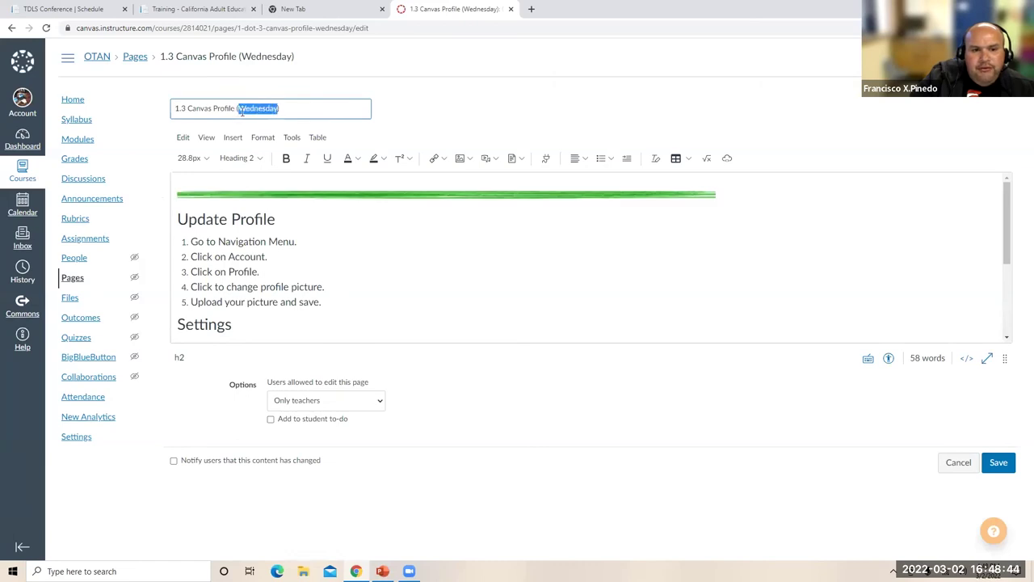
pyautogui.write('Friday)')
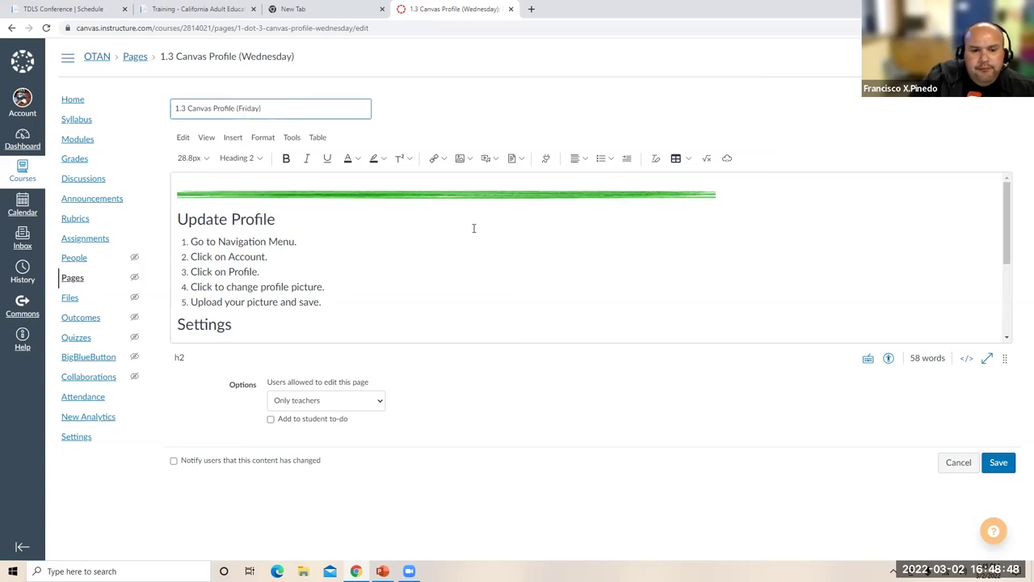
pyautogui.scroll(-3, 473, 227)
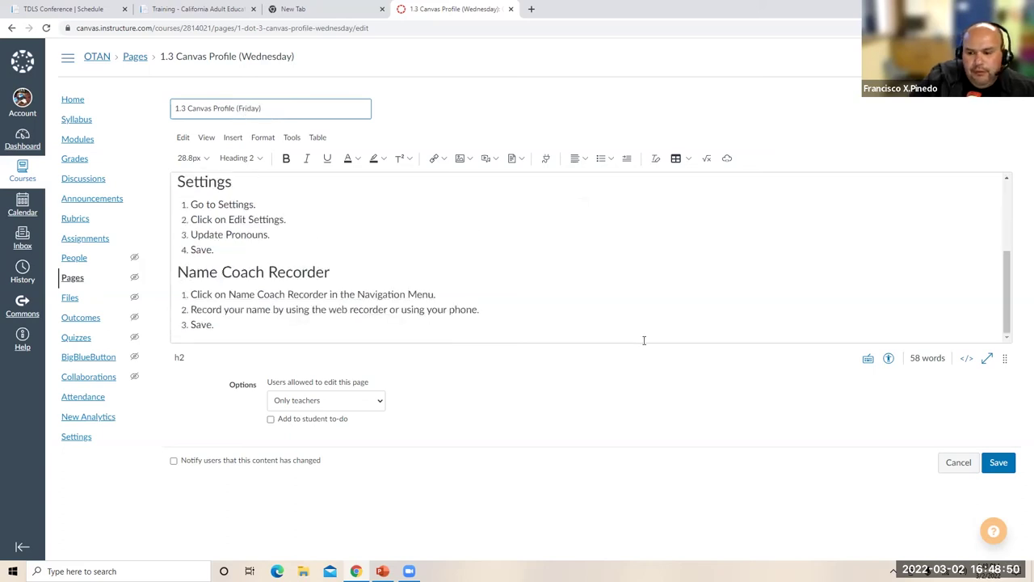
pyautogui.click(997, 463)
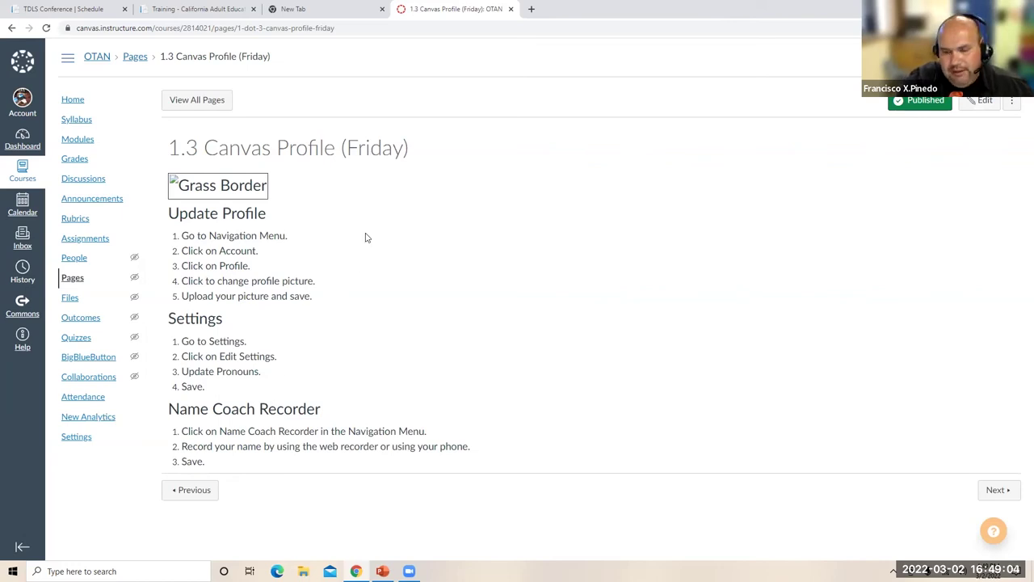
# - Go to the course home page, then open the course syllabus
pyautogui.click(72, 101)
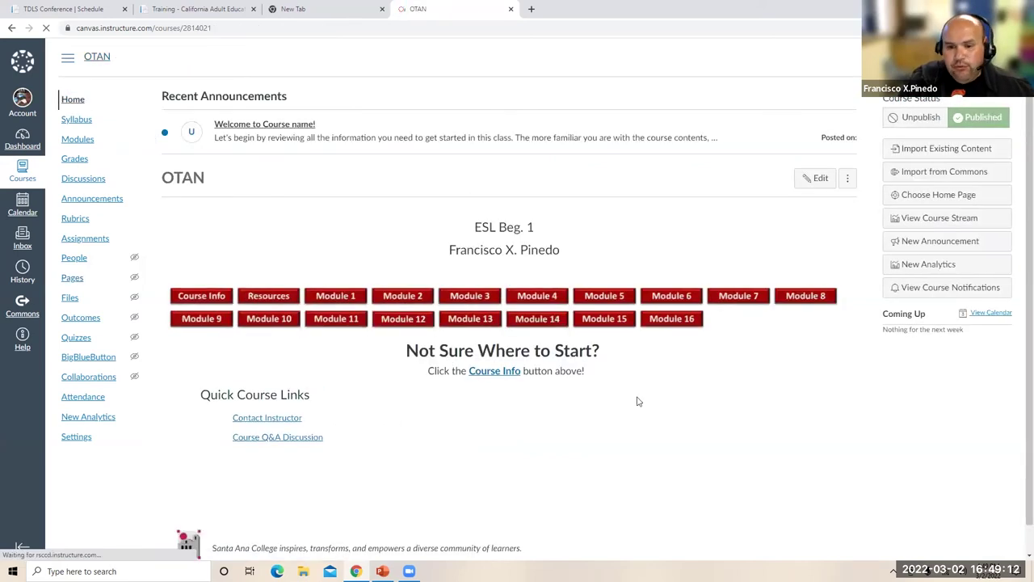
pyautogui.scroll(-1, 646, 402)
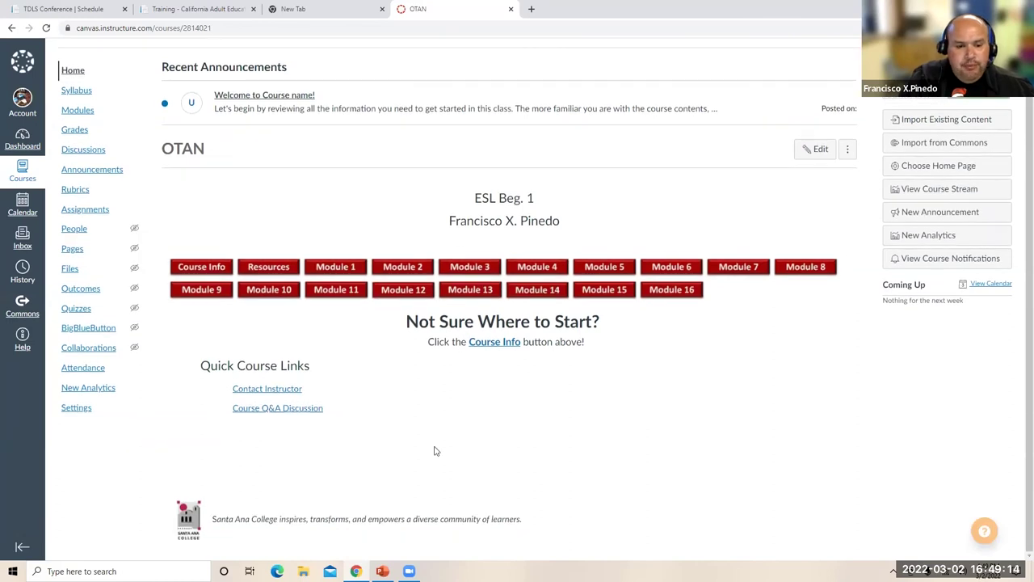
pyautogui.scroll(1, 433, 451)
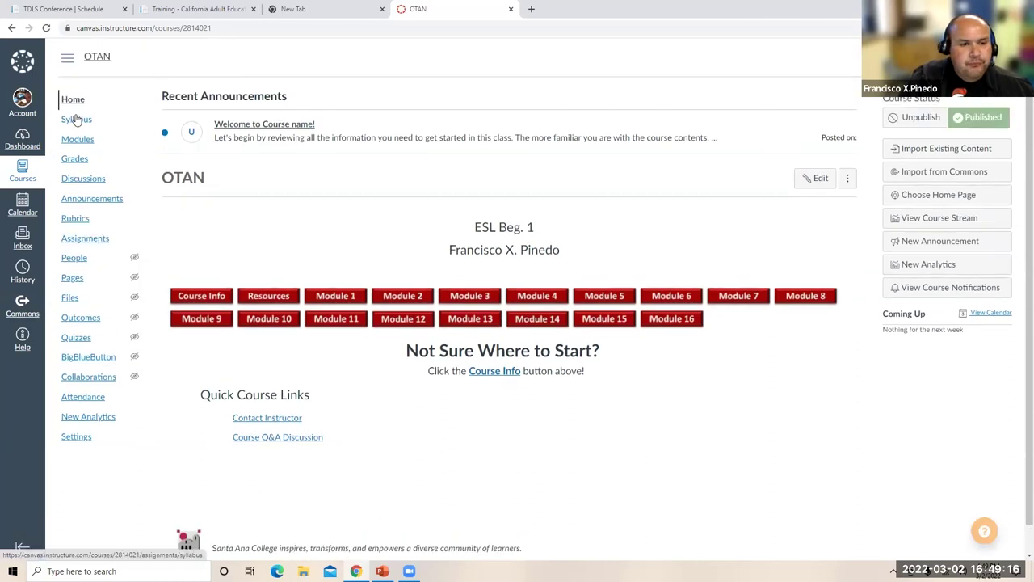
pyautogui.click(77, 120)
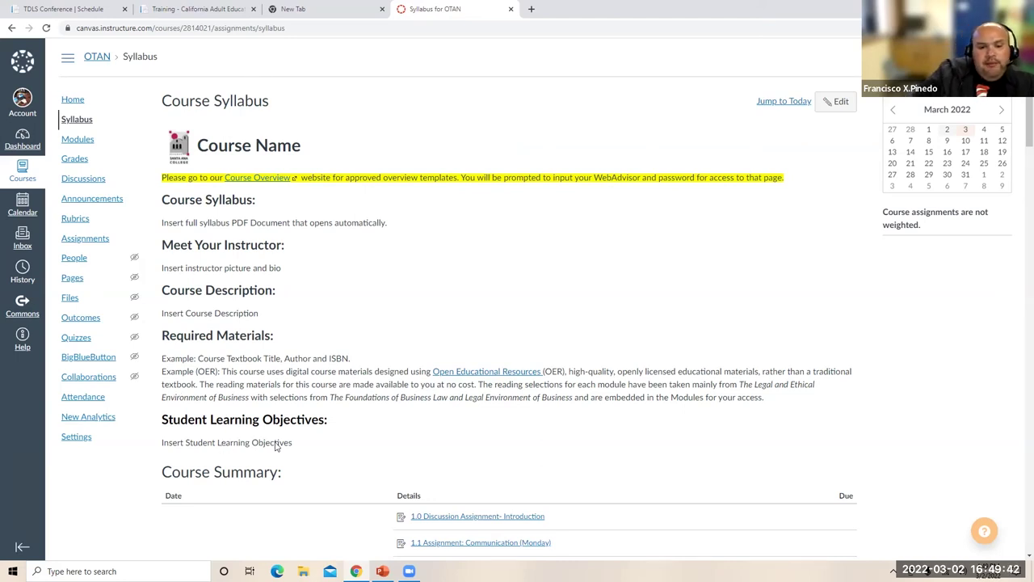
# - Review the syllabus Course Summary items, then open the course Rubrics list
pyautogui.scroll(-3, 275, 445)
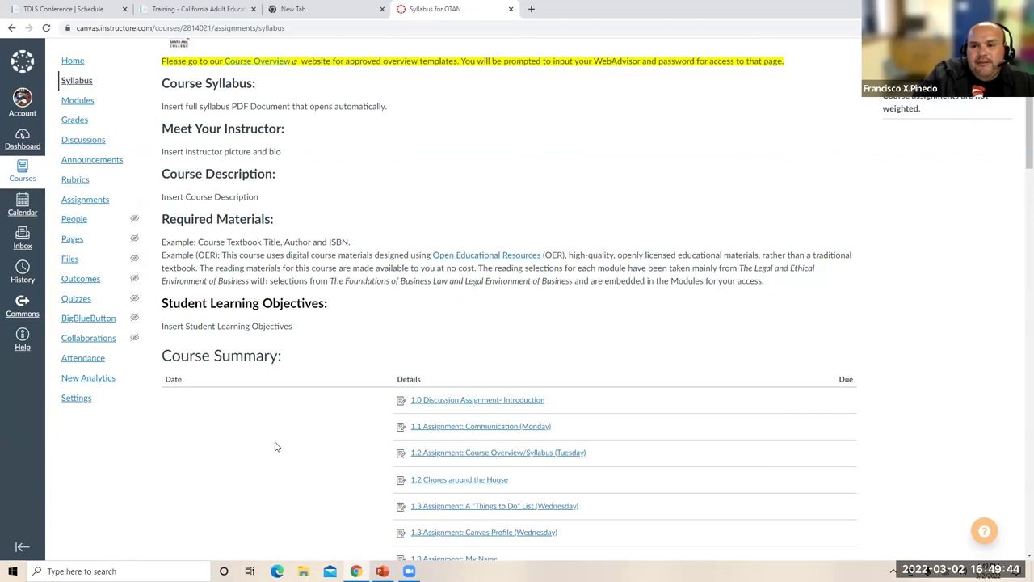
pyautogui.scroll(-2, 803, 321)
pyautogui.scroll(5, 803, 321)
pyautogui.scroll(-1, 803, 321)
pyautogui.scroll(-20, 803, 321)
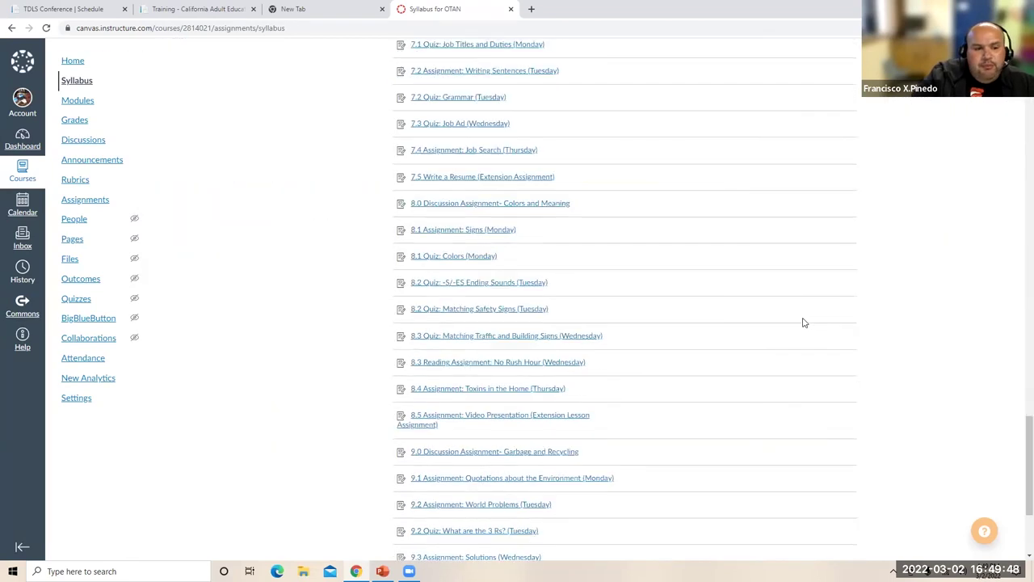
pyautogui.scroll(-5, 803, 322)
pyautogui.scroll(15, 795, 319)
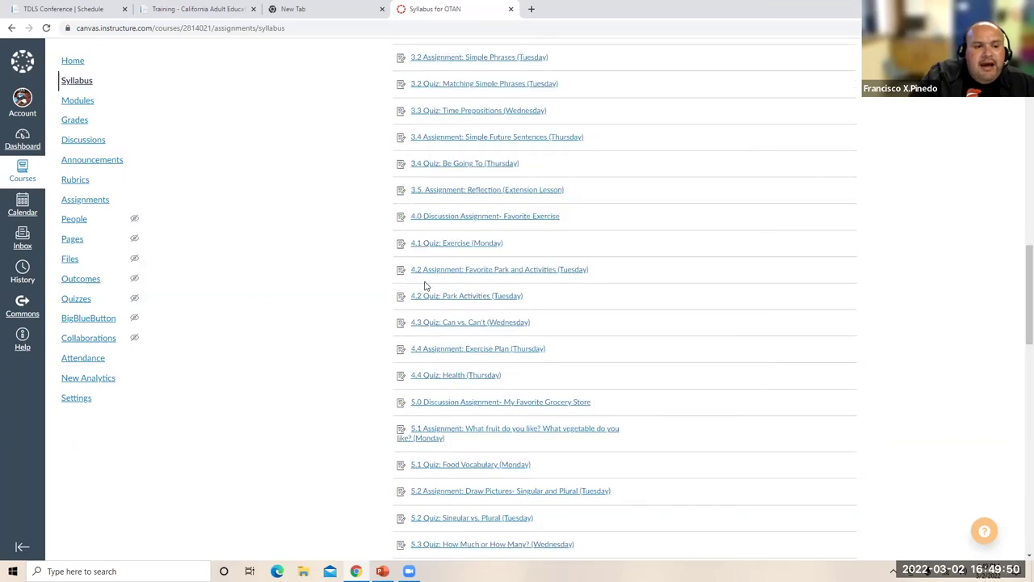
pyautogui.scroll(15, 65, 226)
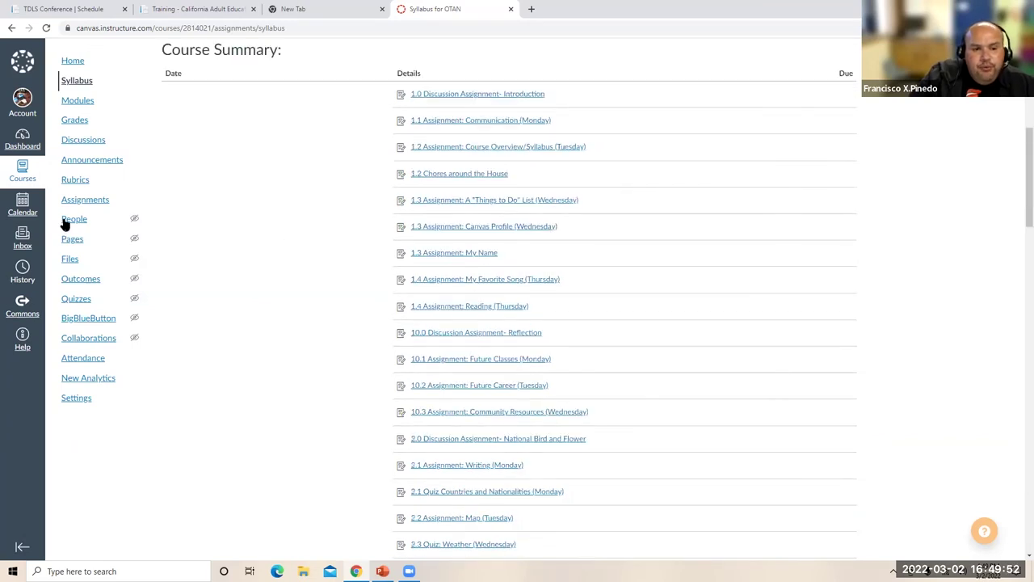
pyautogui.click(76, 220)
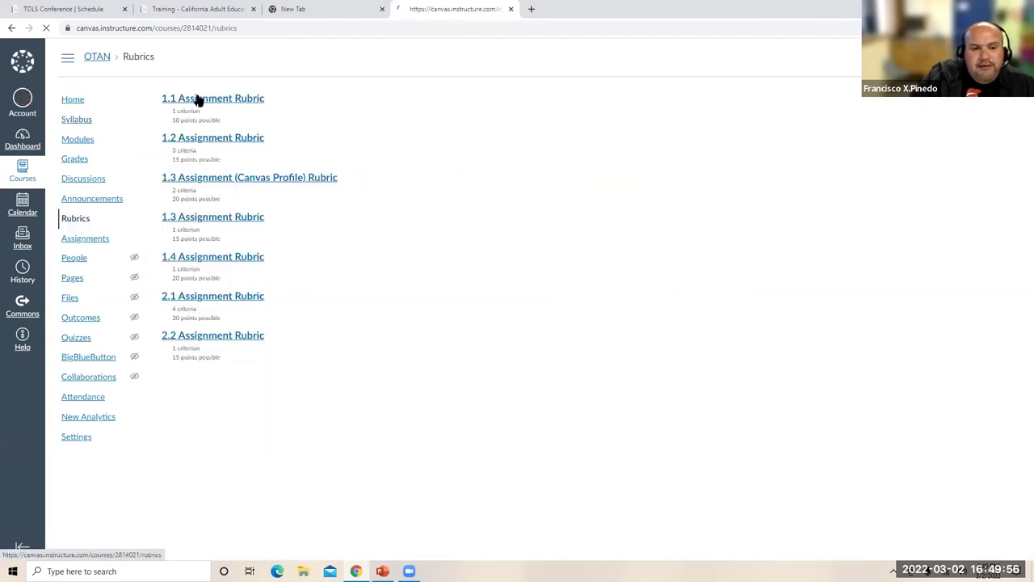
# - View the 1.1 Assignment Rubric, then go to the course Outcomes page
pyautogui.click(213, 99)
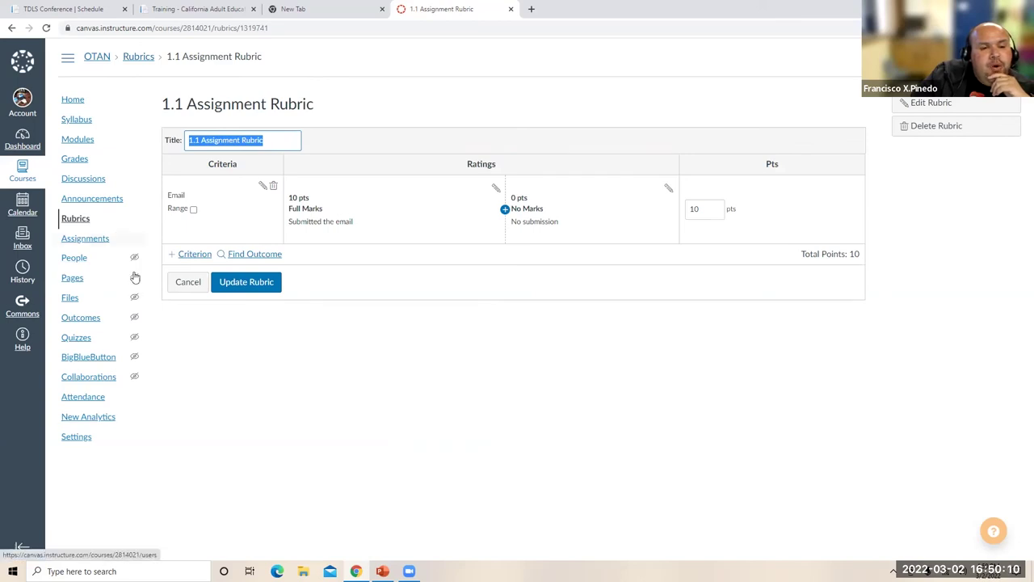
pyautogui.click(134, 322)
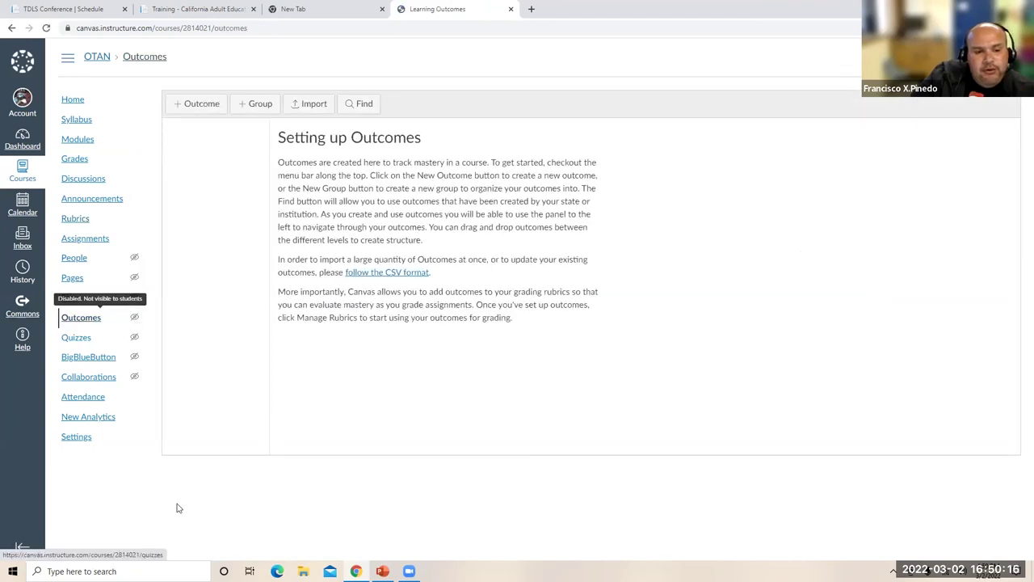
# - Revisit Outcomes, then browse the 222,288 shared resources in Commons
pyautogui.click(135, 319)
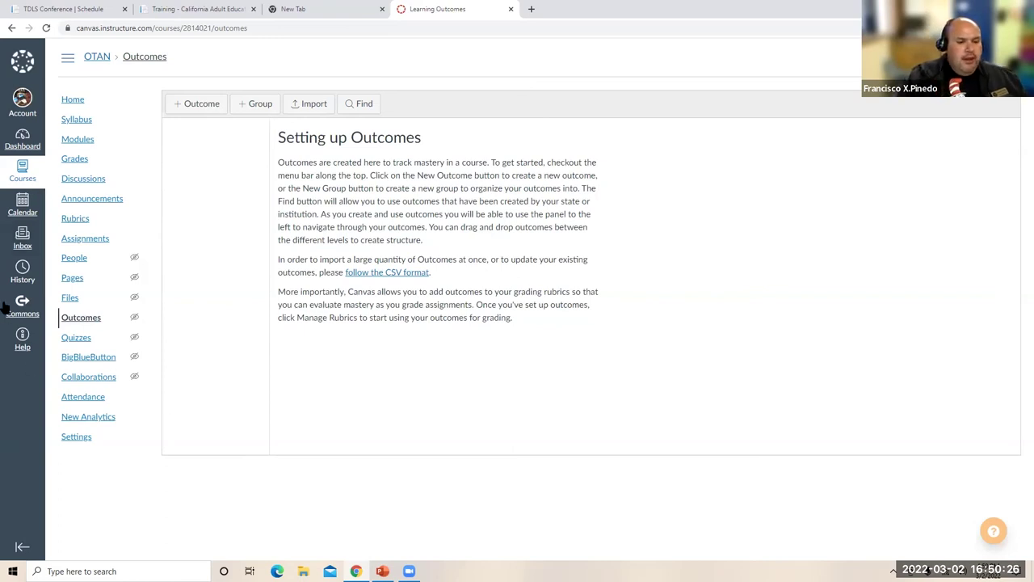
pyautogui.click(27, 309)
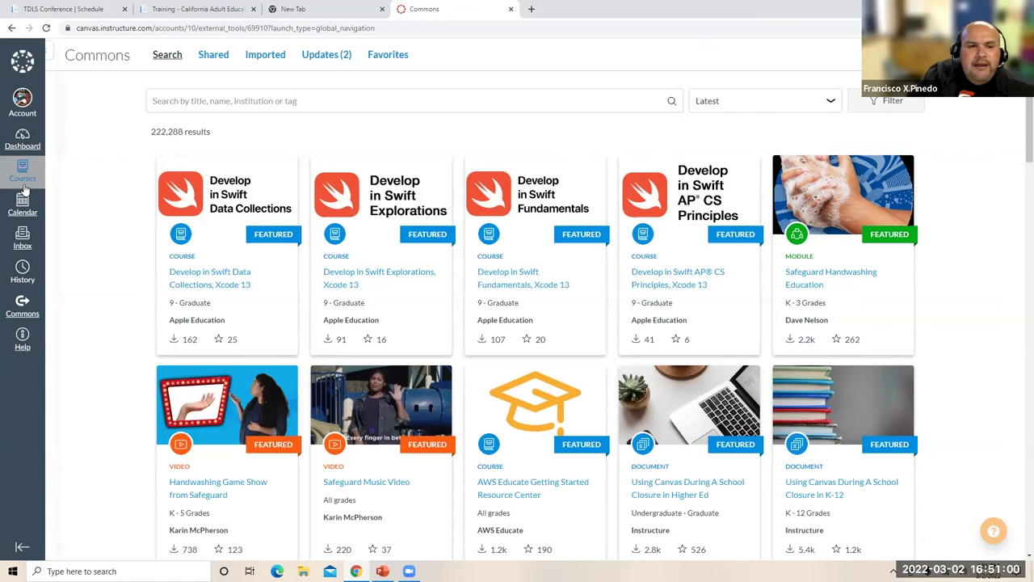
# - Open the OTAN course from the Courses list, then return to the Dashboard
pyautogui.click(24, 186)
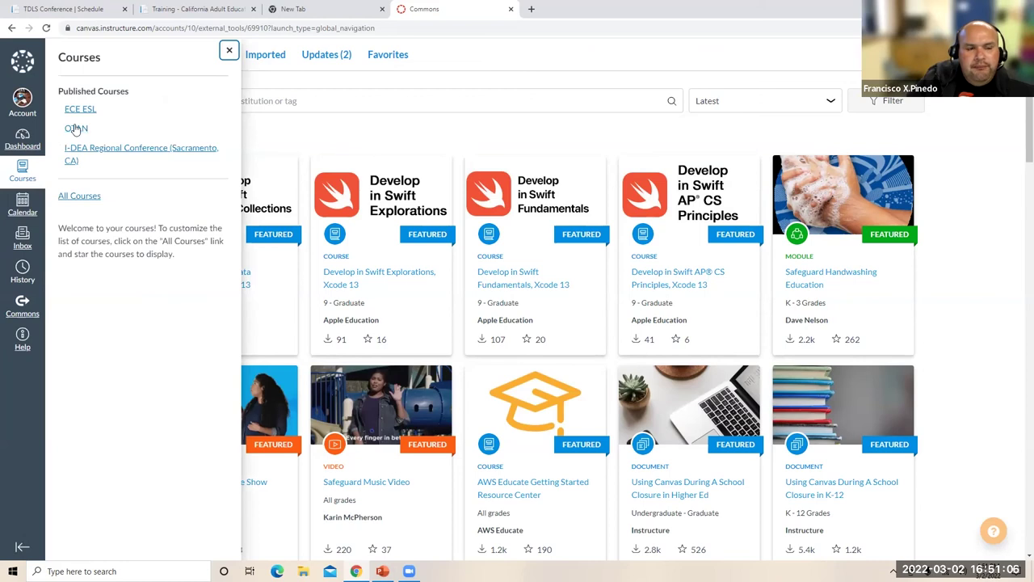
pyautogui.click(75, 129)
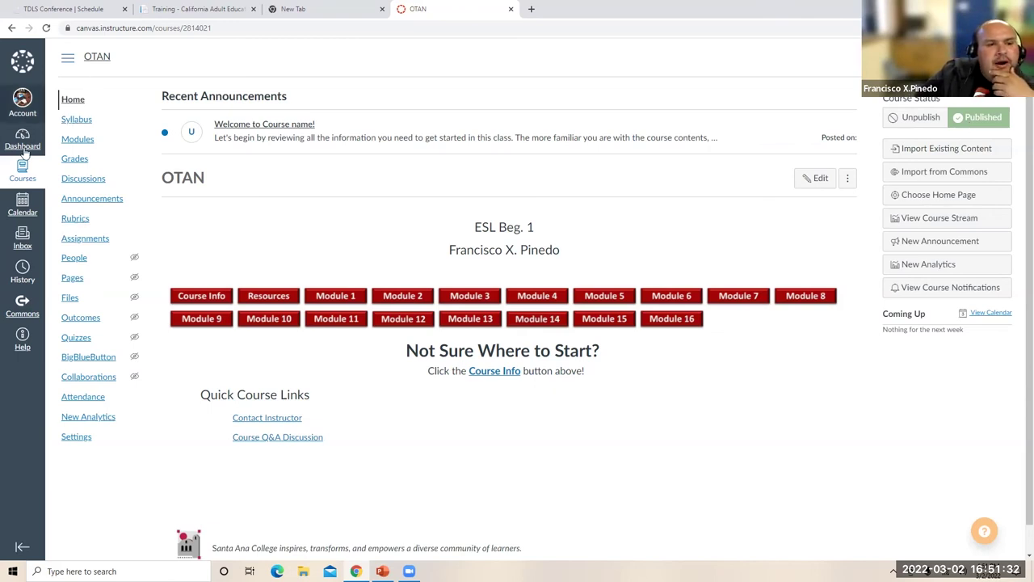
pyautogui.click(29, 178)
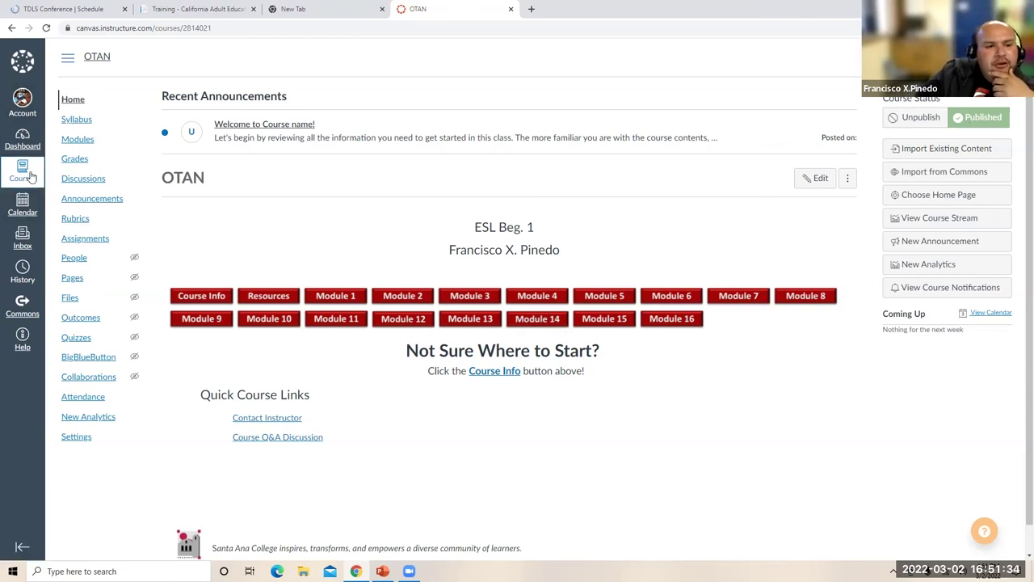
pyautogui.click(24, 174)
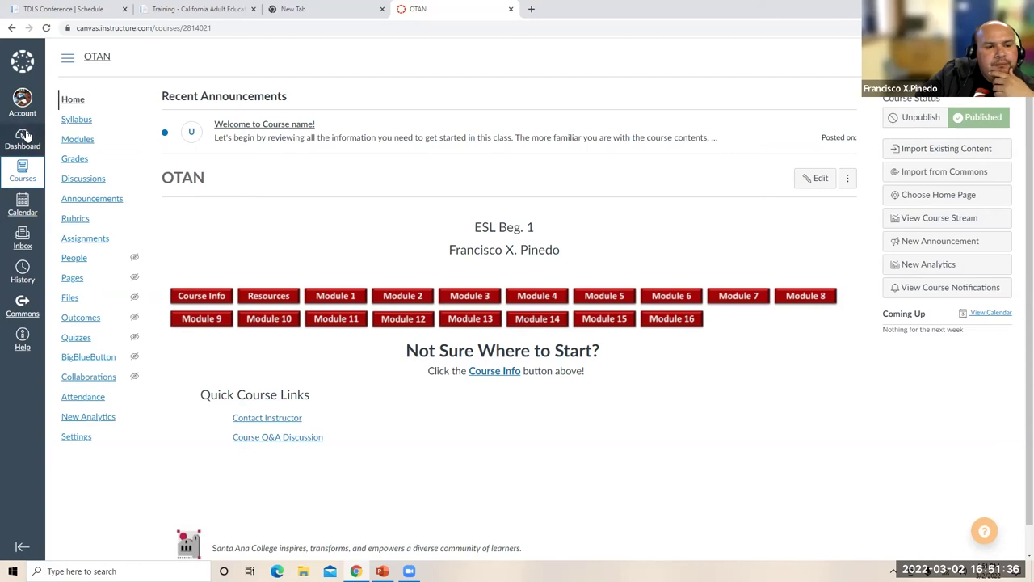
pyautogui.click(24, 137)
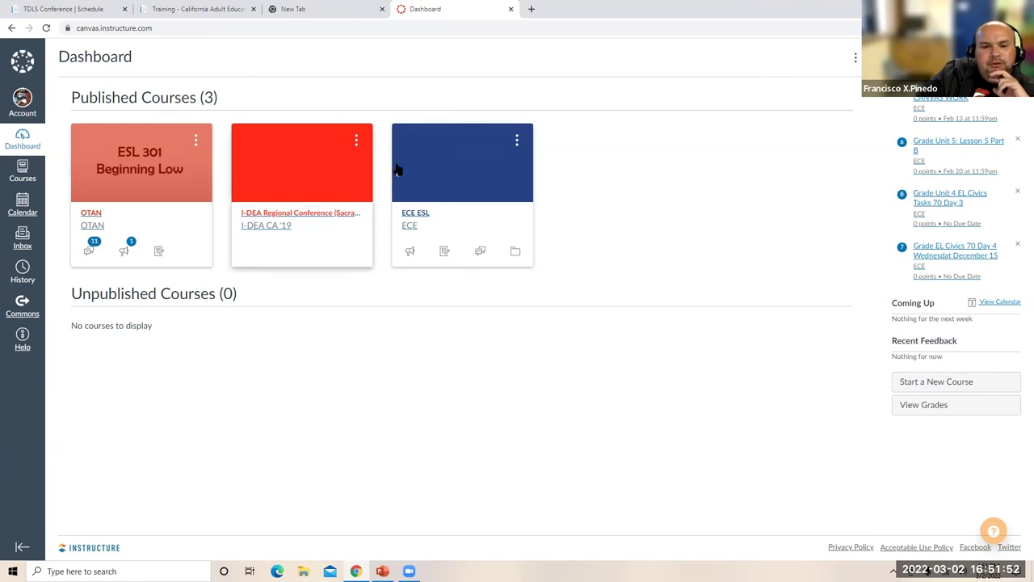
# - Open the ECE ESL course and view its People roster
pyautogui.click(426, 164)
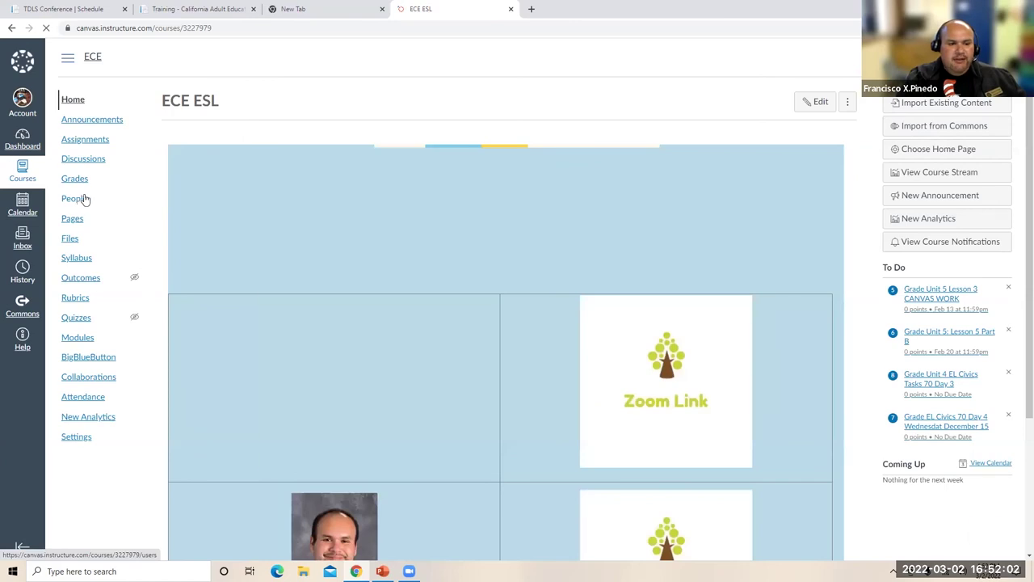
pyautogui.click(73, 200)
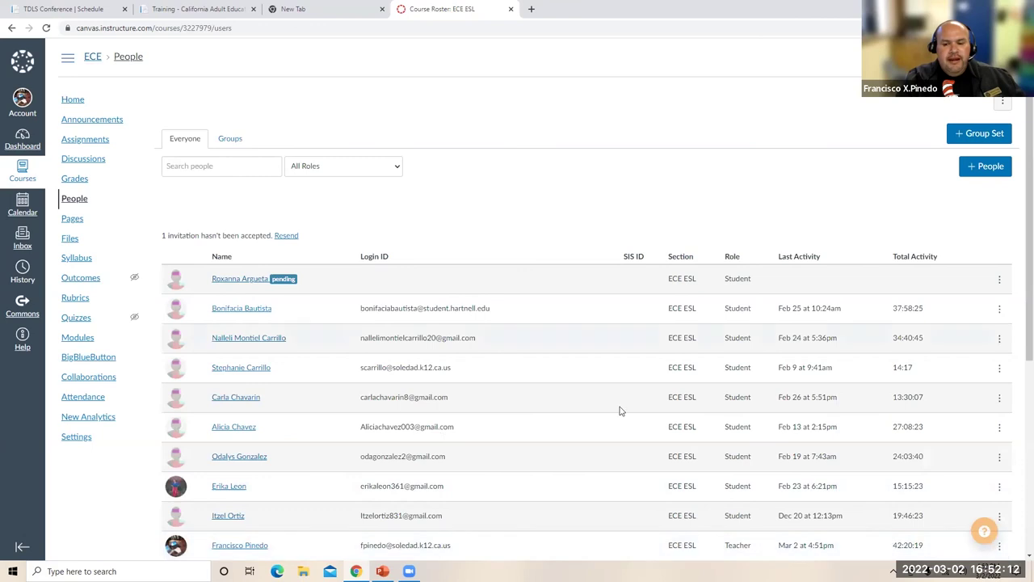
# - Start adding a person, entering the student's name where the email belongs
pyautogui.click(988, 167)
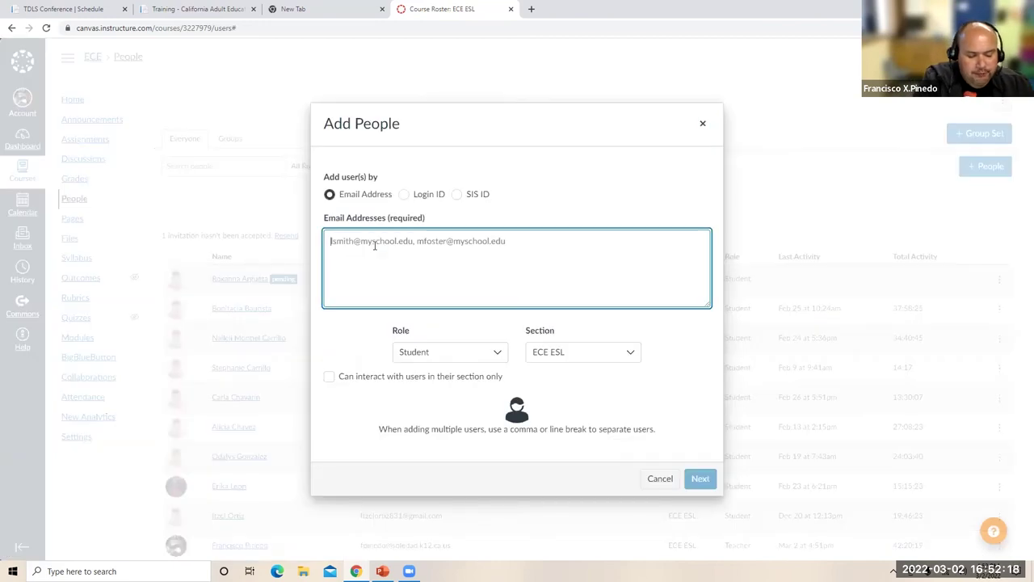
pyautogui.write('Sample Student 1')
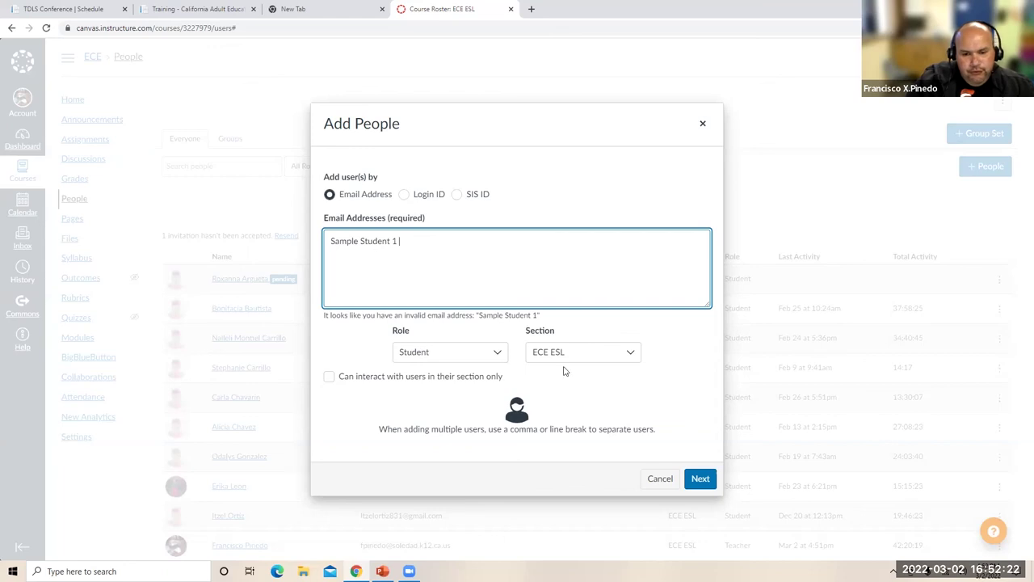
pyautogui.click(700, 479)
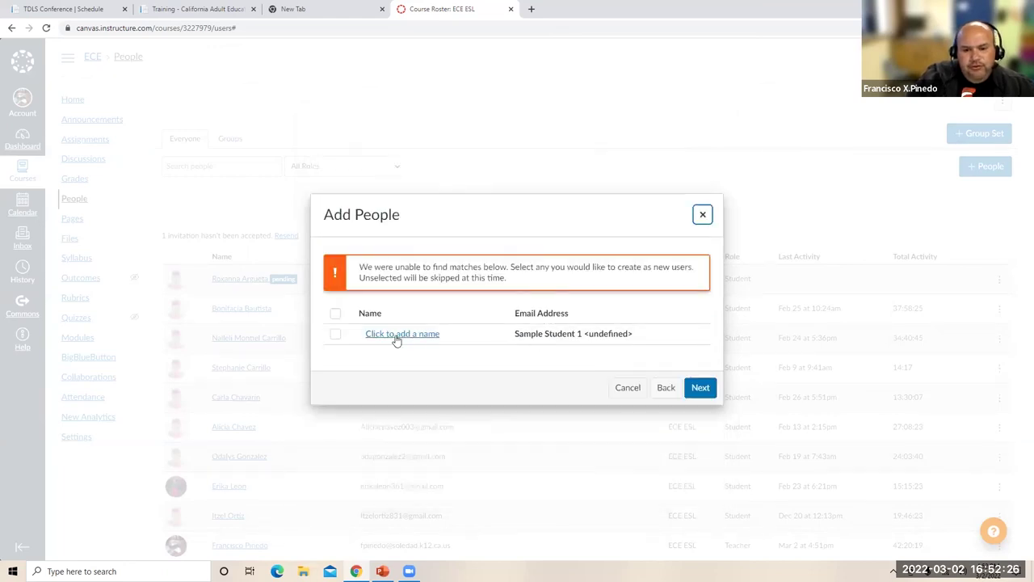
pyautogui.click(397, 335)
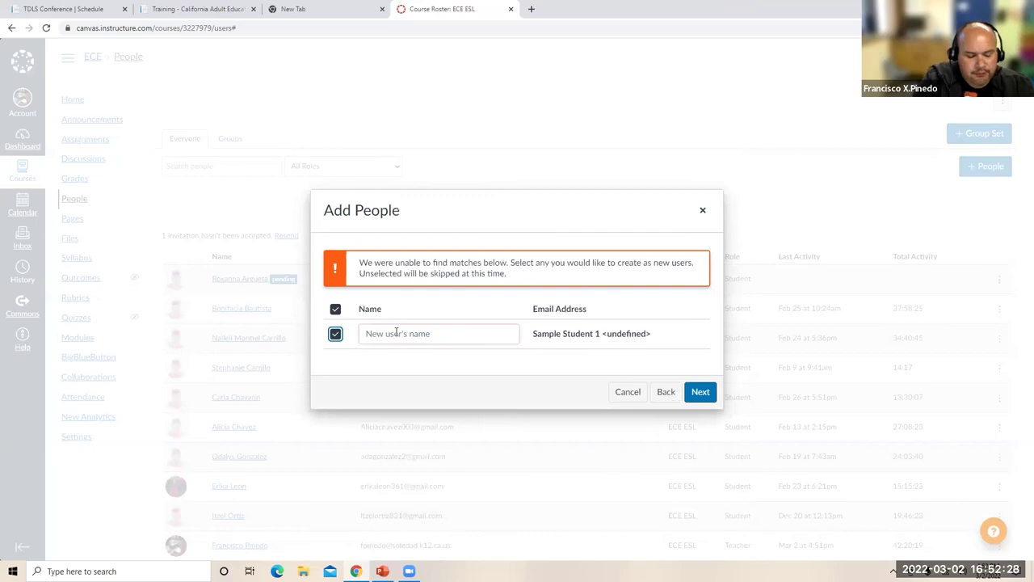
pyautogui.click(394, 333)
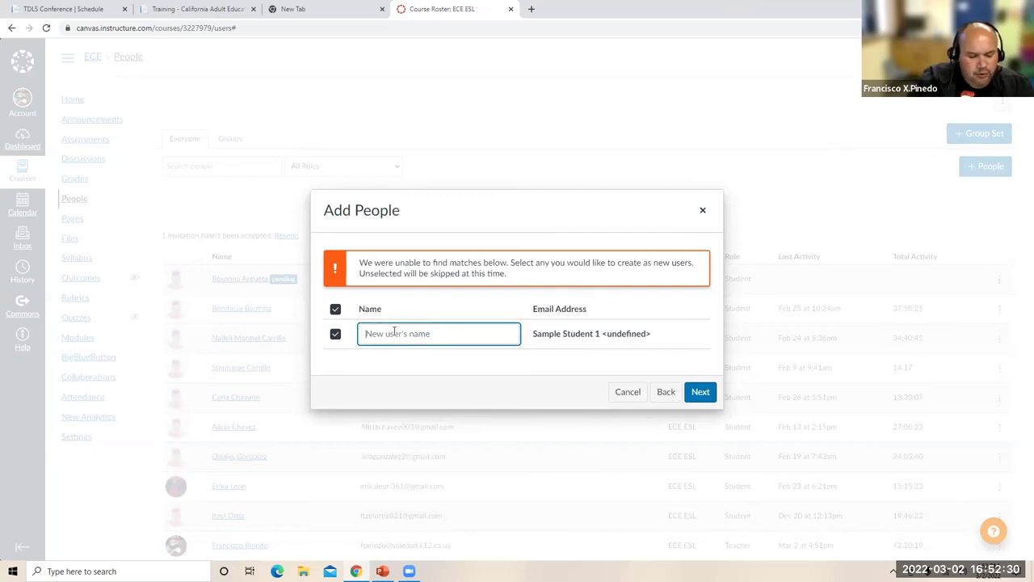
pyautogui.write('Sample Student 1')
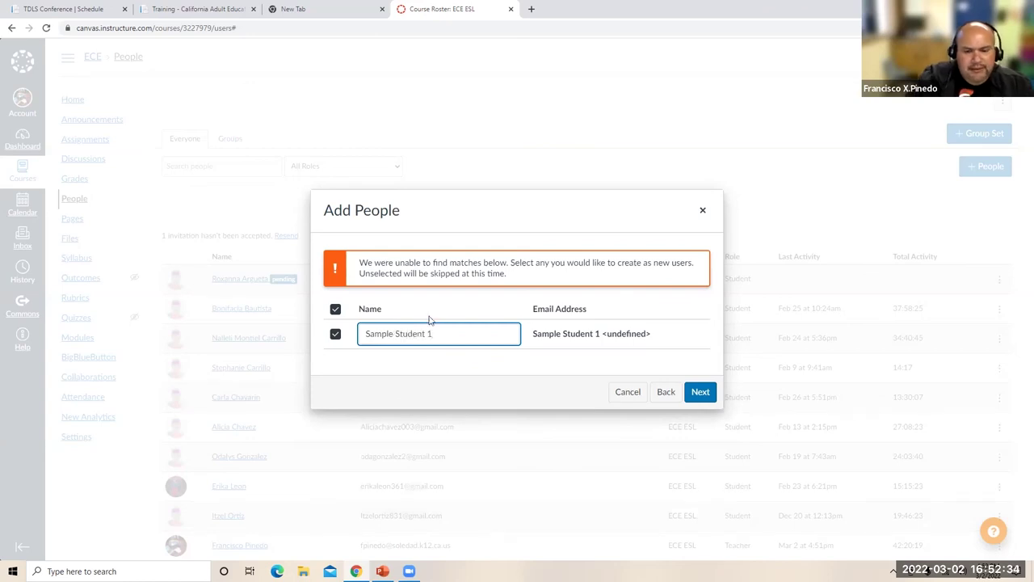
# - Replace the invalid entry with the sample student's Gmail address and look it up
pyautogui.tripleClick(554, 330)
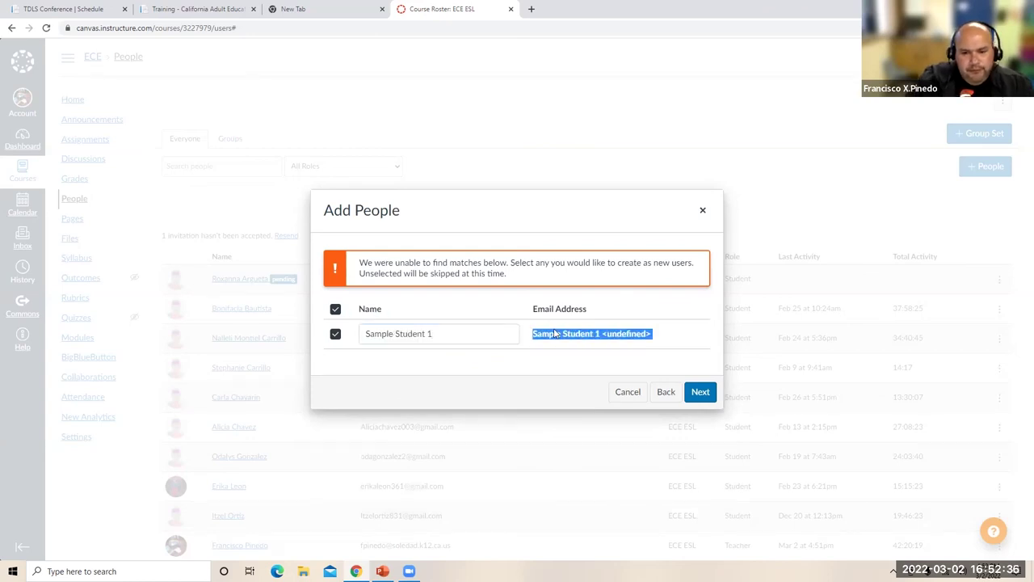
pyautogui.click(615, 342)
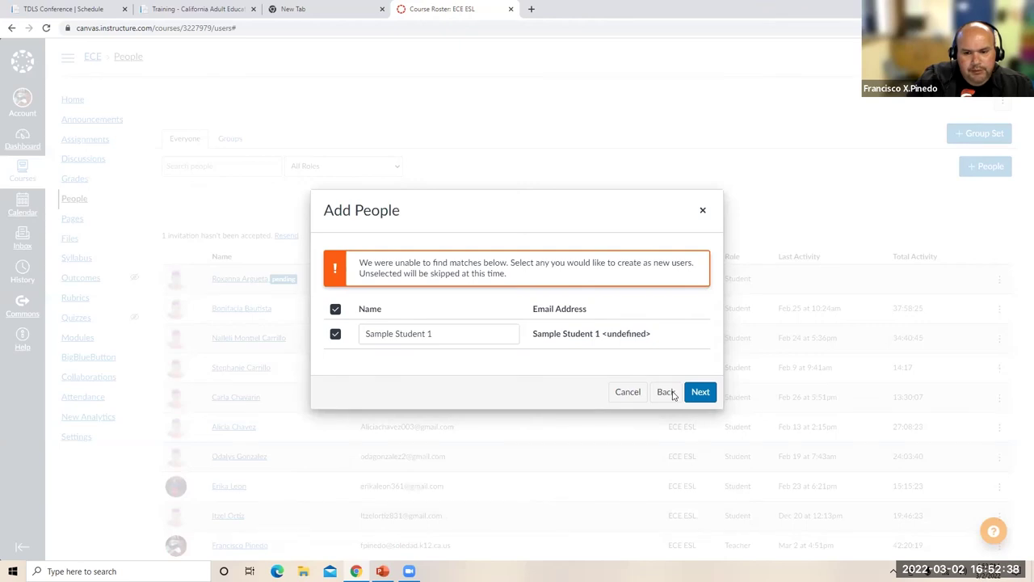
pyautogui.click(666, 391)
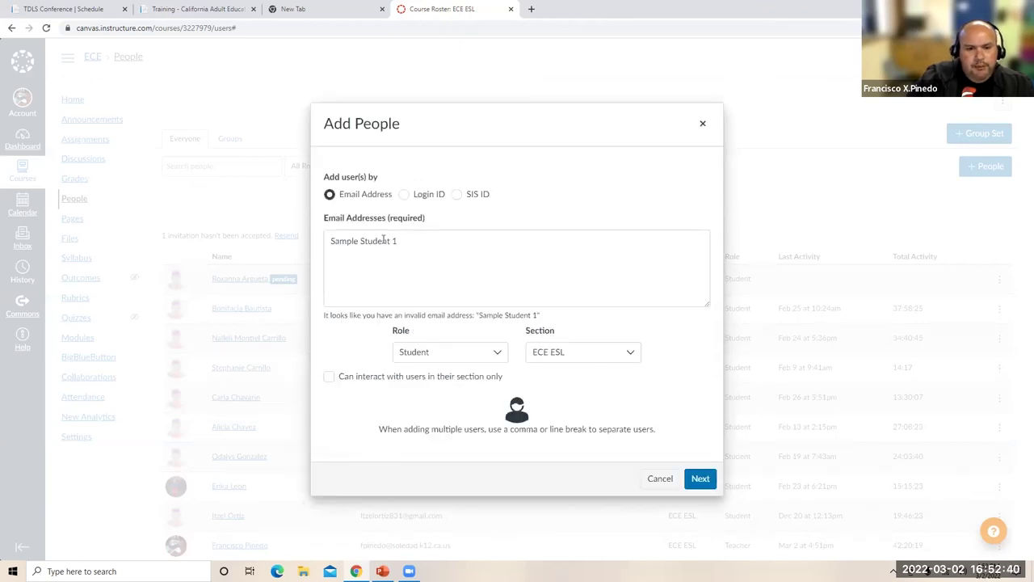
pyautogui.tripleClick(387, 241)
pyautogui.click(427, 244)
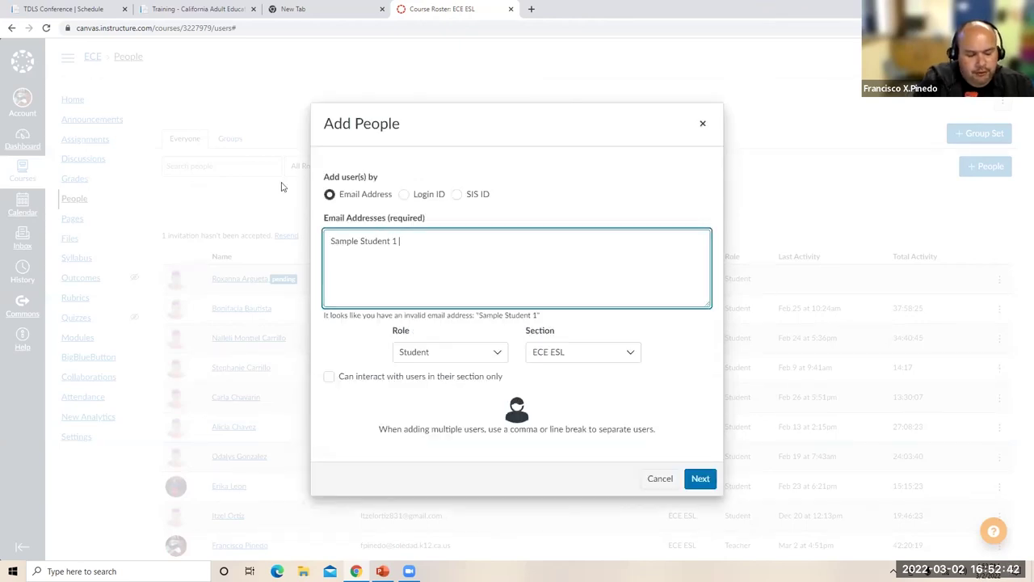
pyautogui.hotkey('ctrl', 'a')
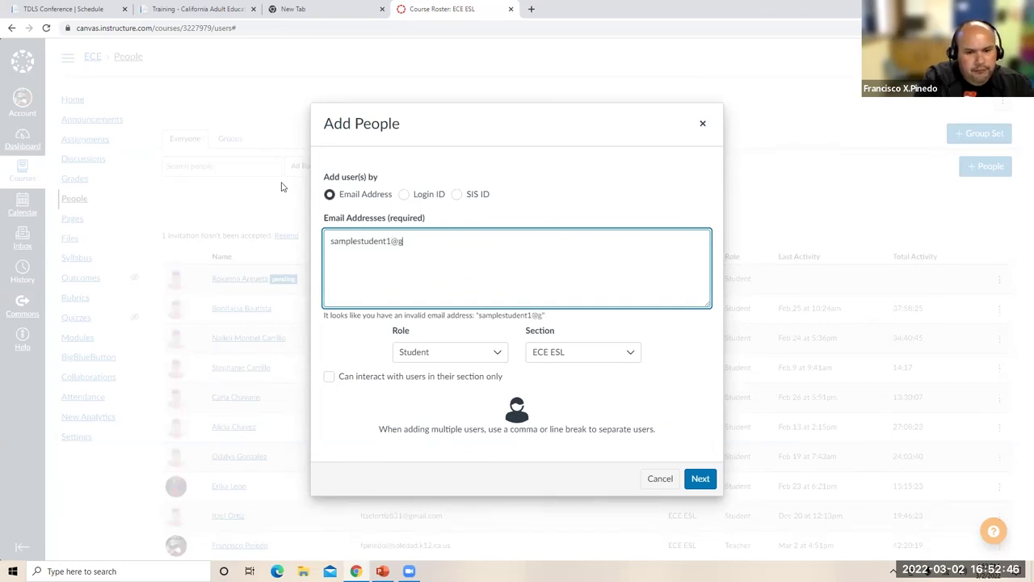
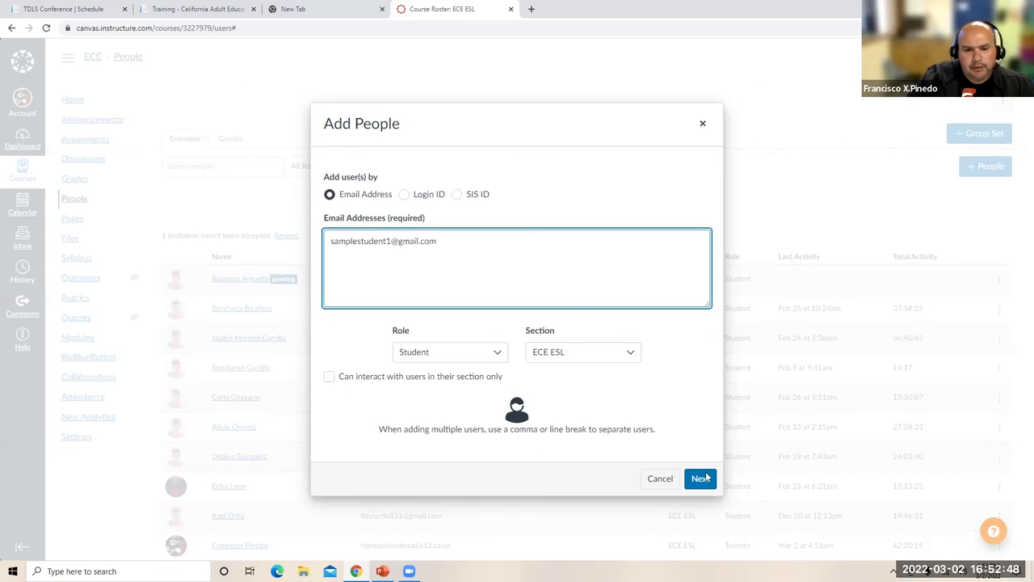
pyautogui.click(693, 475)
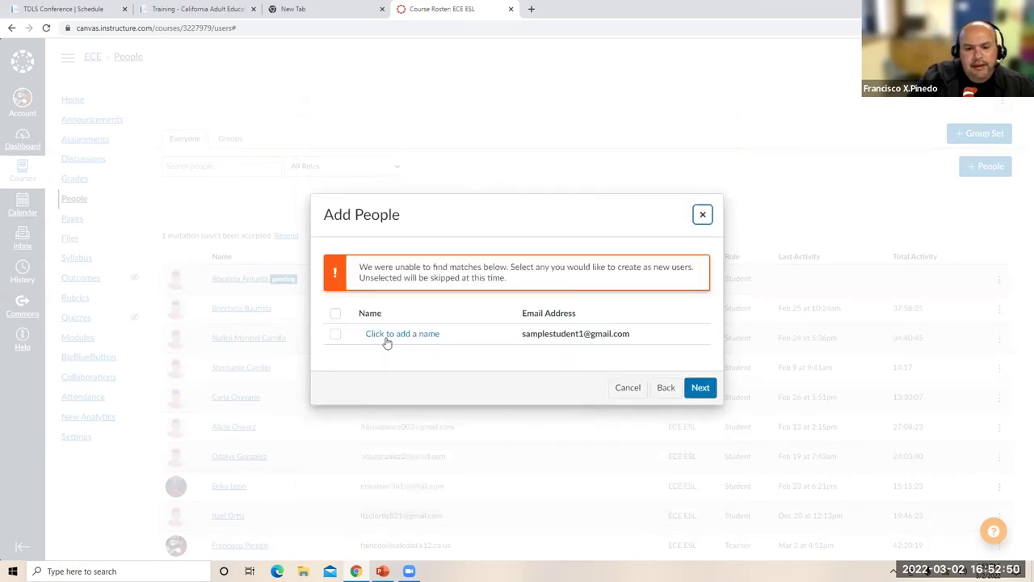
# - Create the new user with the student's name and add them to ECE ESL
pyautogui.click(390, 333)
pyautogui.write('Sample S')
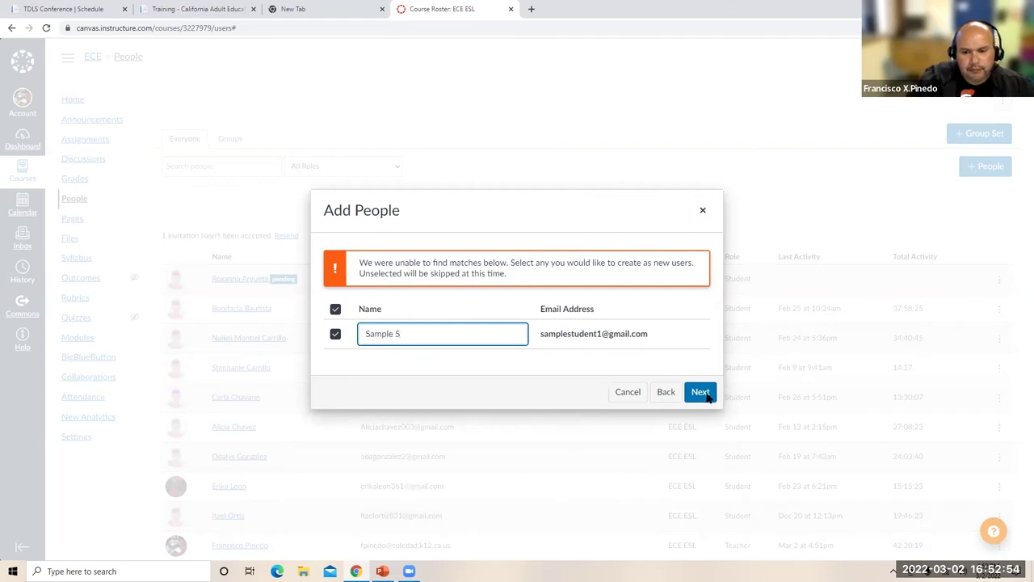
pyautogui.click(707, 396)
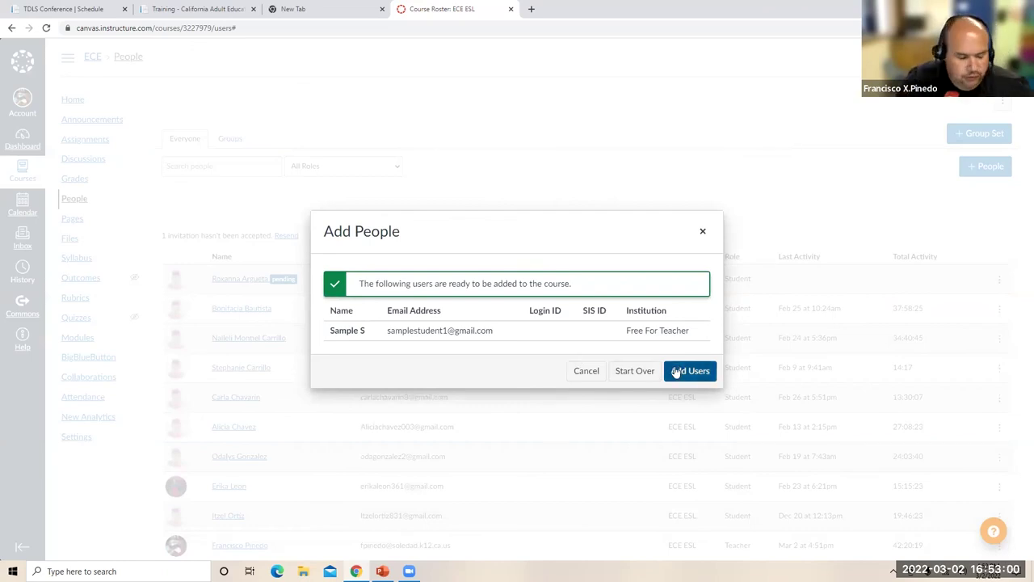
pyautogui.click(688, 374)
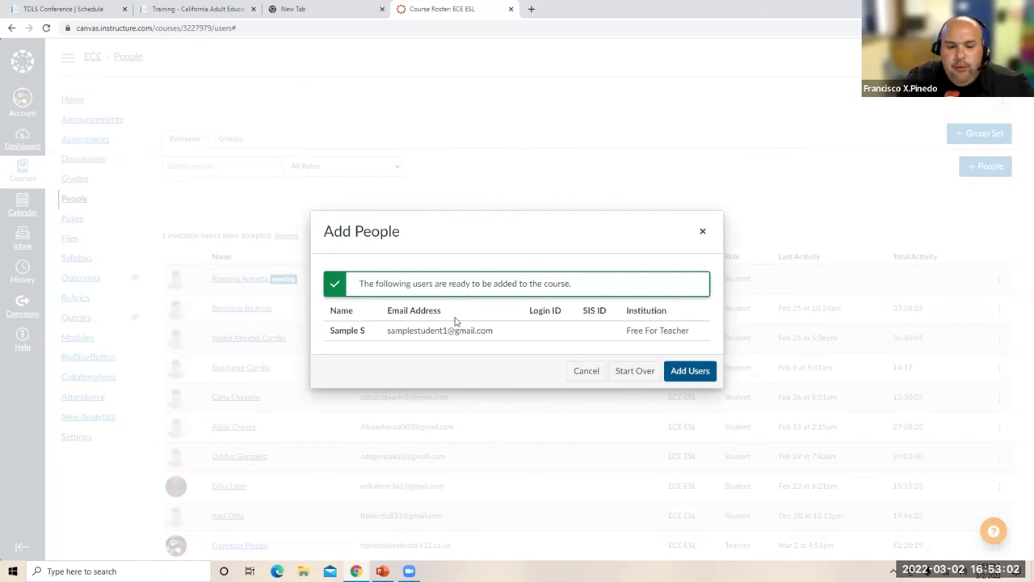
pyautogui.click(686, 374)
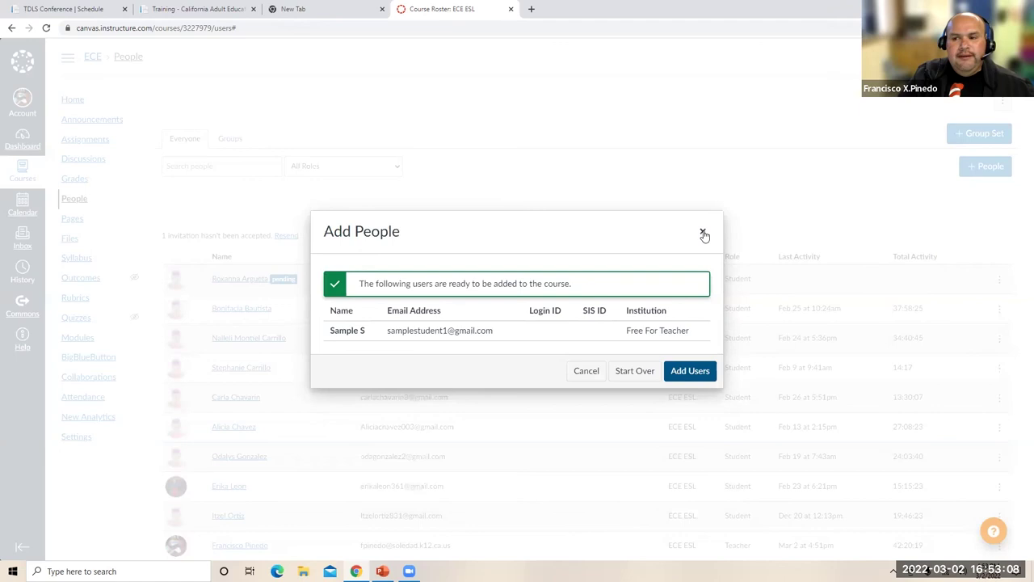
pyautogui.click(702, 233)
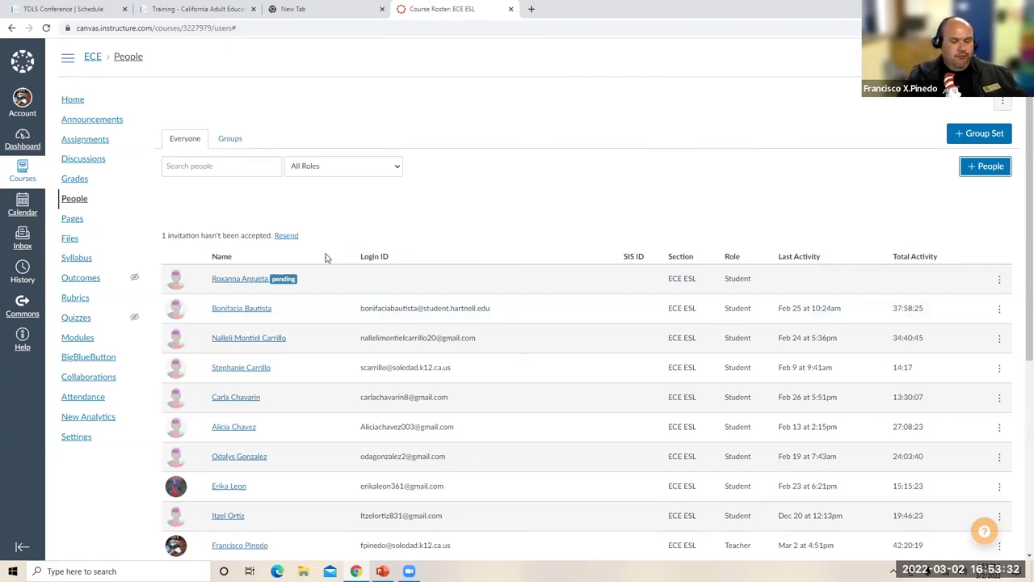
# - Check the pending sample student's profile, then return to the ECE ESL roster
pyautogui.click(252, 281)
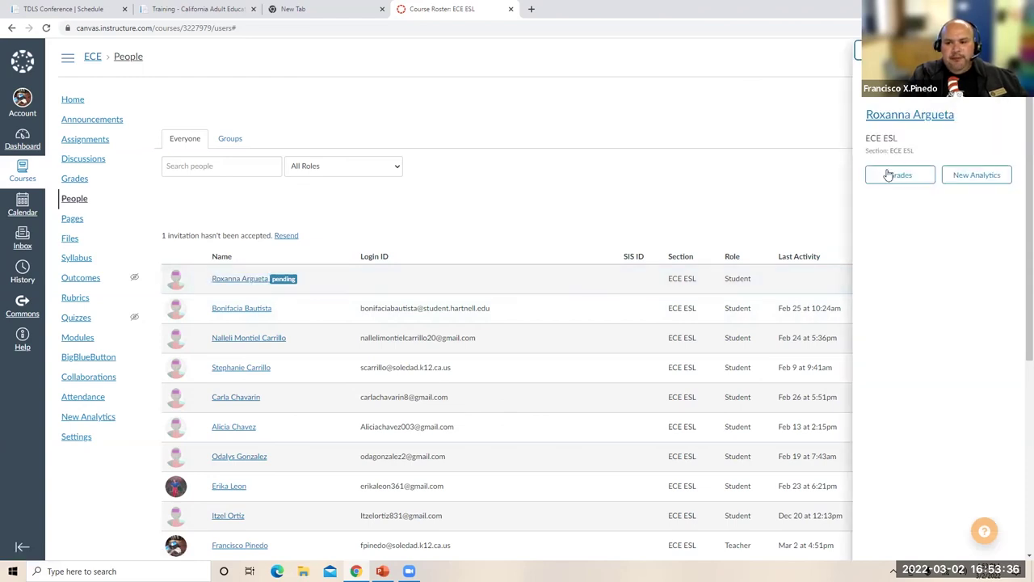
pyautogui.click(931, 117)
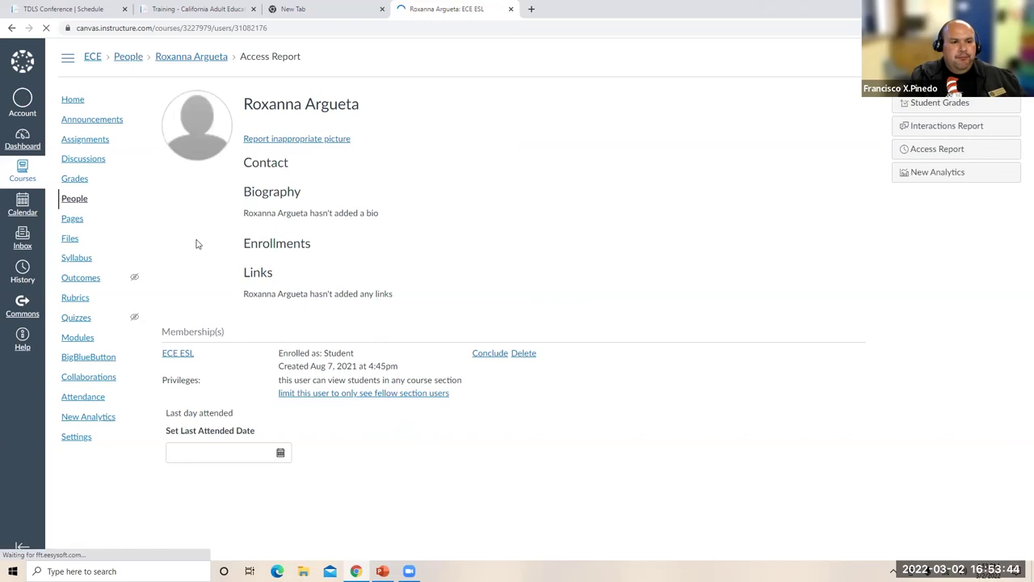
pyautogui.click(13, 29)
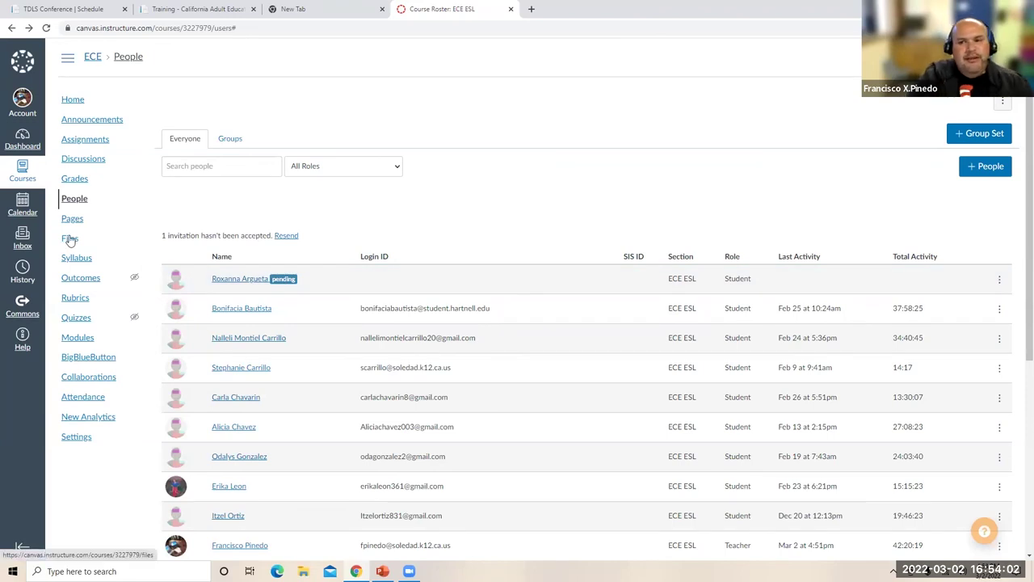
pyautogui.click(70, 239)
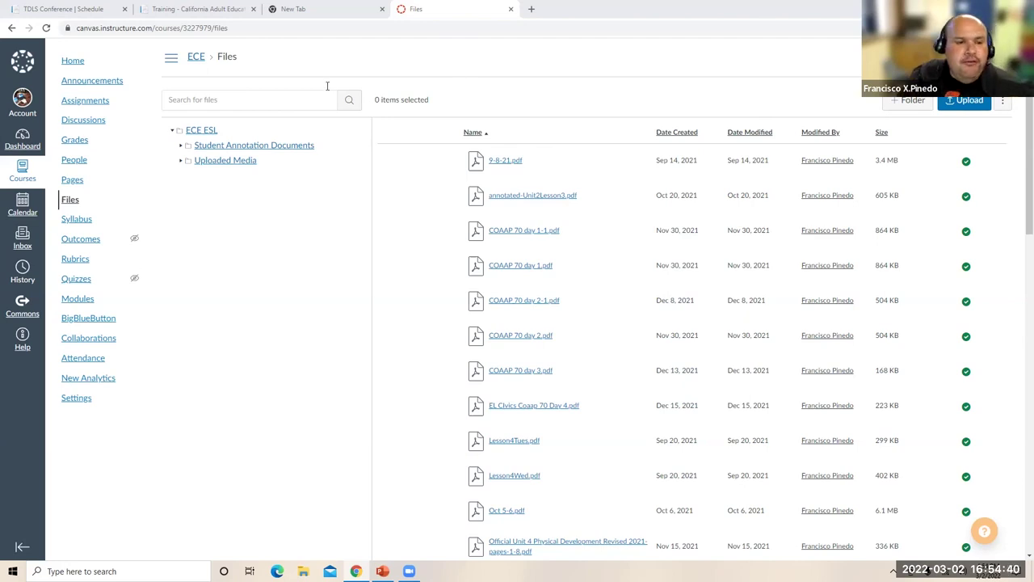
pyautogui.click(75, 162)
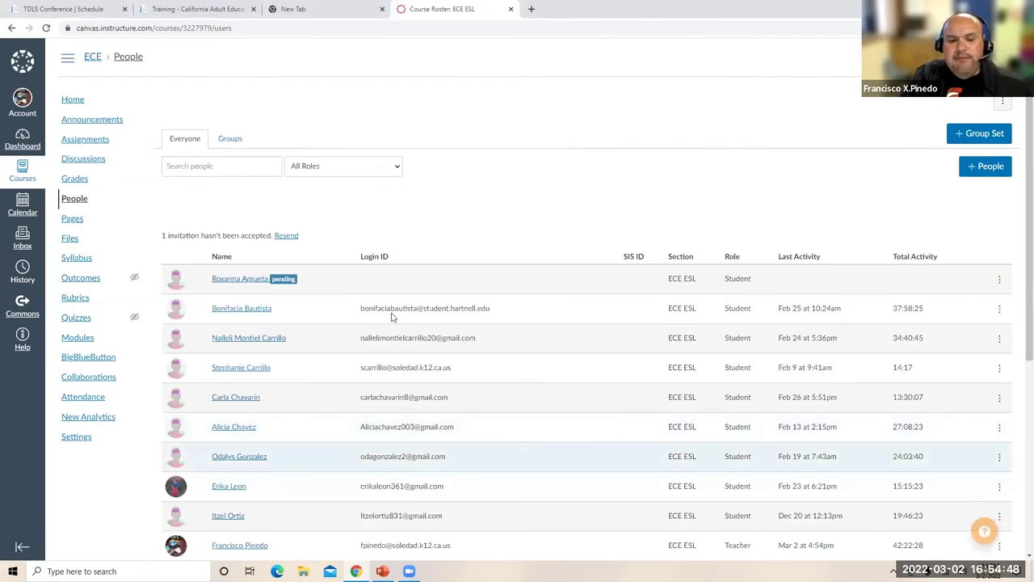
pyautogui.scroll(-2, 410, 428)
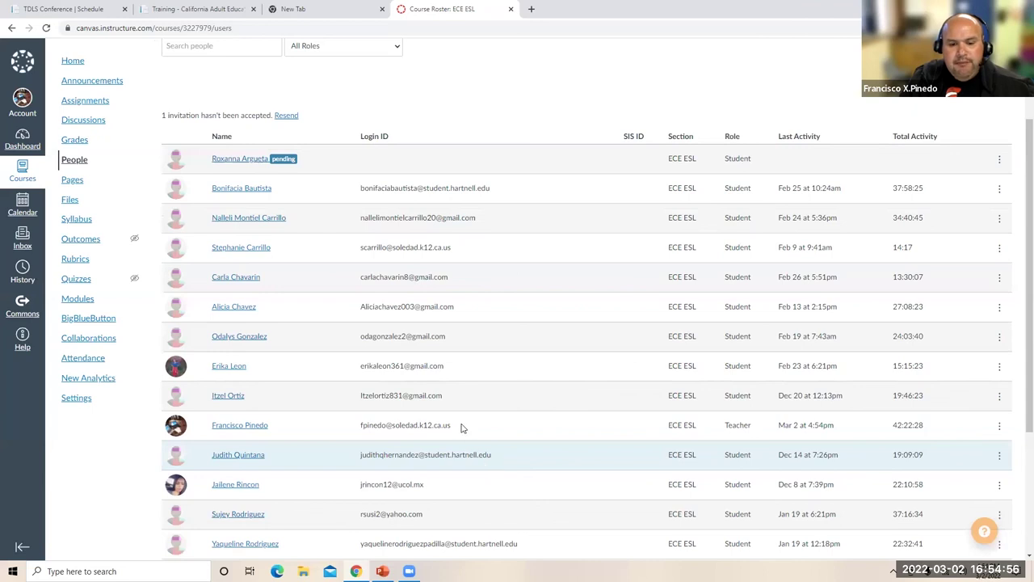
pyautogui.scroll(-2, 453, 412)
pyautogui.scroll(-2, 434, 388)
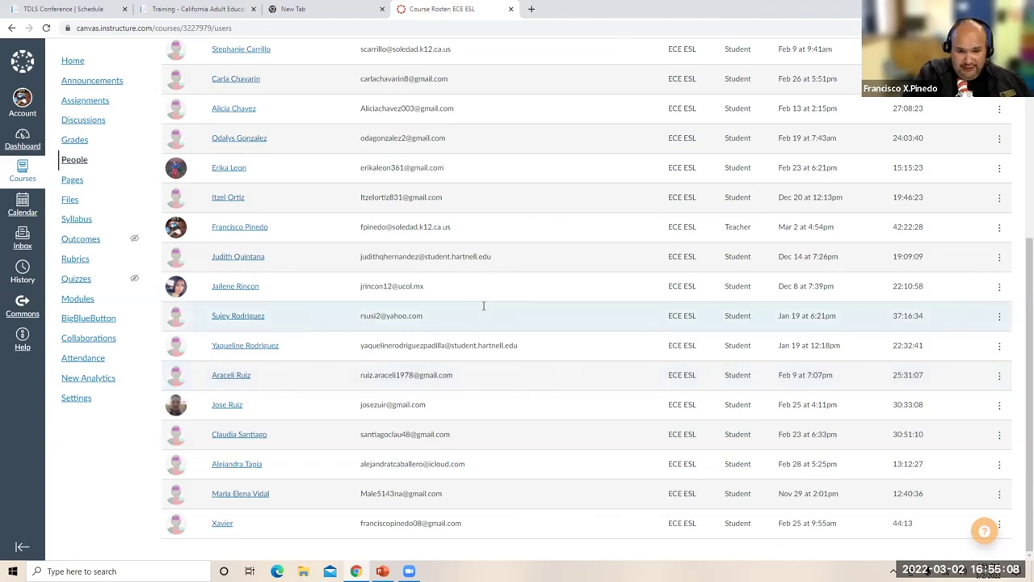
pyautogui.scroll(1, 485, 307)
pyautogui.scroll(1, 485, 307)
pyautogui.scroll(-1, 485, 307)
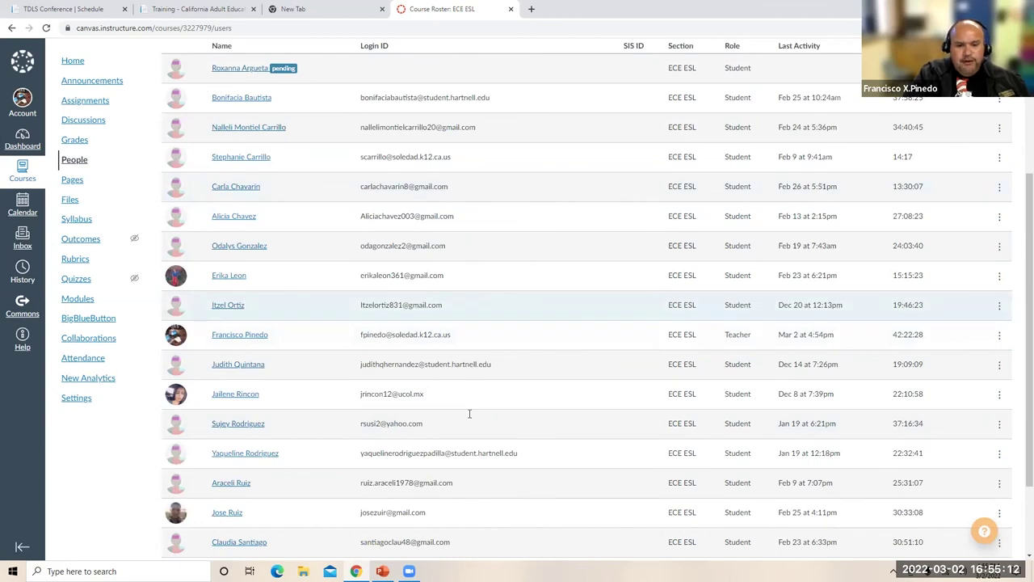